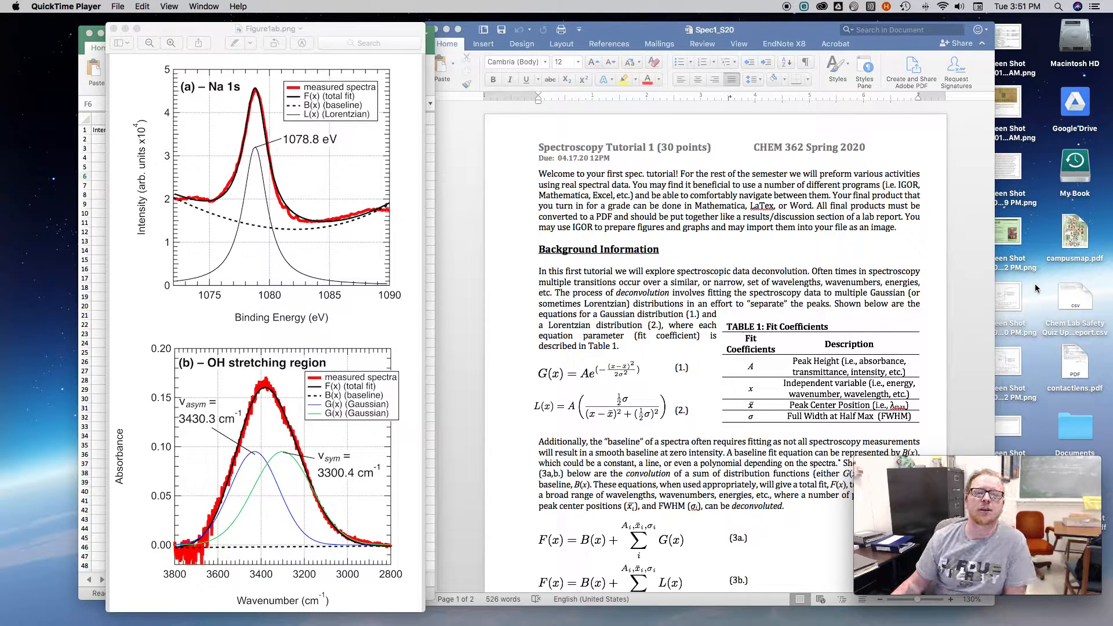
# Review the Na 1s and OH stretching spectra figure alongside the Gaussian and Lorentzian equations in the tutorial document.
pyautogui.click(325, 182)
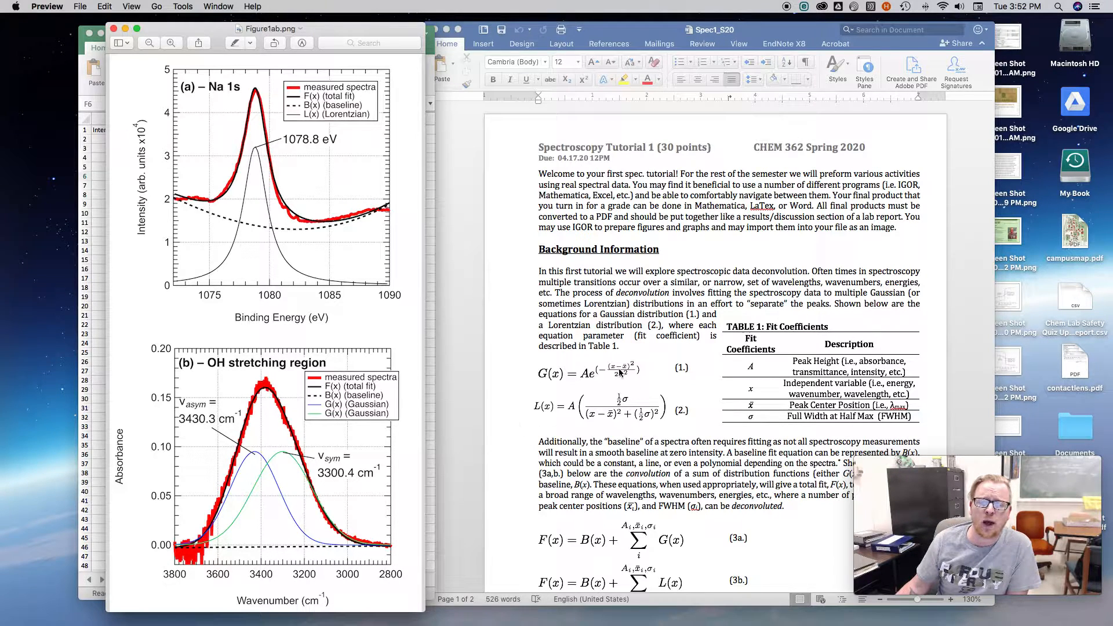
pyautogui.click(586, 376)
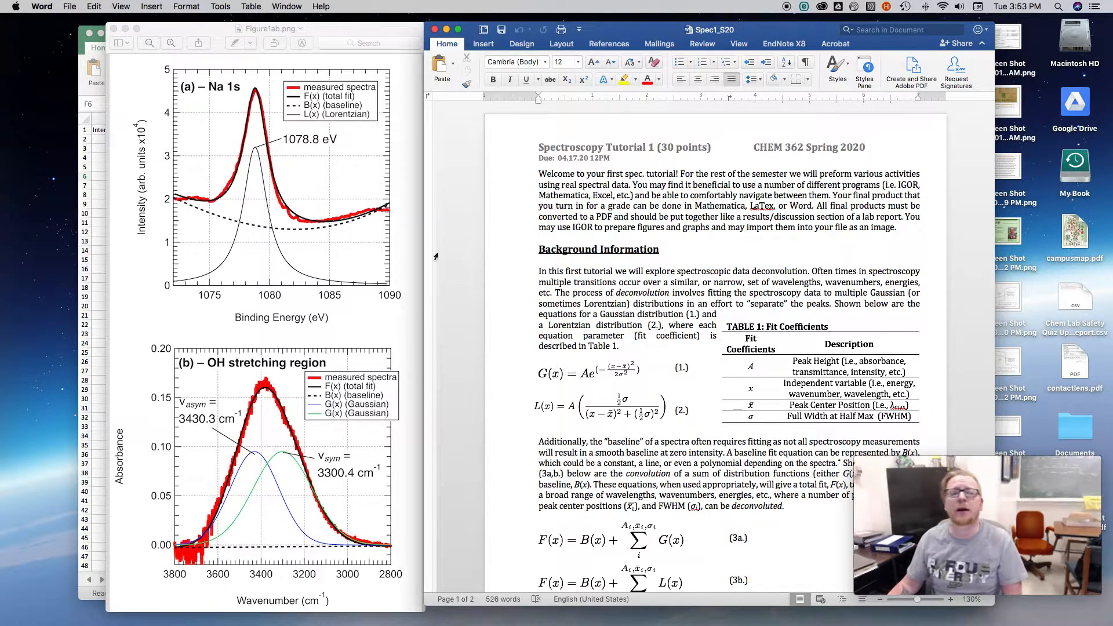
pyautogui.click(238, 141)
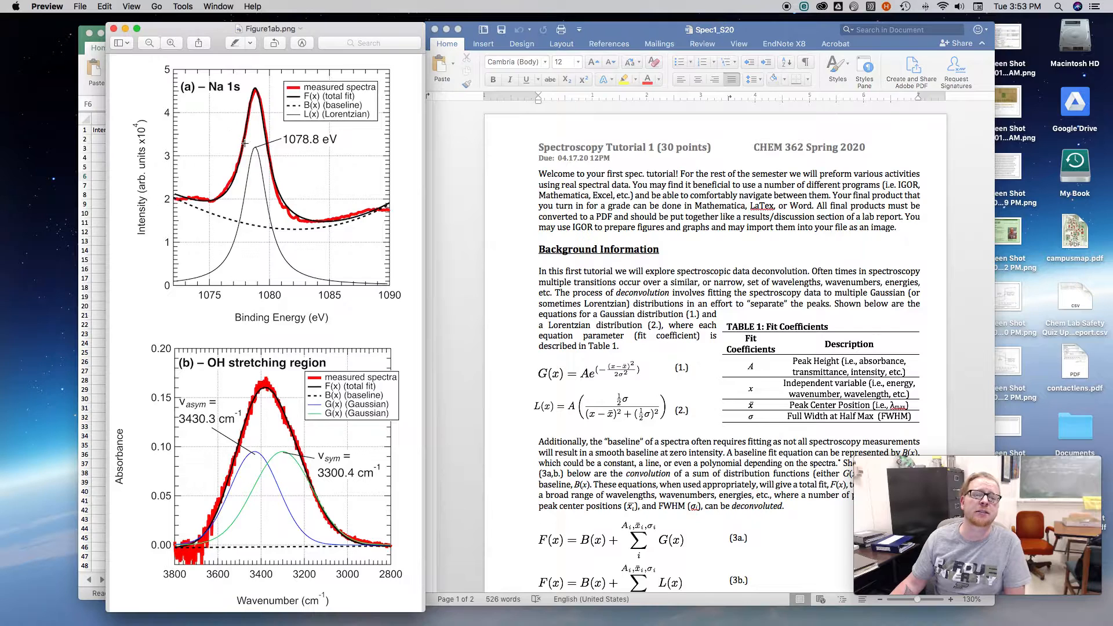
pyautogui.click(634, 452)
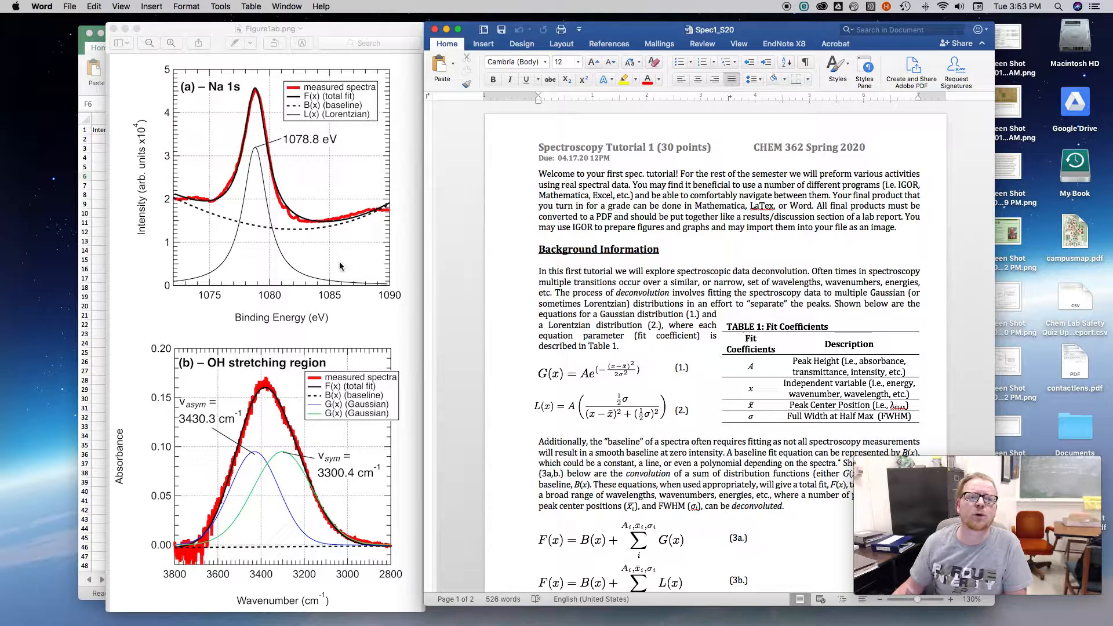
pyautogui.click(340, 229)
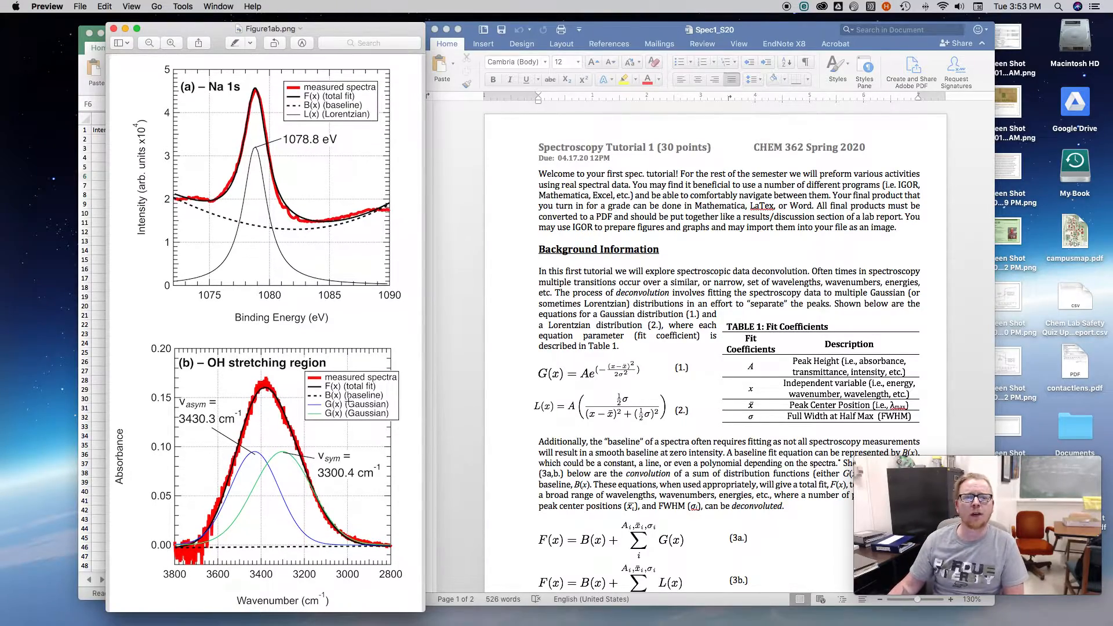
# Switch to the Spec 1 Data workbook in Excel and check the column headings of the Na 1s XPS sheet.
pyautogui.hotkey('ctrl', 'Up')
pyautogui.click(211, 311)
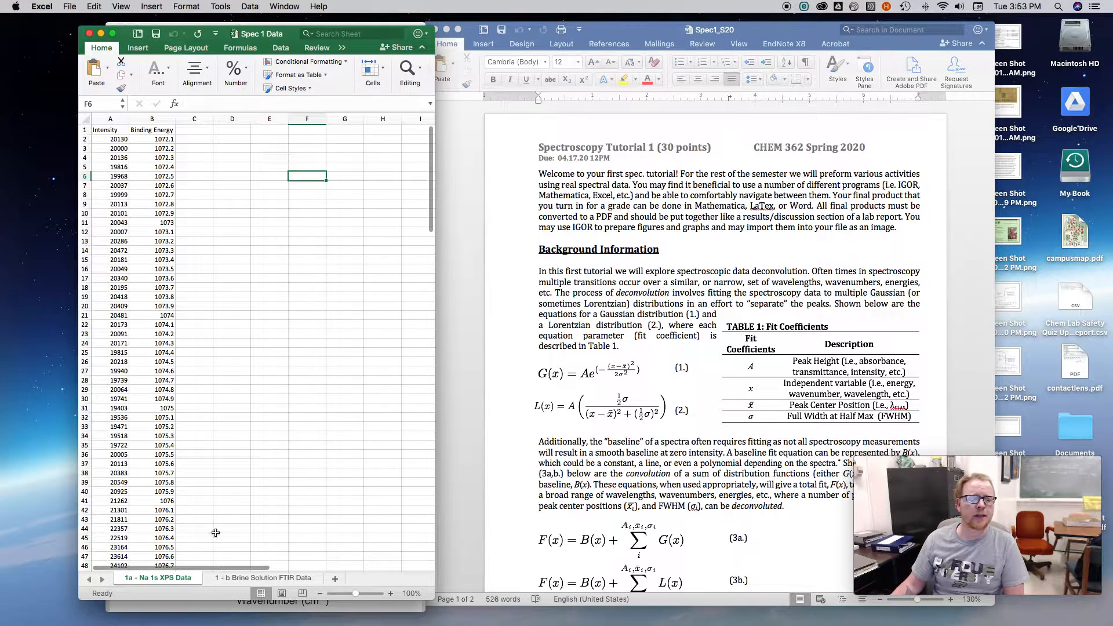
pyautogui.click(110, 131)
pyautogui.click(164, 133)
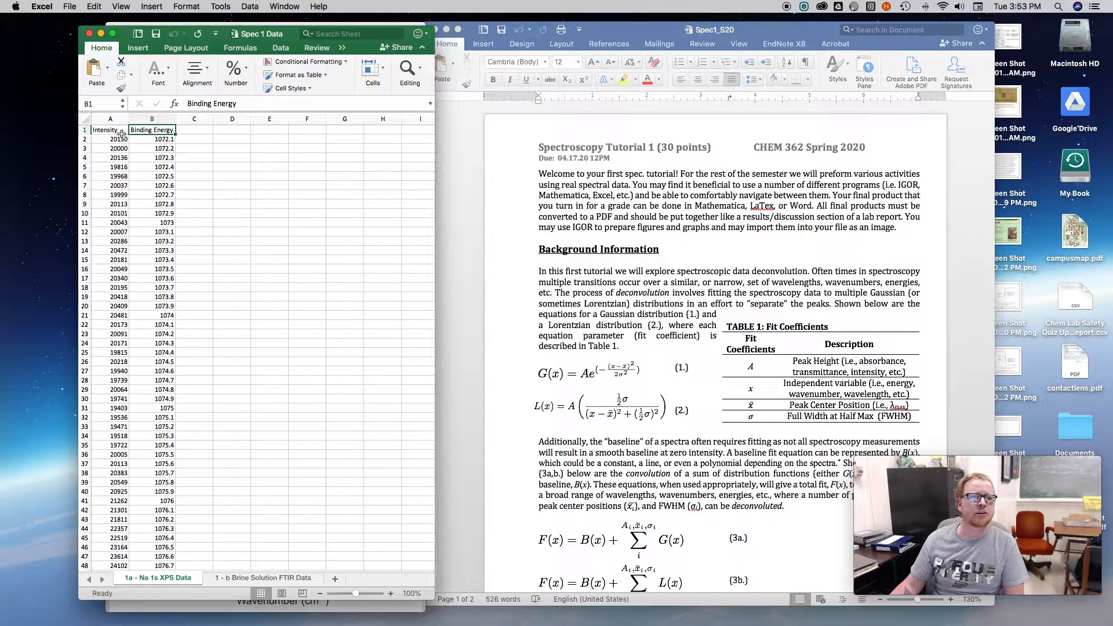
# Show the 1 - b Brine Solution FTIR Data sheet and review its Wavenumber and Absorbance columns.
pyautogui.click(271, 578)
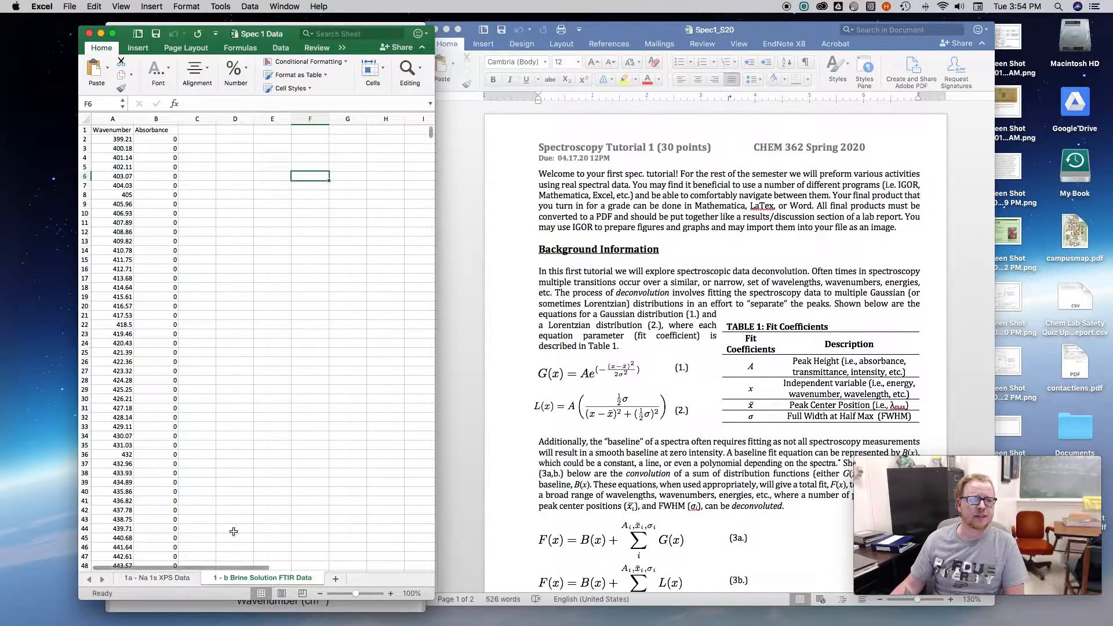
pyautogui.click(258, 271)
pyautogui.scroll(-20, 258, 270)
pyautogui.scroll(20, 258, 270)
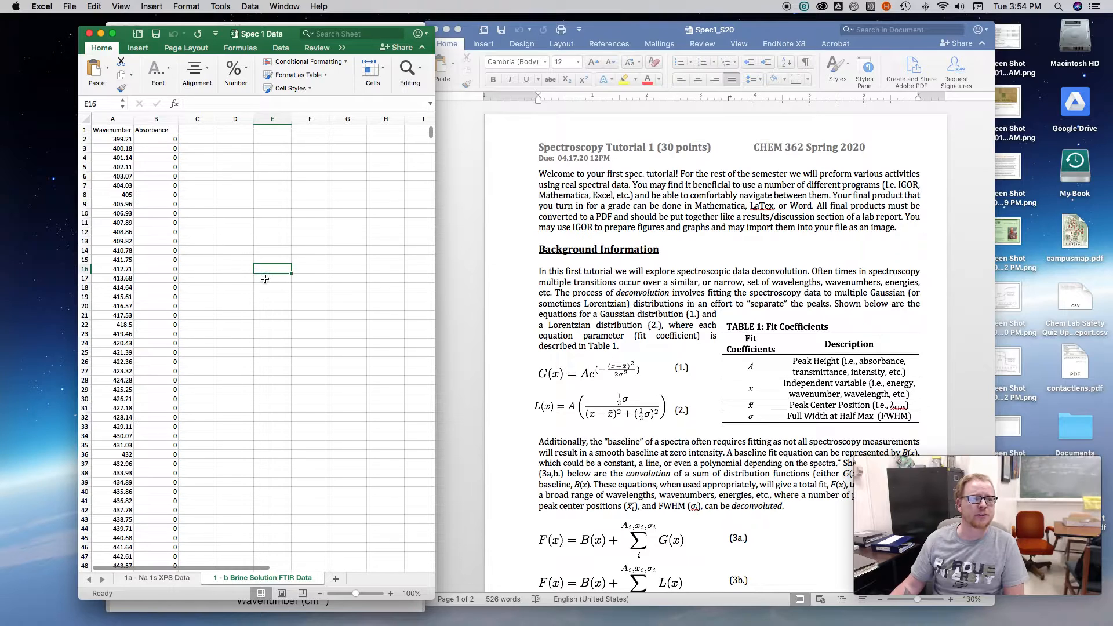
pyautogui.moveTo(110, 130); pyautogui.dragTo(168, 130)
pyautogui.click(168, 129)
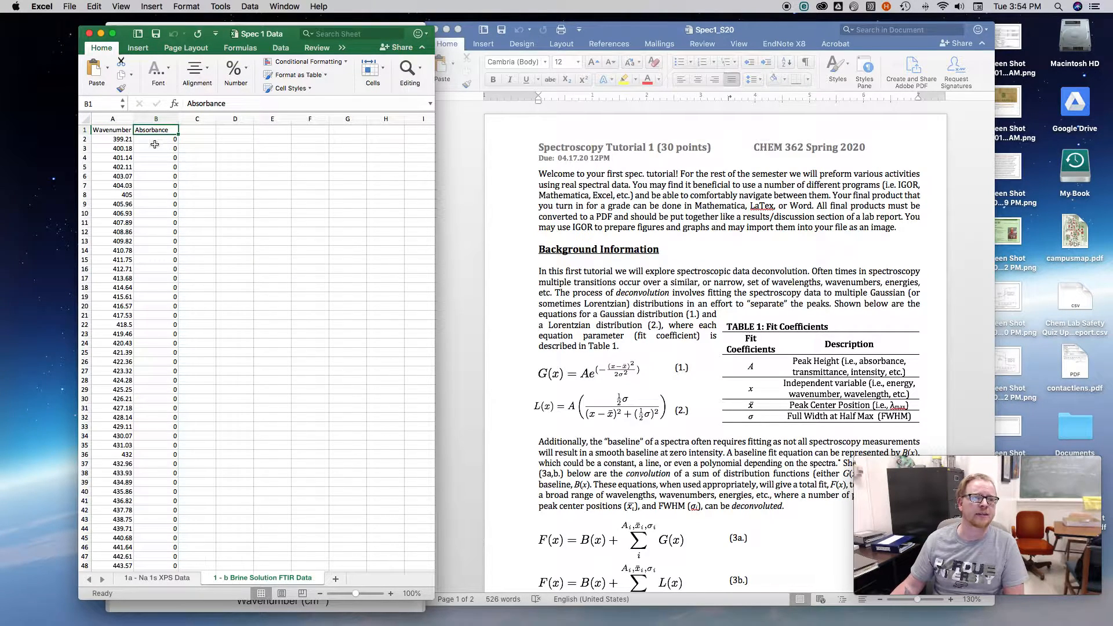
pyautogui.click(104, 130)
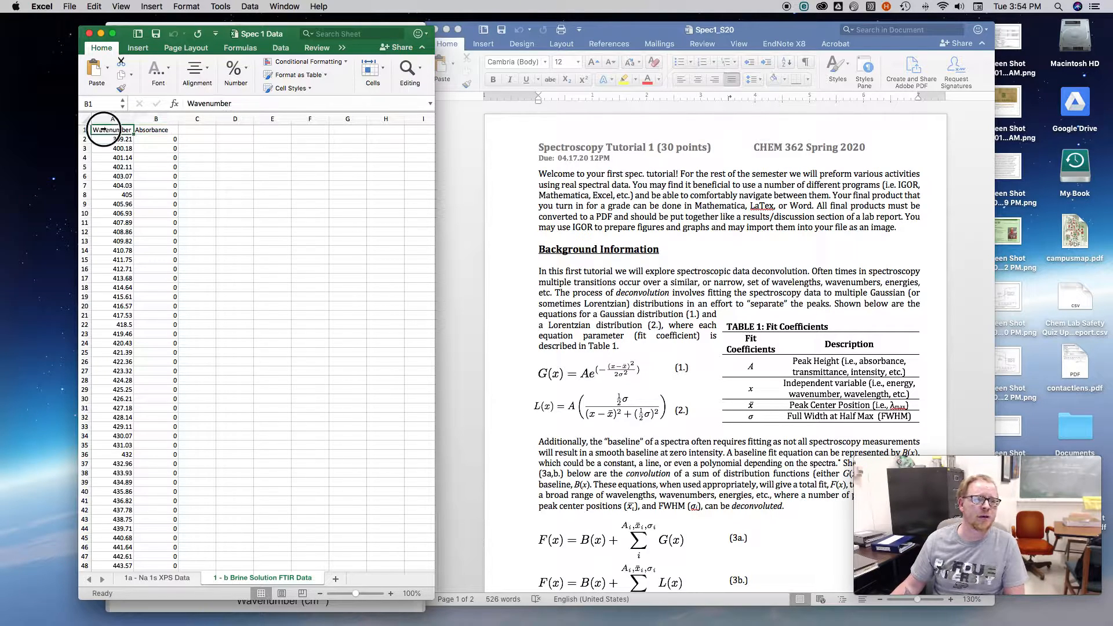
pyautogui.click(165, 131)
pyautogui.click(260, 160)
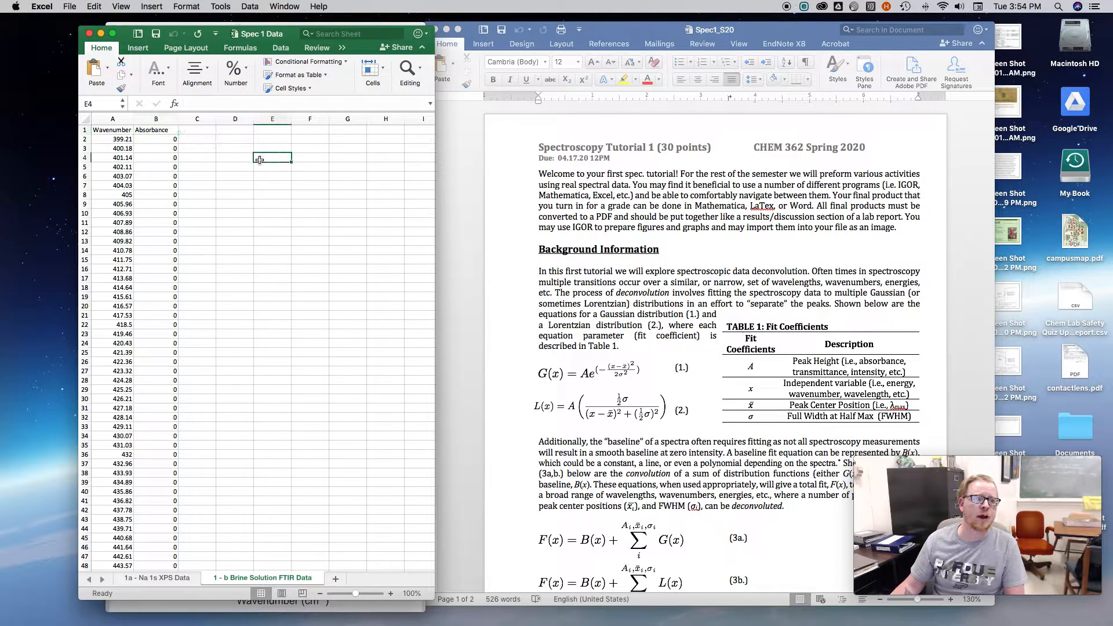
# Launch Igor64 and reshape its command window into a compact window placed well clear of the Data Browser.
pyautogui.click(30, 134)
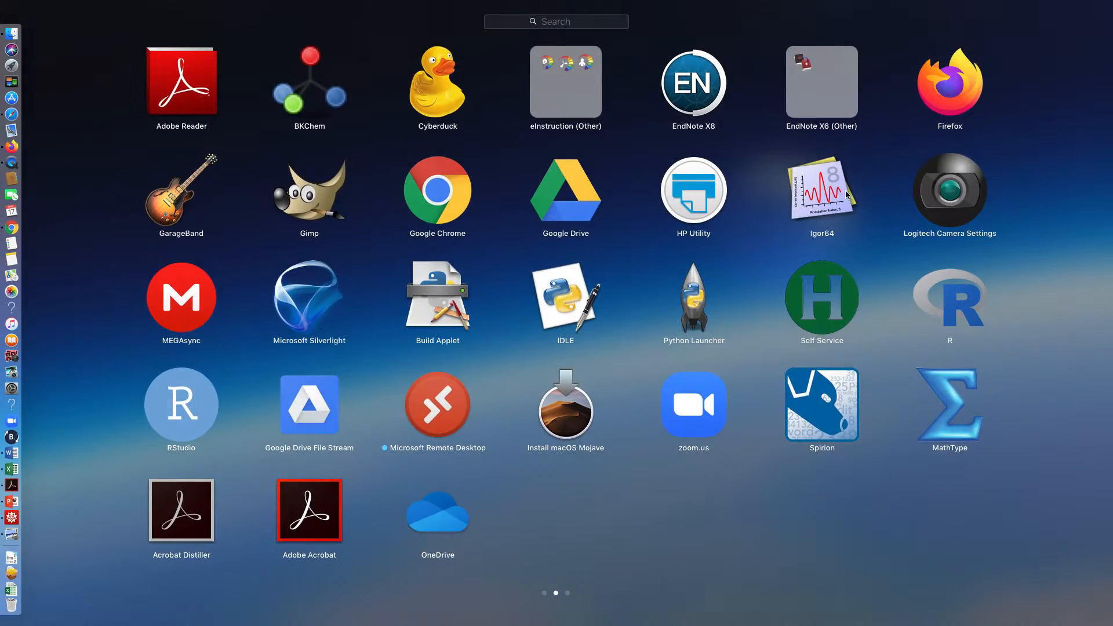
pyautogui.click(846, 194)
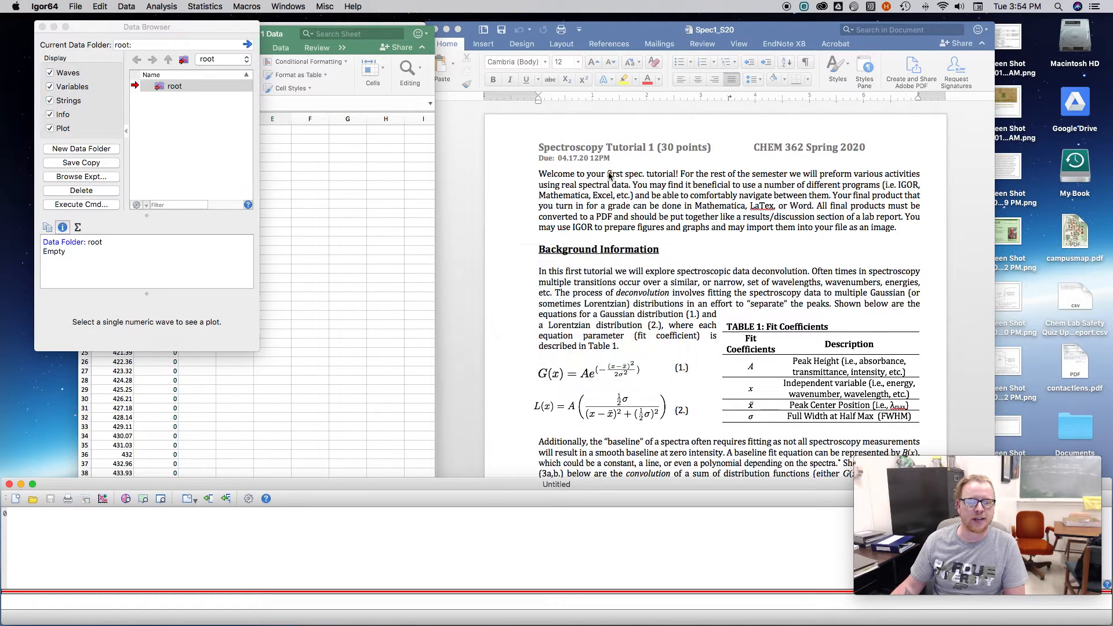
pyautogui.moveTo(674, 493); pyautogui.dragTo(651, 87)
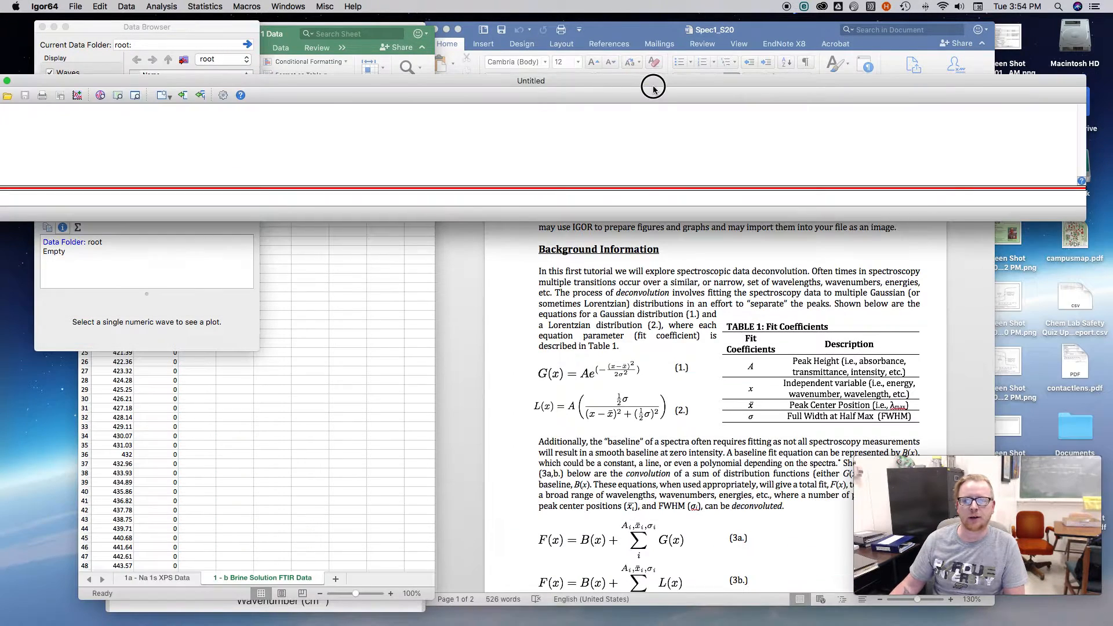
pyautogui.moveTo(1086, 157); pyautogui.dragTo(385, 192)
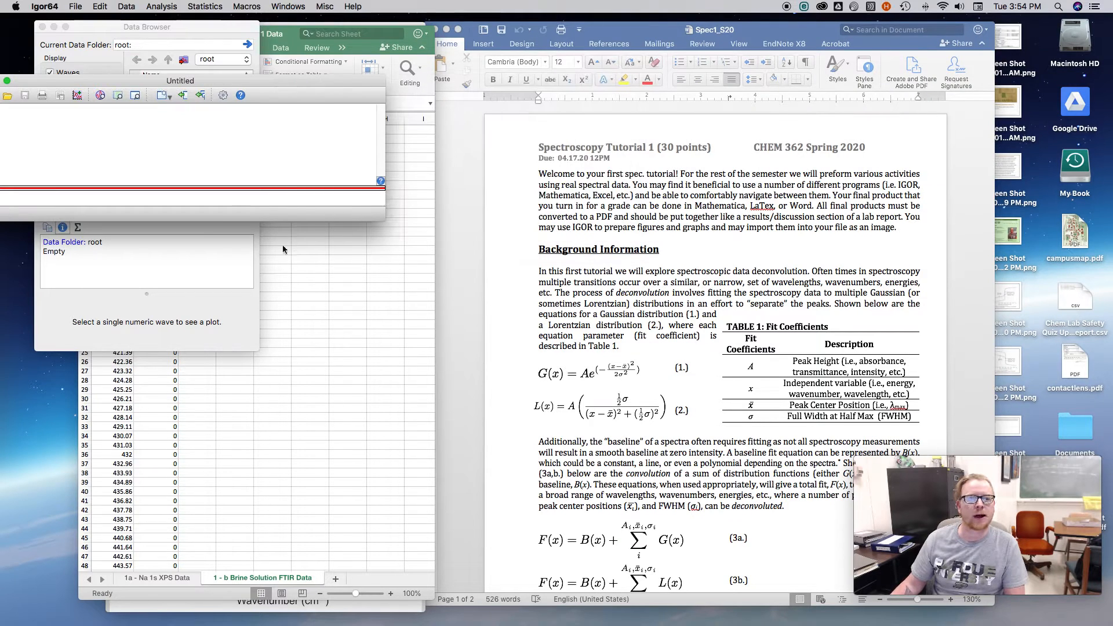
pyautogui.moveTo(279, 222); pyautogui.dragTo(278, 379)
pyautogui.moveTo(174, 80); pyautogui.dragTo(902, 13)
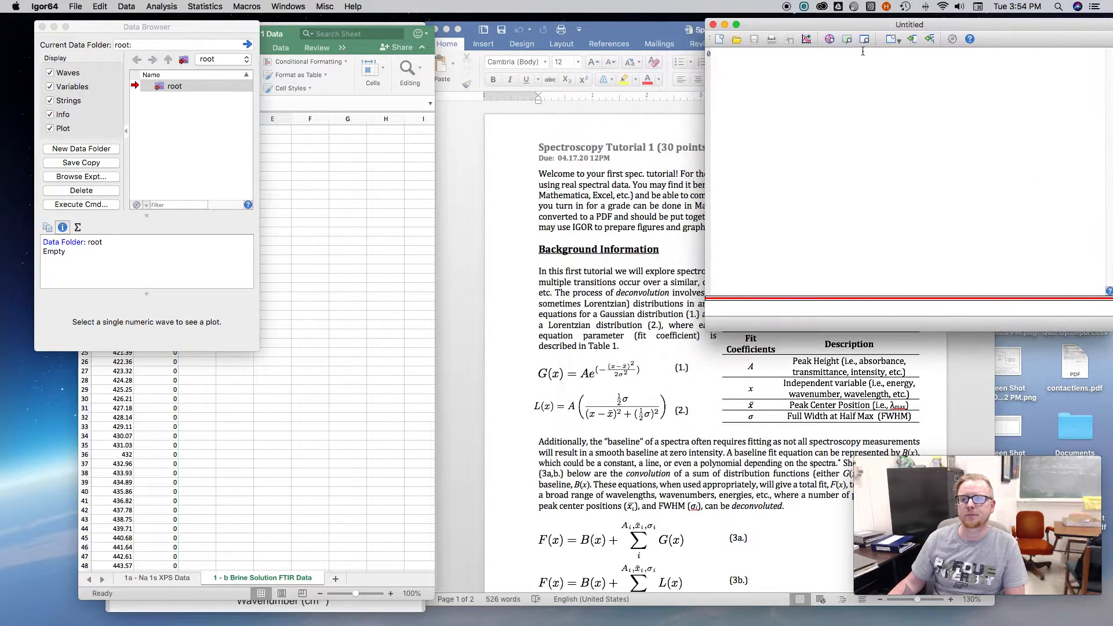
pyautogui.moveTo(706, 137); pyautogui.dragTo(928, 134)
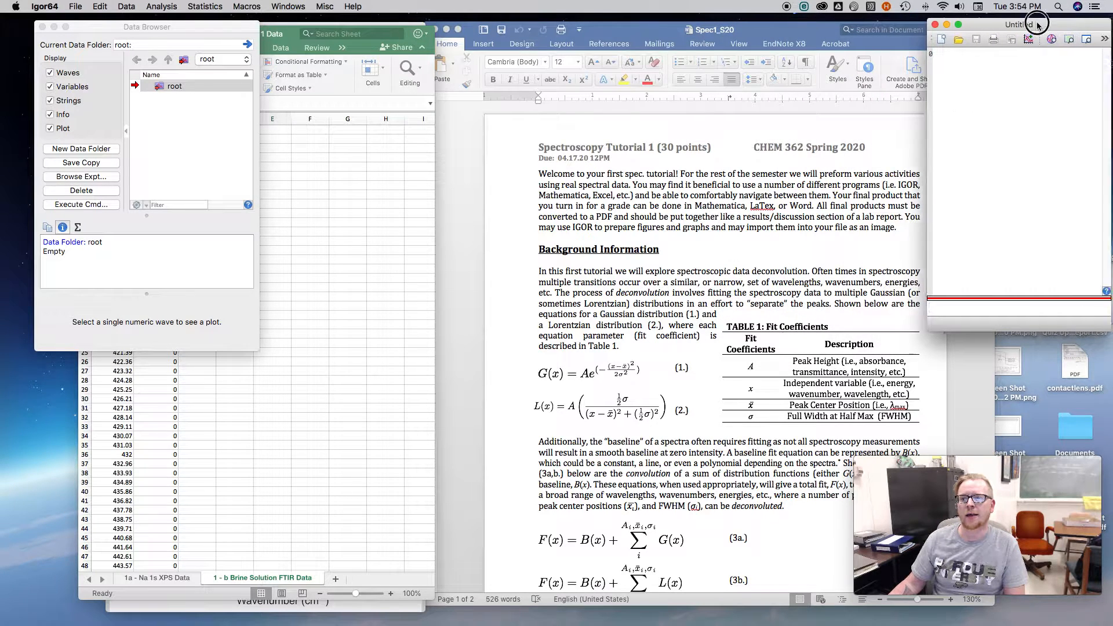
pyautogui.moveTo(1038, 26); pyautogui.dragTo(904, 34)
pyautogui.moveTo(977, 190); pyautogui.dragTo(1031, 186)
# Copy the entire Wavenumber and Absorbance columns from the brine solution FTIR sheet in Excel.
pyautogui.click(294, 244)
pyautogui.moveTo(112, 118); pyautogui.dragTo(155, 119)
pyautogui.press('super+c')
# Switch back to Igor64, create a new empty table, and paste the copied Wavenumber and Absorbance data into it.
pyautogui.hotkey('ctrl', 'Up')
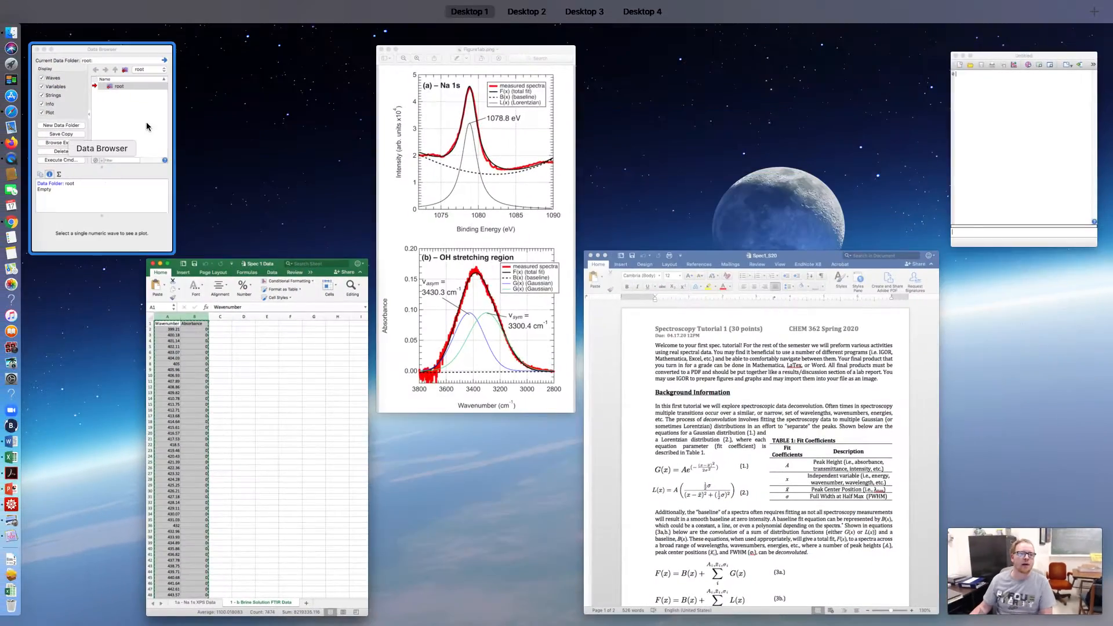
pyautogui.click(145, 123)
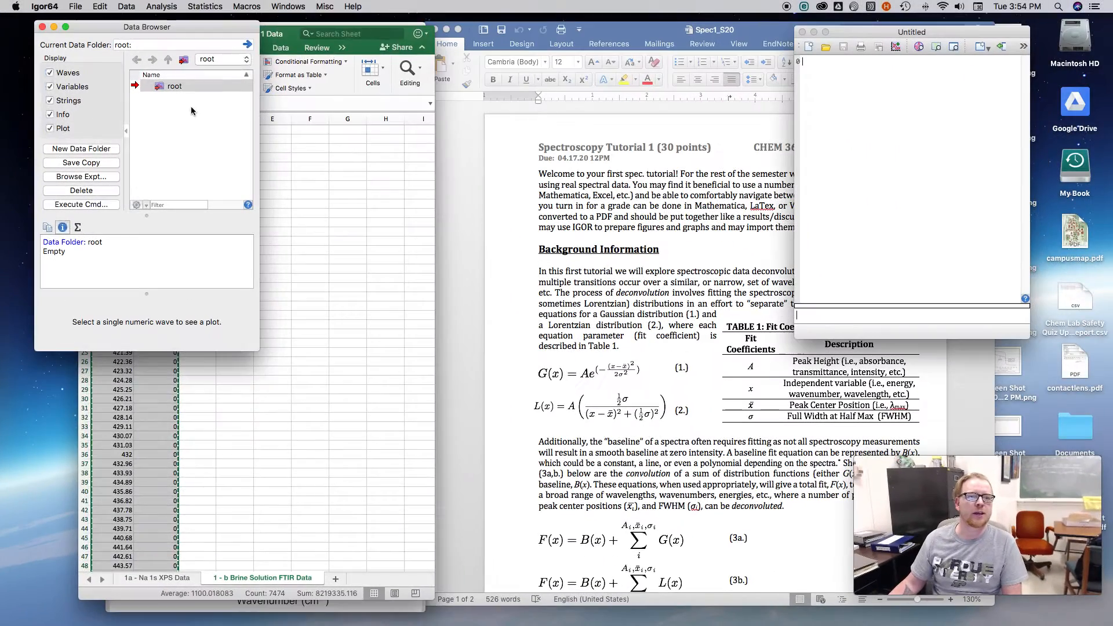
pyautogui.click(290, 6)
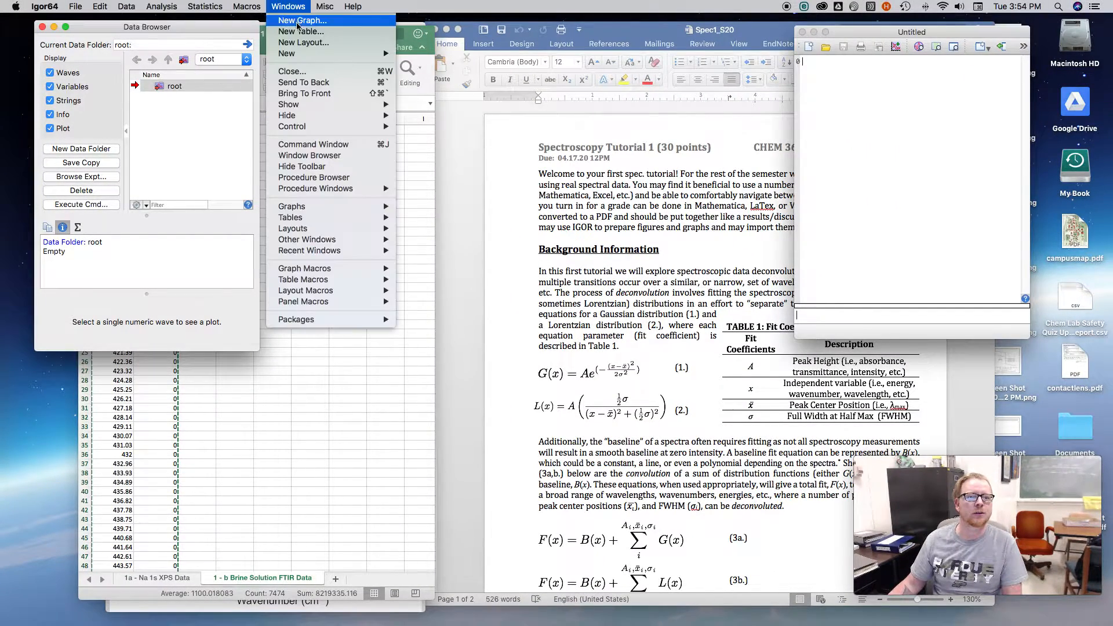
pyautogui.click(300, 31)
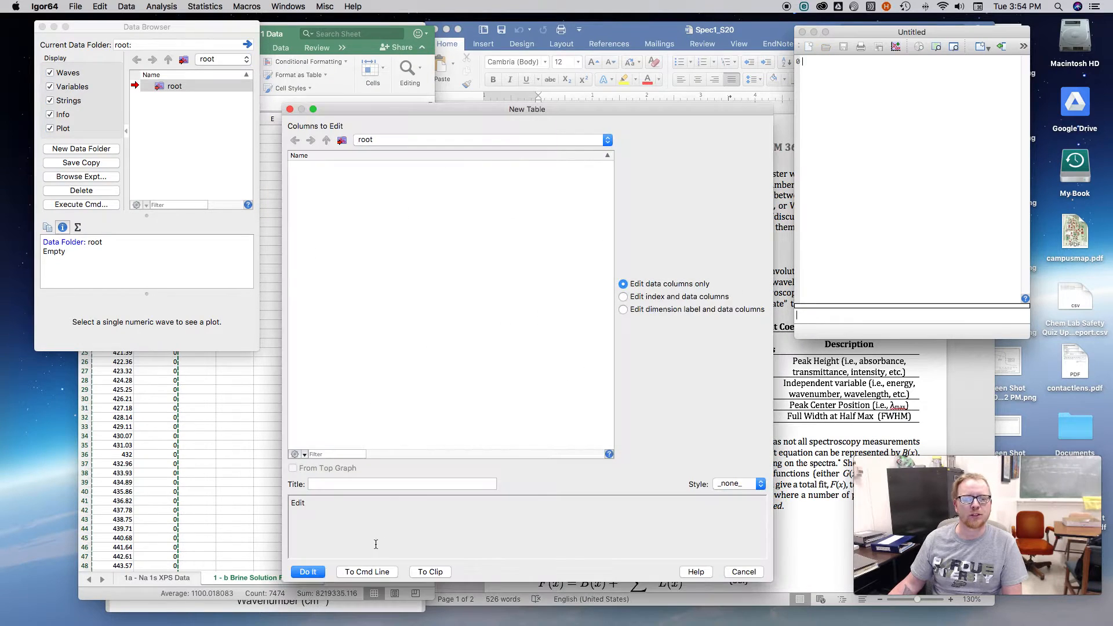
pyautogui.click(308, 572)
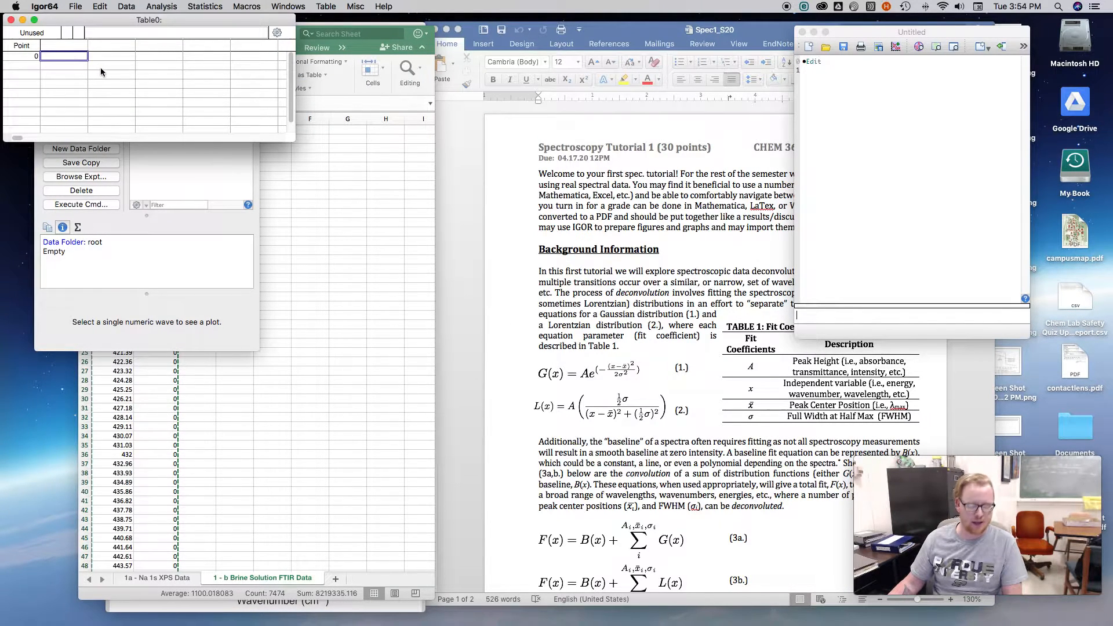
pyautogui.press('super+v')
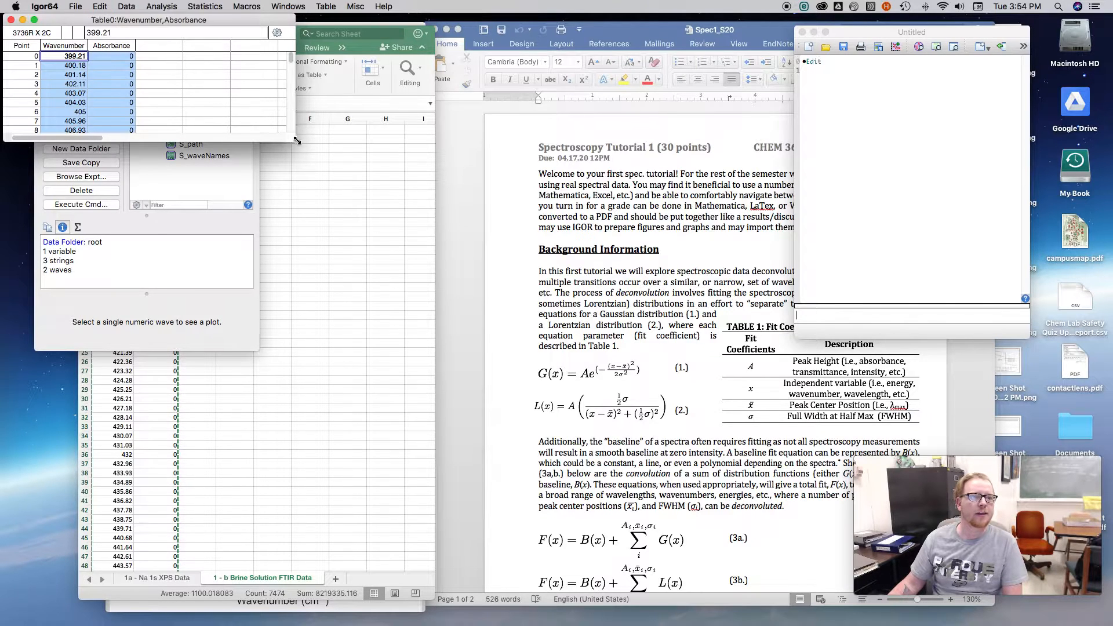
# Enlarge and reposition the data table window, and close the Spec 1 Data workbook in Excel.
pyautogui.moveTo(296, 140); pyautogui.dragTo(332, 547)
pyautogui.moveTo(101, 24); pyautogui.dragTo(373, 32)
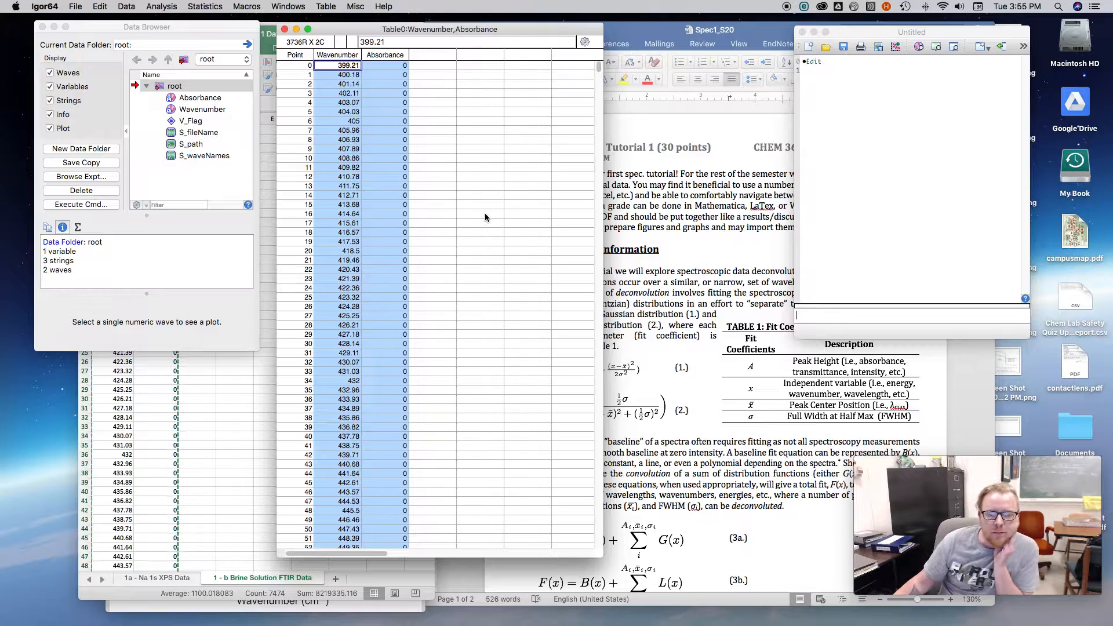
pyautogui.click(208, 419)
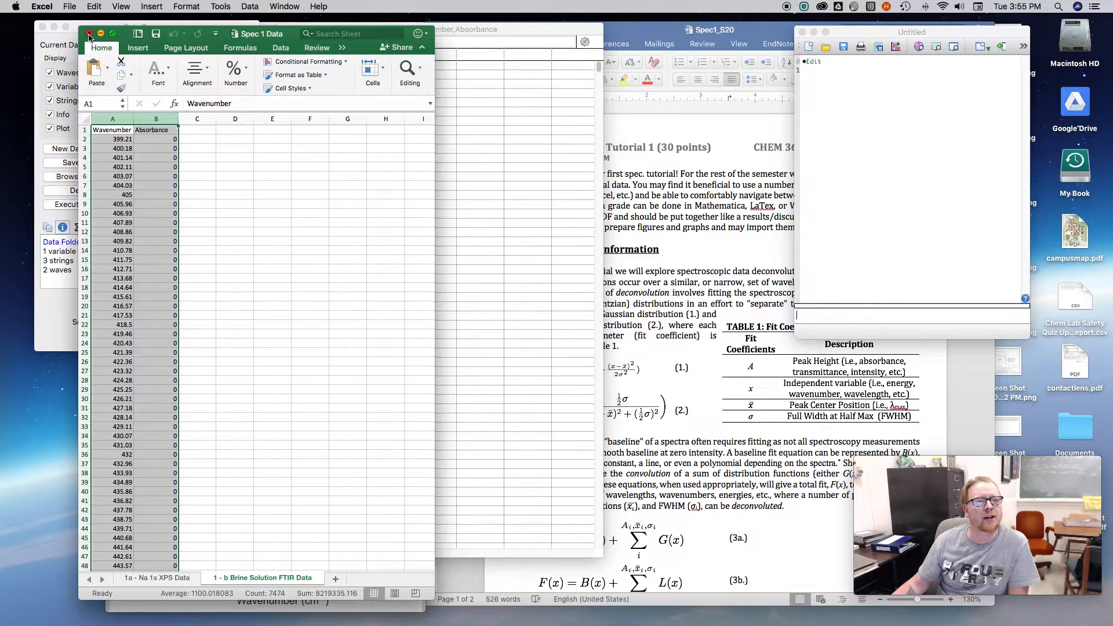
pyautogui.press('super+w')
pyautogui.moveTo(434, 33); pyautogui.dragTo(231, 35)
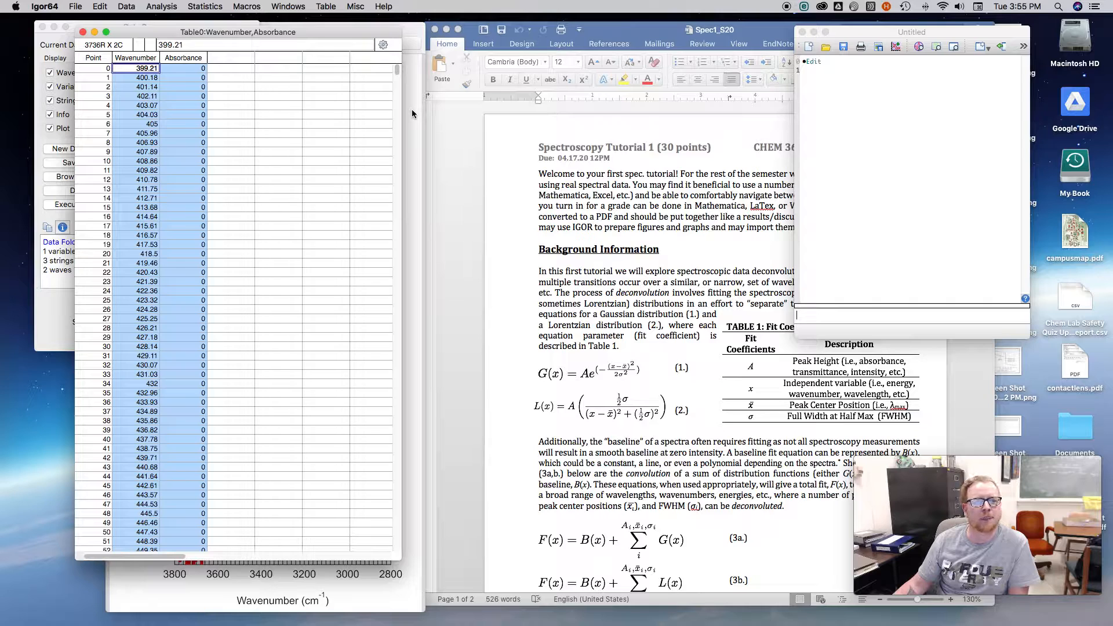
# Create a graph with Absorbance as the Y wave and Wavenumber as the X wave, and move it beside the table.
pyautogui.click(288, 7)
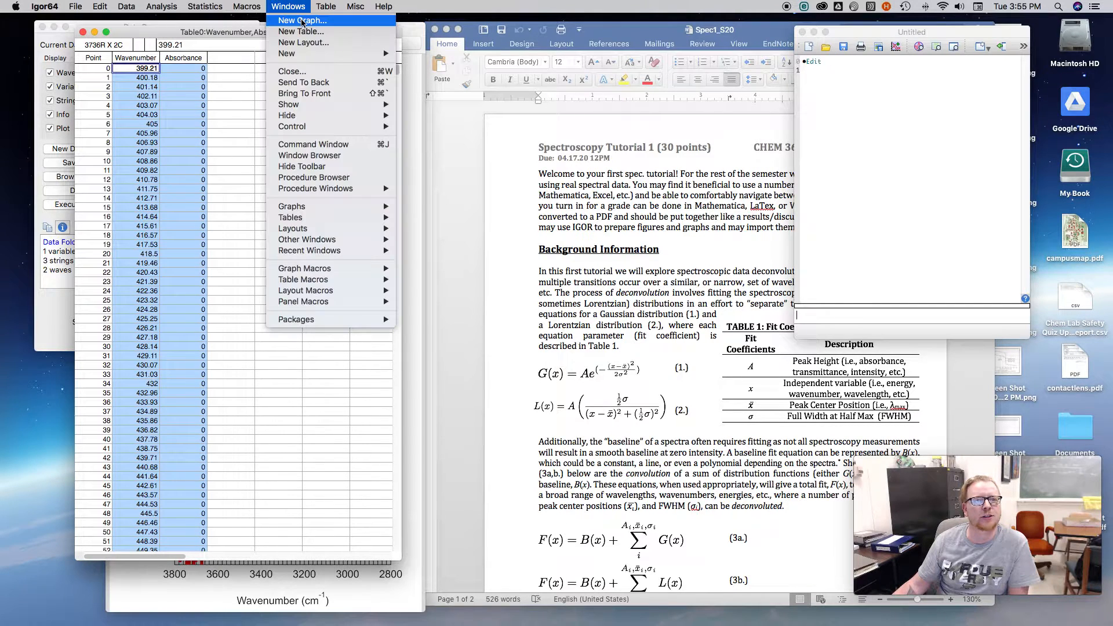
pyautogui.click(301, 21)
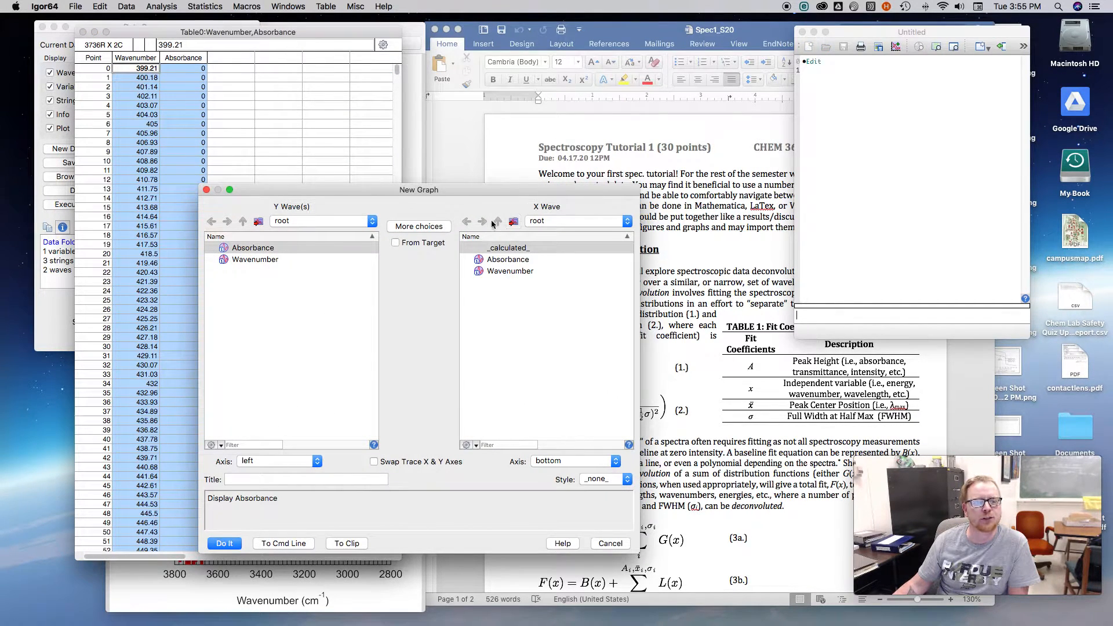
pyautogui.click(283, 249)
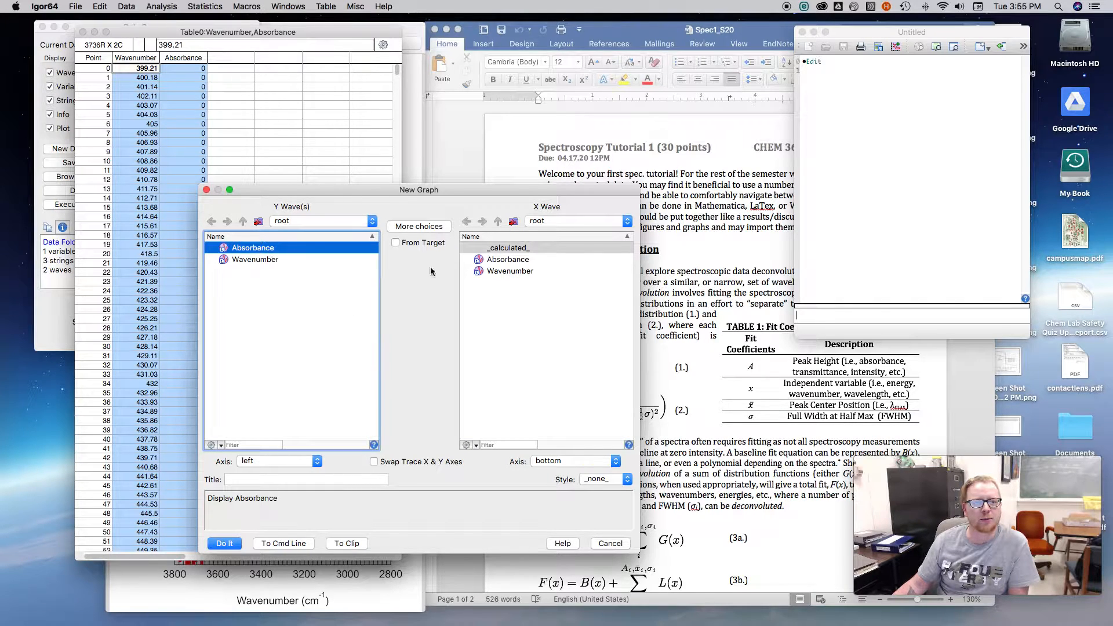
pyautogui.click(527, 271)
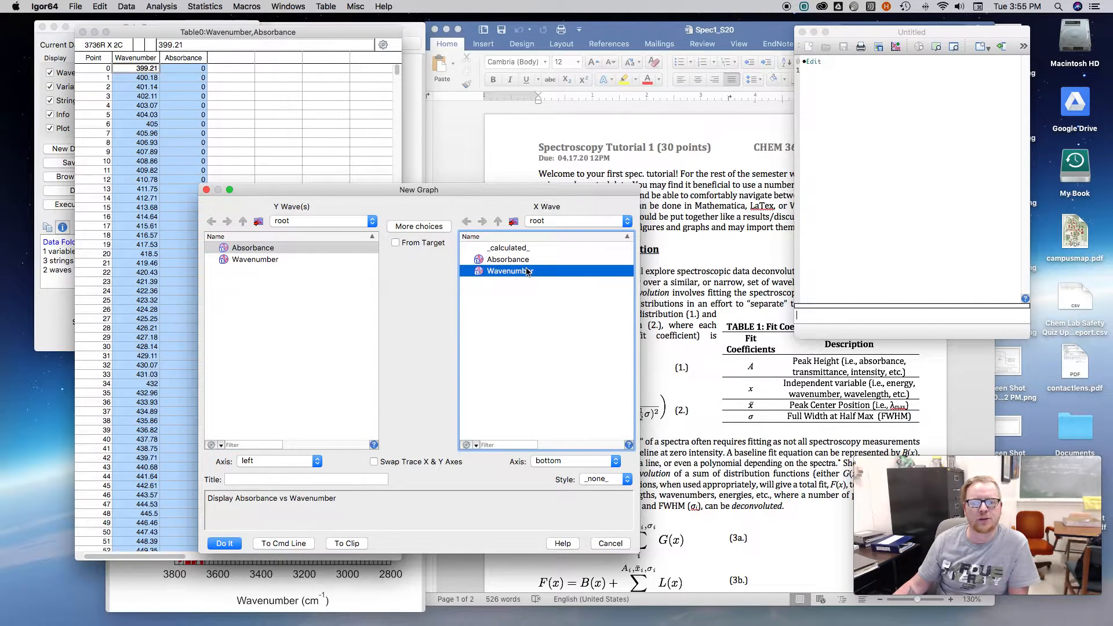
pyautogui.click(232, 544)
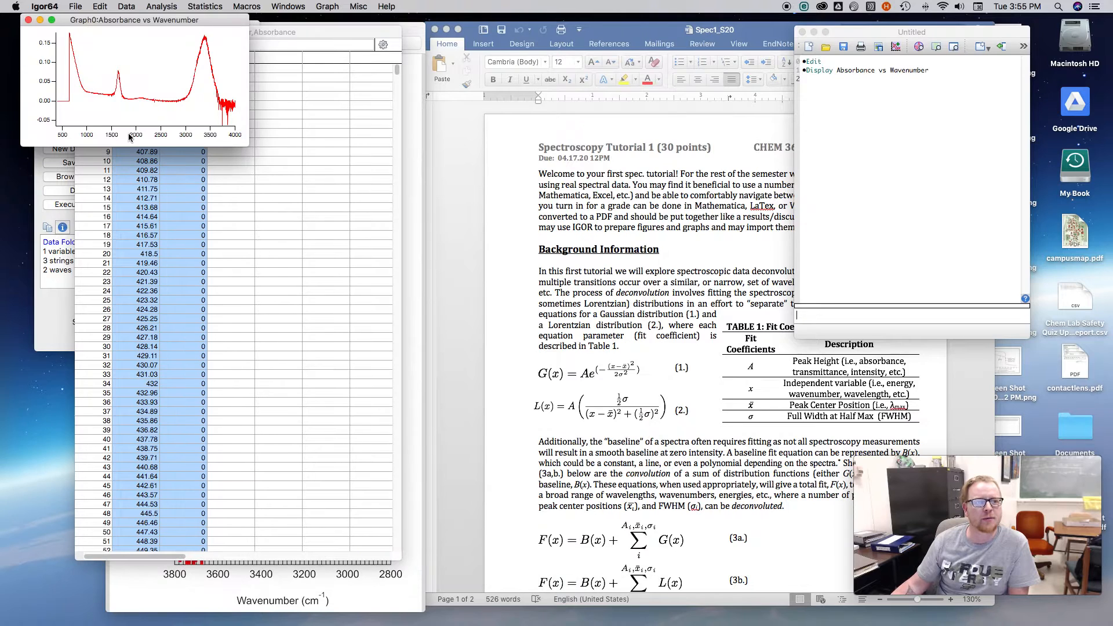
pyautogui.moveTo(123, 20); pyautogui.dragTo(501, 62)
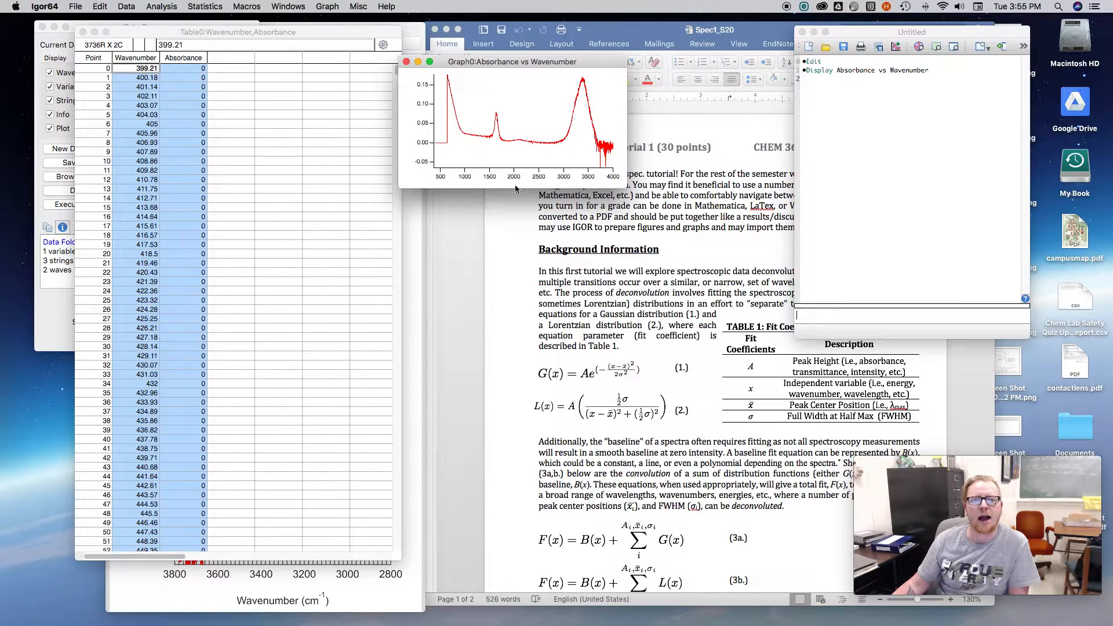
# Set the manual range of the graph's bottom axis to a minimum of 2800 and a maximum of 3800.
pyautogui.doubleClick(557, 169)
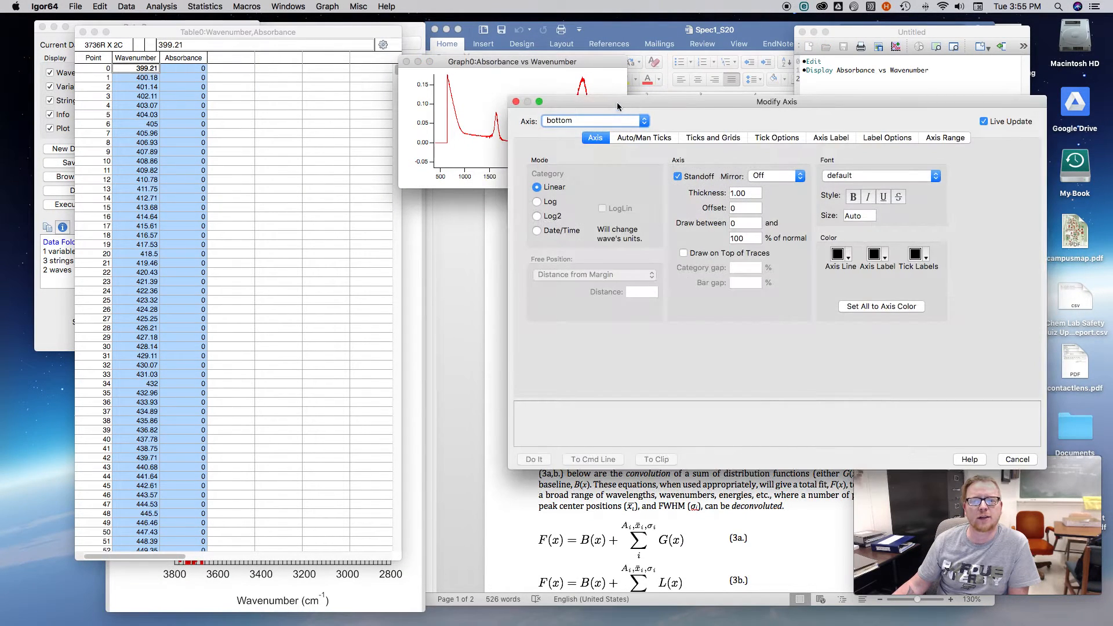
pyautogui.moveTo(618, 102); pyautogui.dragTo(350, 249)
pyautogui.click(679, 287)
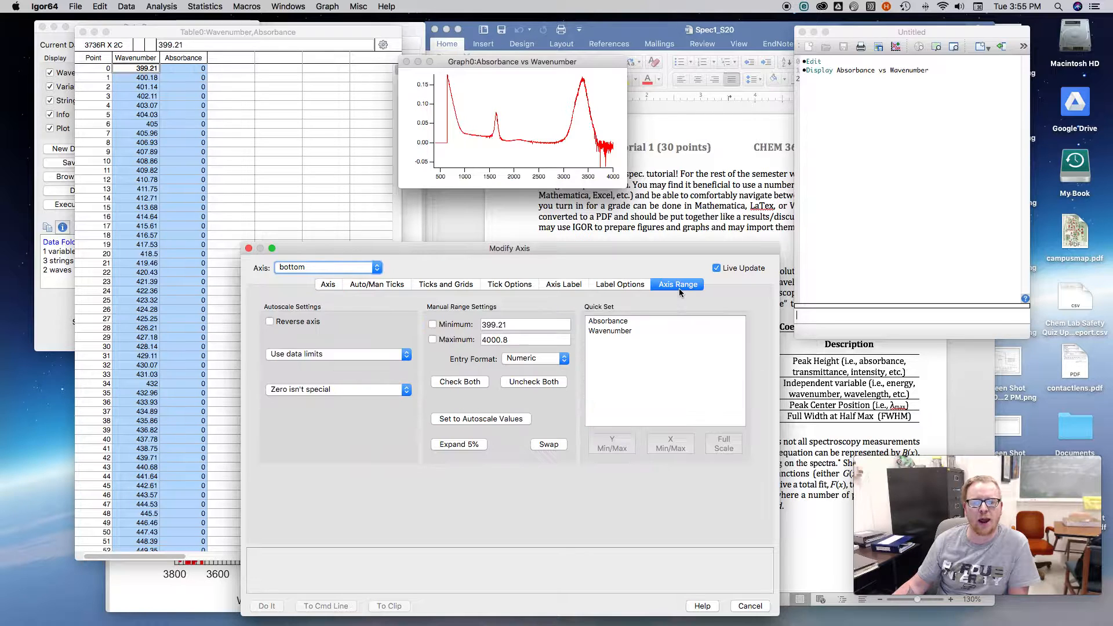
pyautogui.click(441, 324)
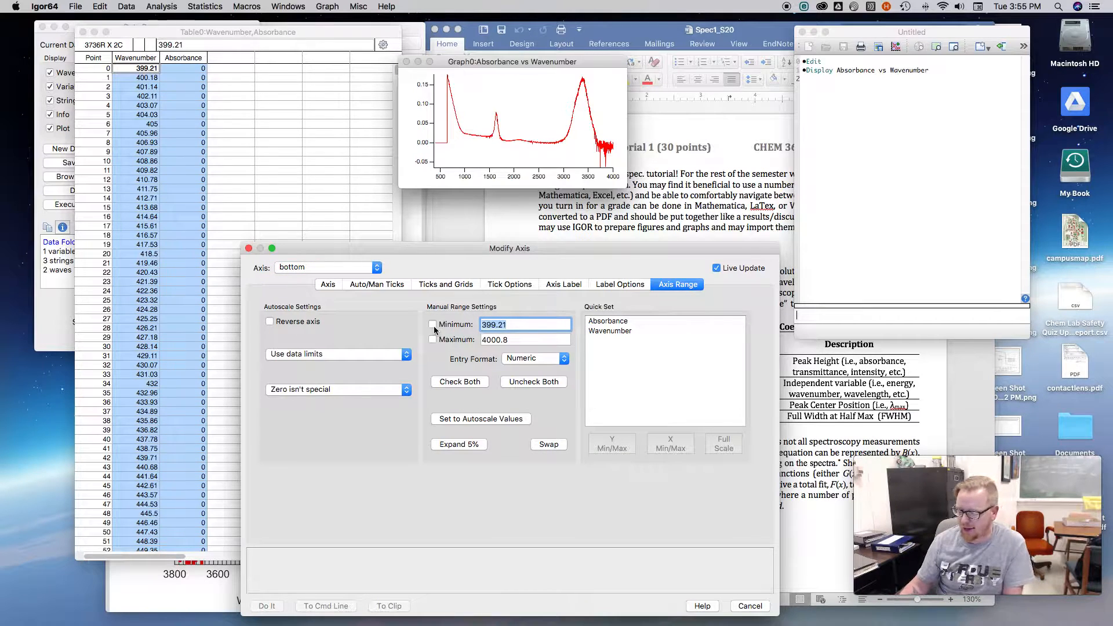
pyautogui.write('2800')
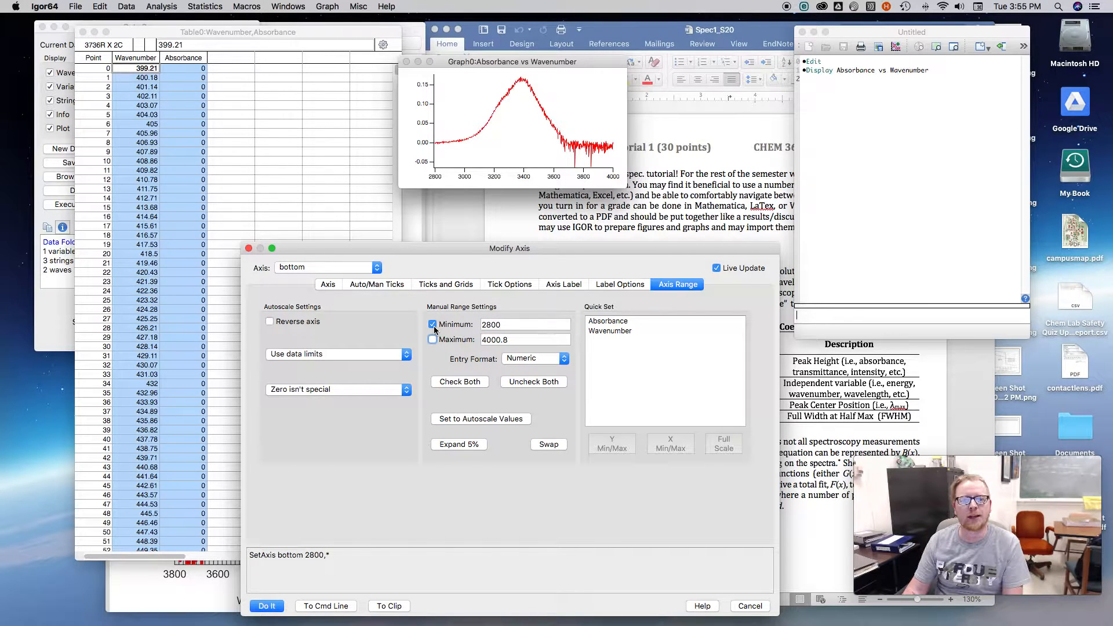
pyautogui.click(525, 339)
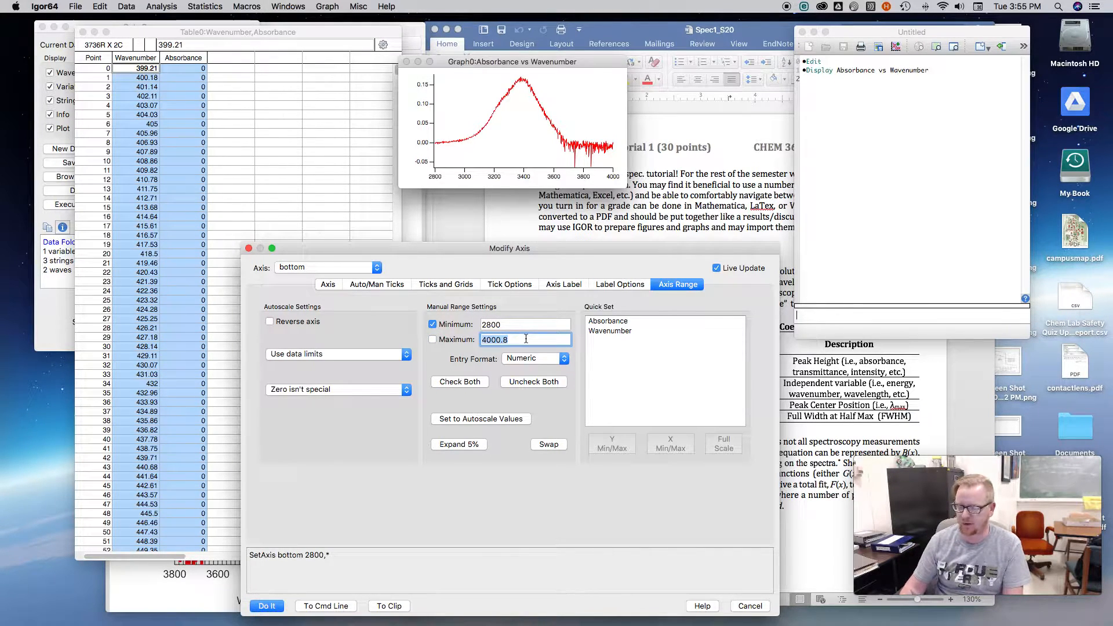
pyautogui.write('800')
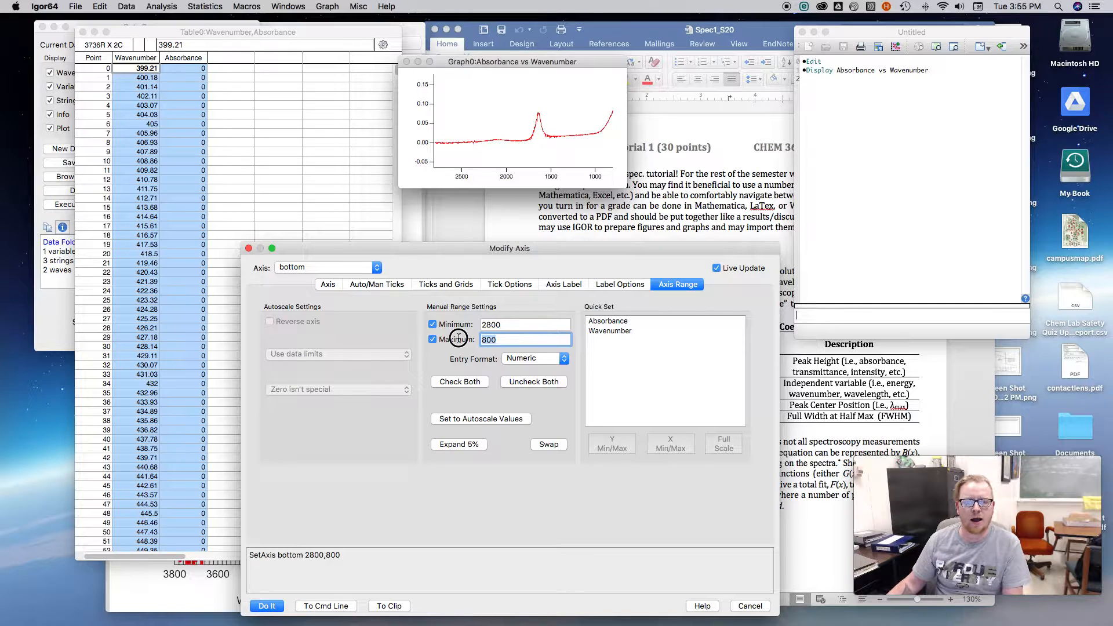
pyautogui.press('BackSpace')
pyautogui.press('BackSpace')
pyautogui.press('BackSpace')
pyautogui.write('3800')
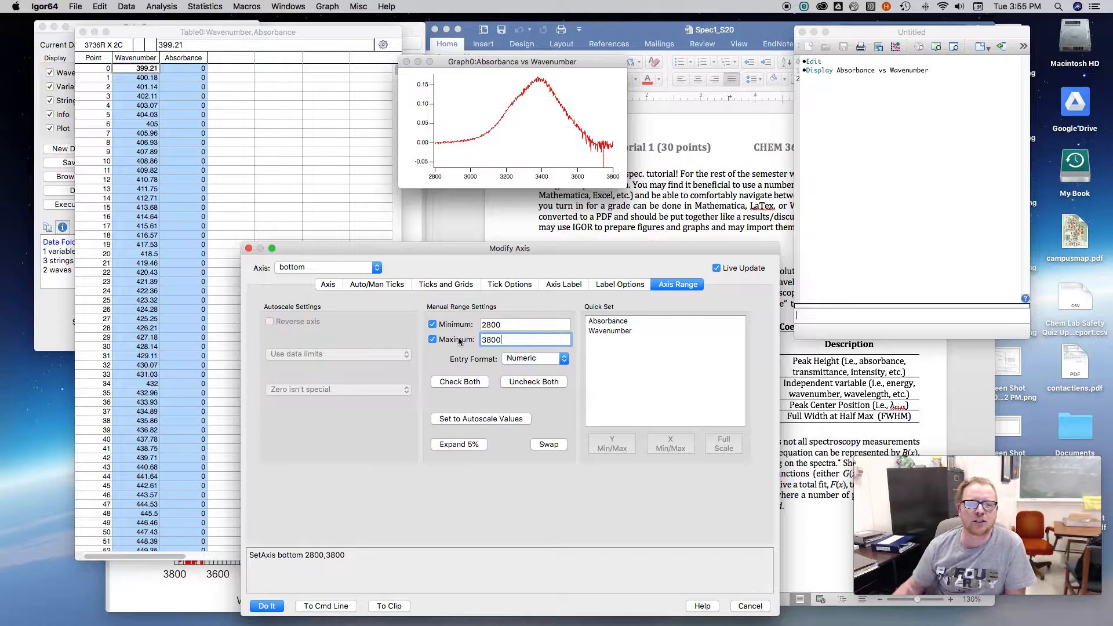
# Reverse the bottom axis direction by setting its minimum to 3800 and its maximum to 2800.
pyautogui.doubleClick(515, 324)
pyautogui.write('3')
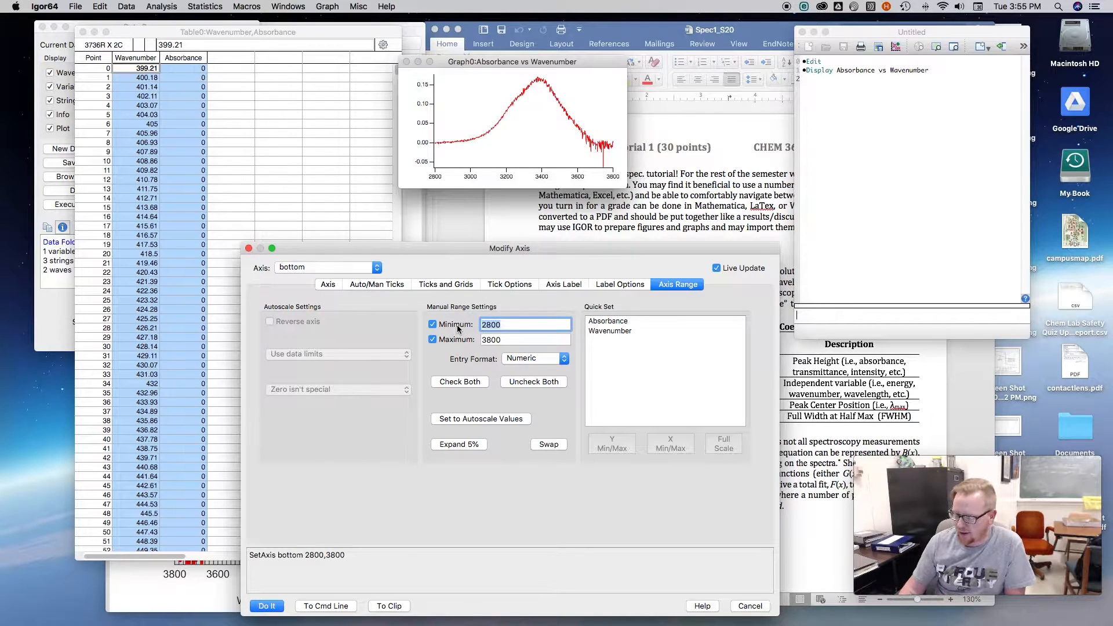
pyautogui.write('800')
pyautogui.press('Tab')
pyautogui.press('Tab')
pyautogui.write('2800')
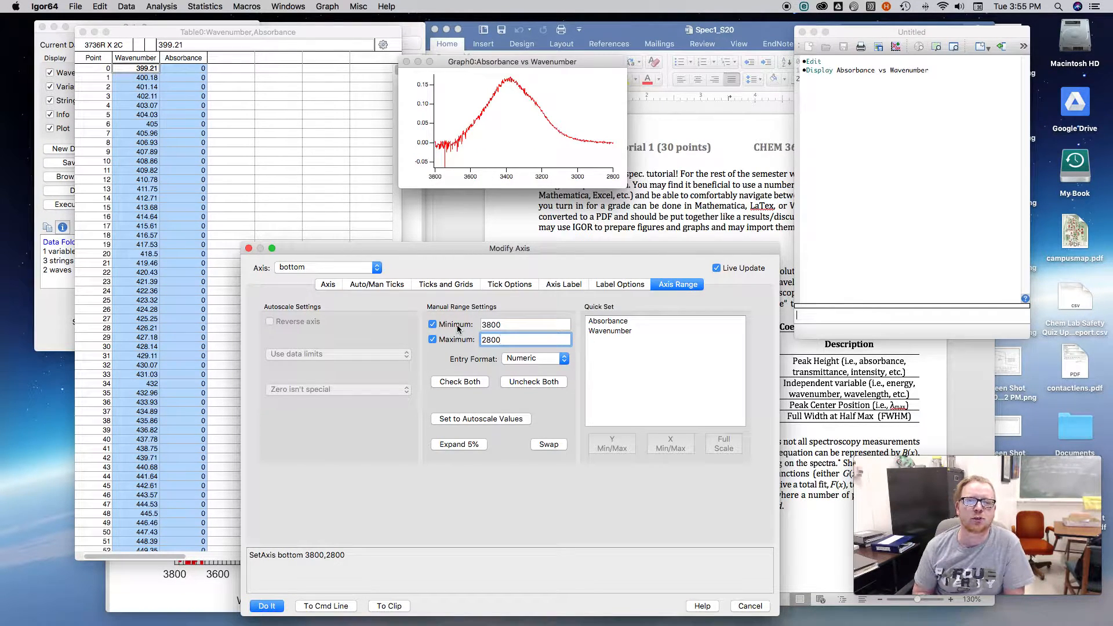
# Set the manual range of the graph's left axis to a minimum of -0.05 and a maximum of 0.2.
pyautogui.click(367, 267)
pyautogui.click(296, 255)
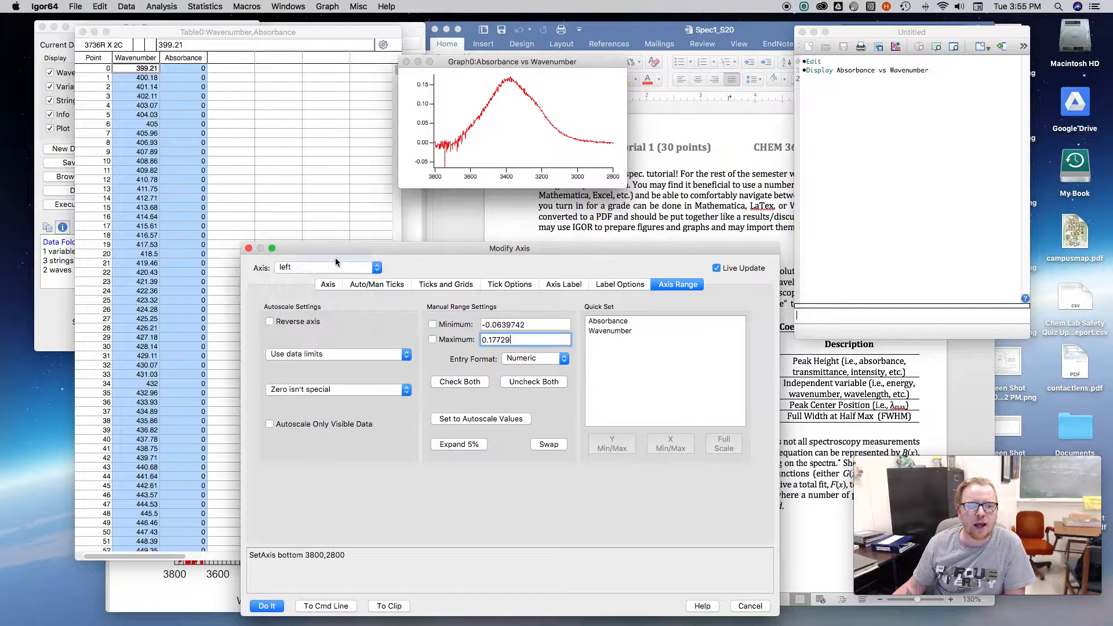
pyautogui.doubleClick(508, 339)
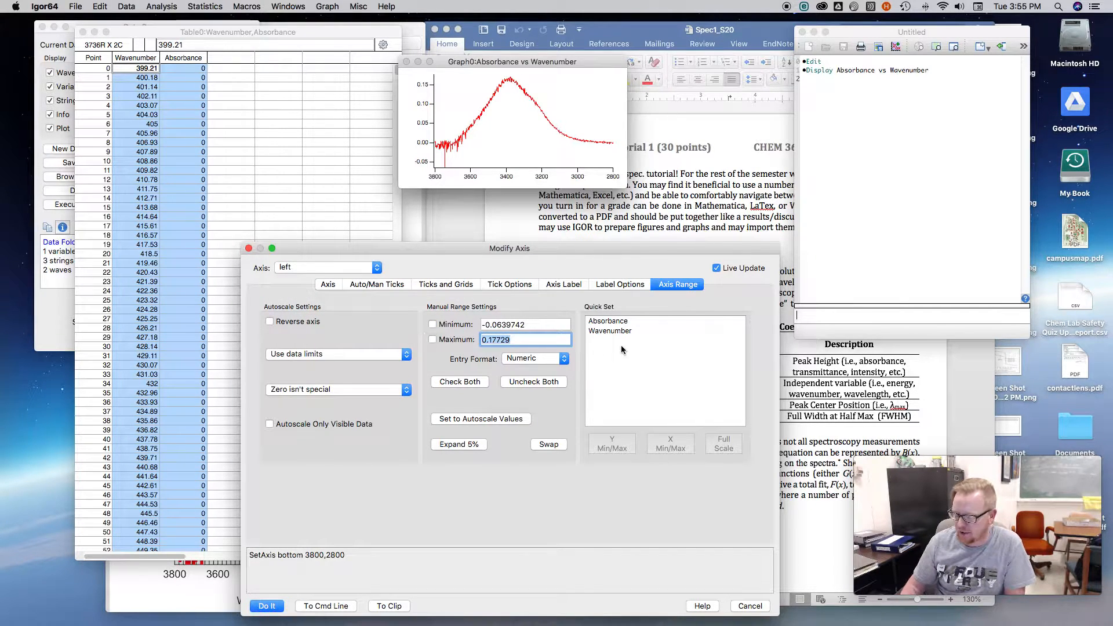
pyautogui.write('0.2')
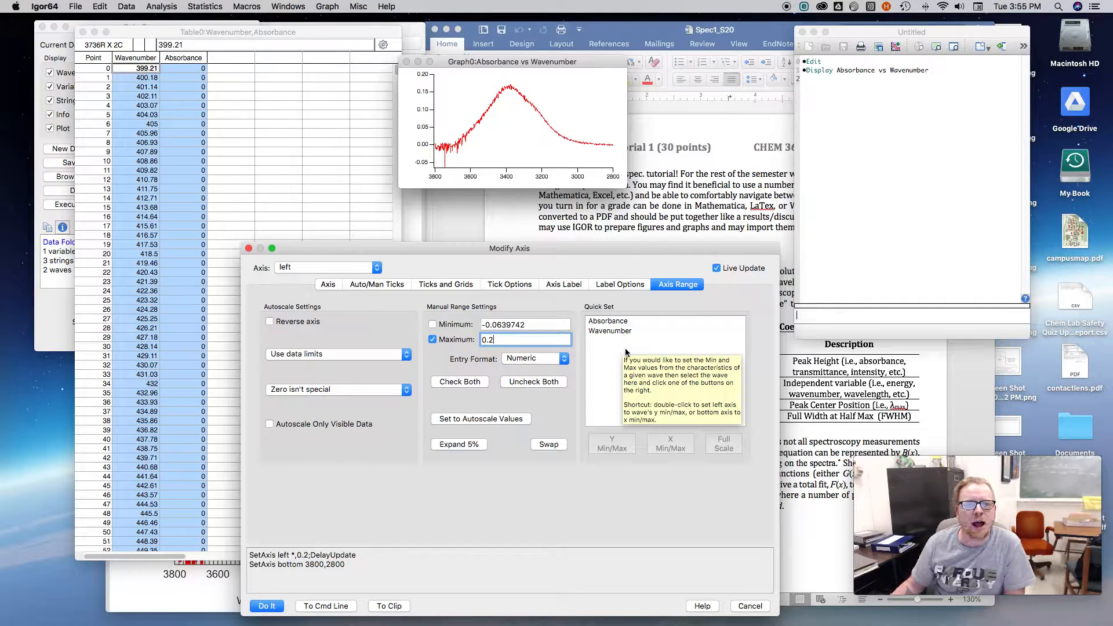
pyautogui.moveTo(497, 325); pyautogui.dragTo(560, 328)
pyautogui.write('5')
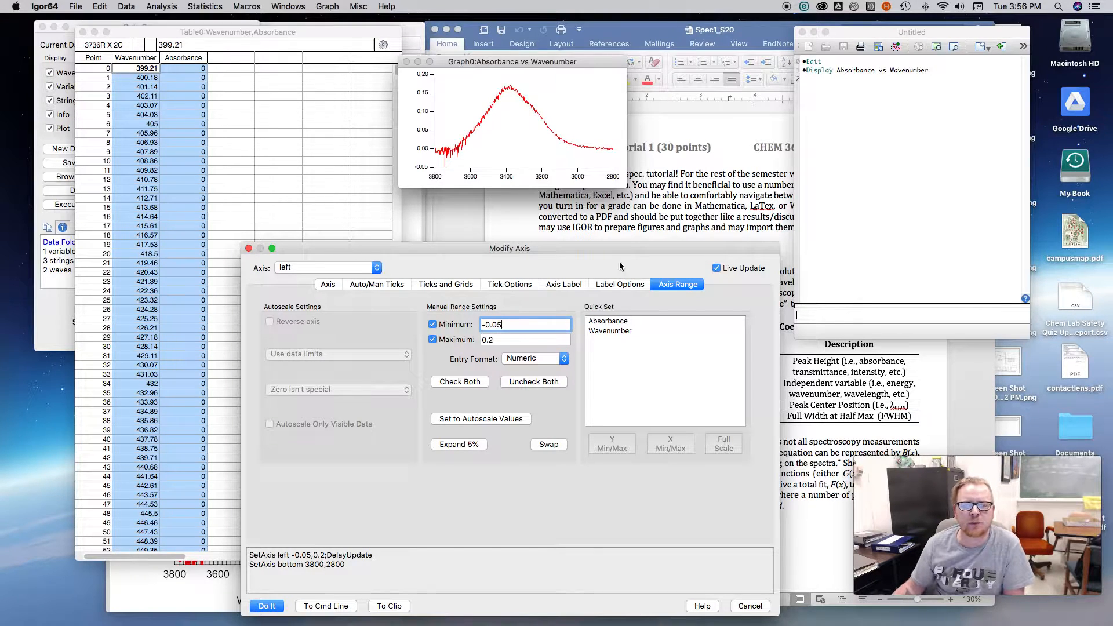
# Label the left axis "Absorbance" and the bottom axis "wavenumber (cm\S-1\M)", and apply the axis changes.
pyautogui.click(571, 285)
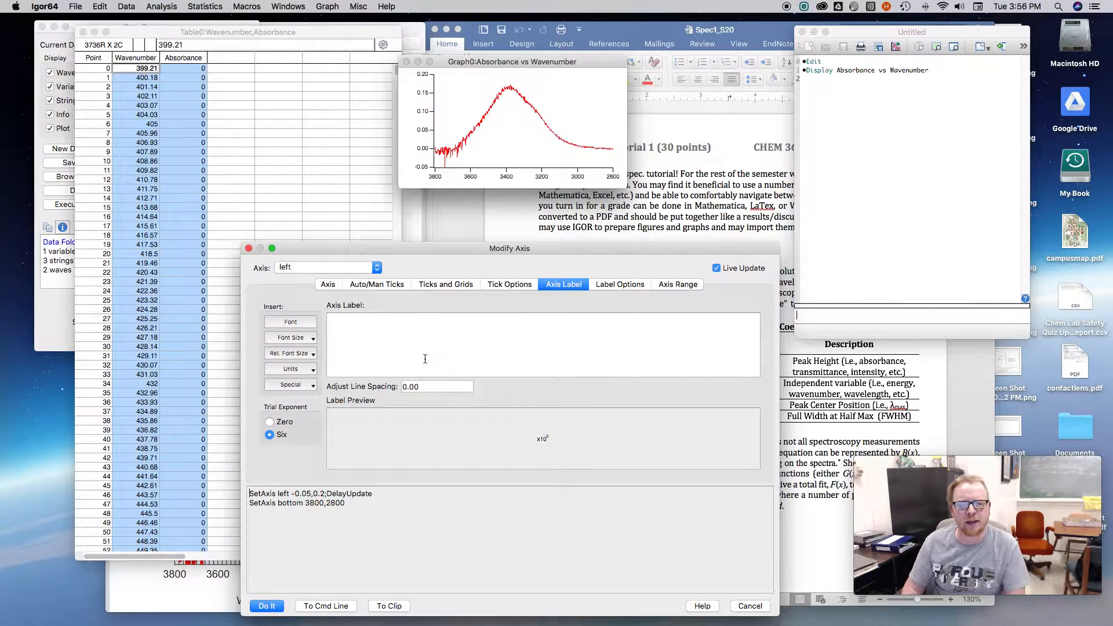
pyautogui.write('Absorbance')
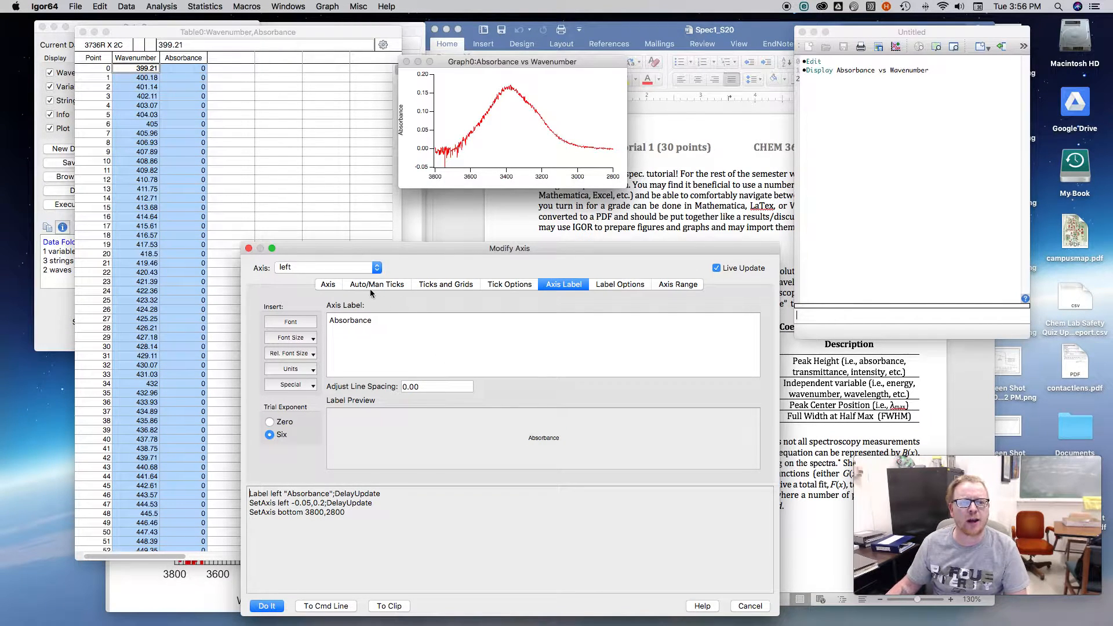
pyautogui.click(361, 264)
pyautogui.click(358, 277)
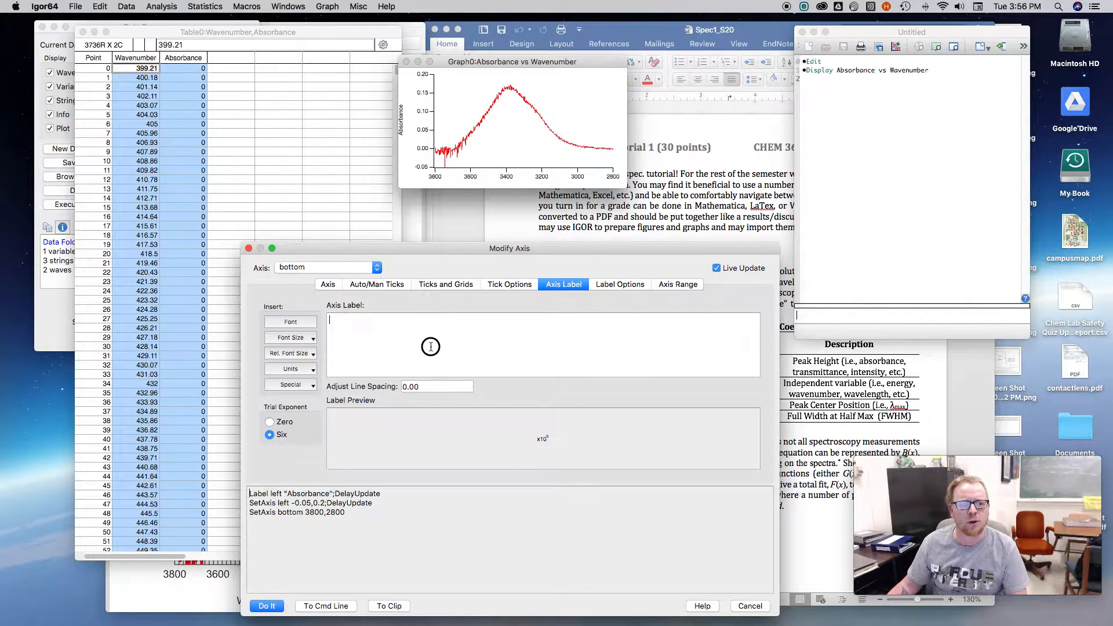
pyautogui.write('wavenumber')
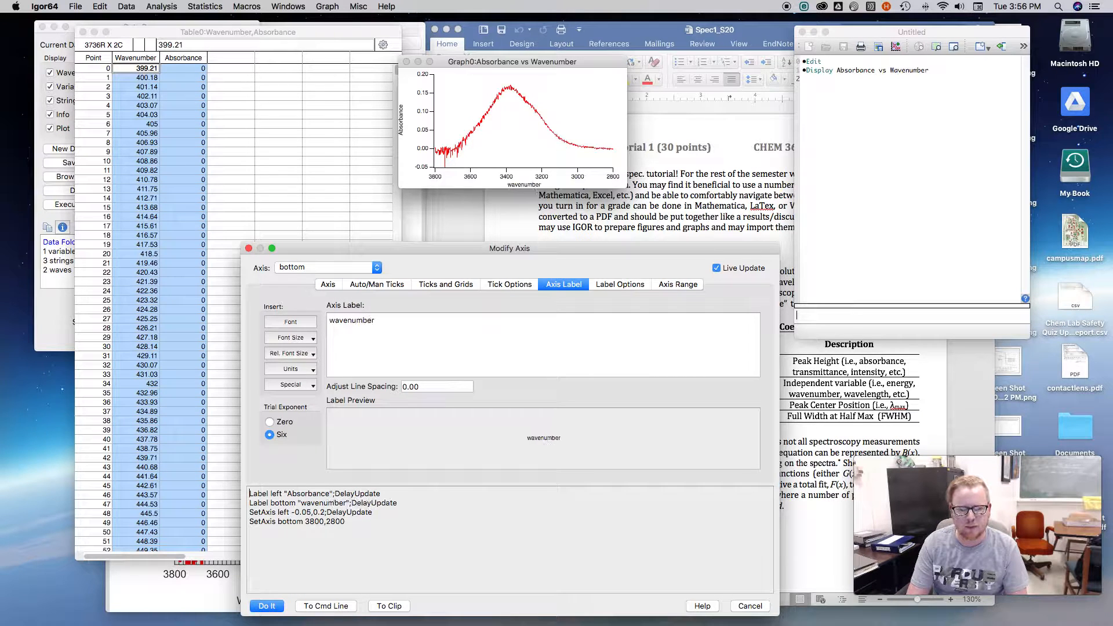
pyautogui.write(' (cm\\S')
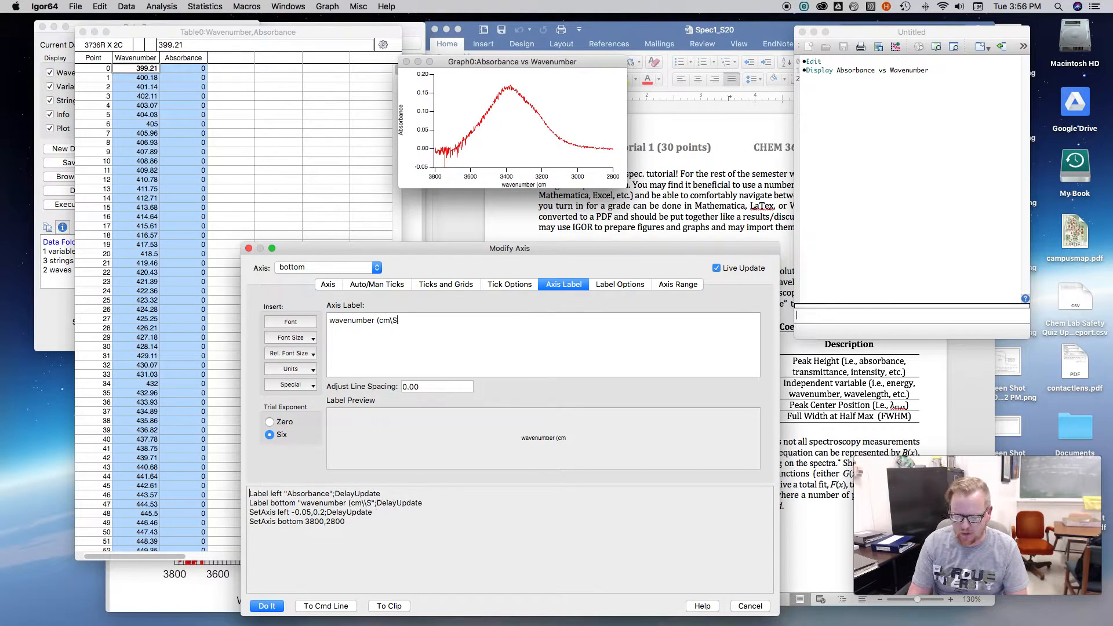
pyautogui.write('-1\\M)')
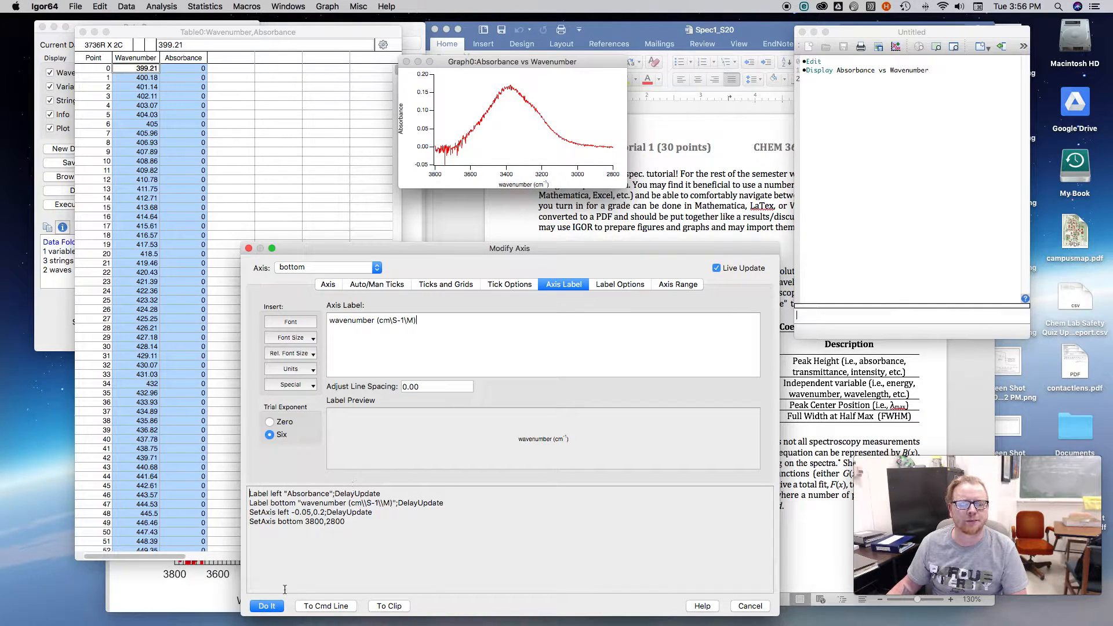
pyautogui.click(267, 606)
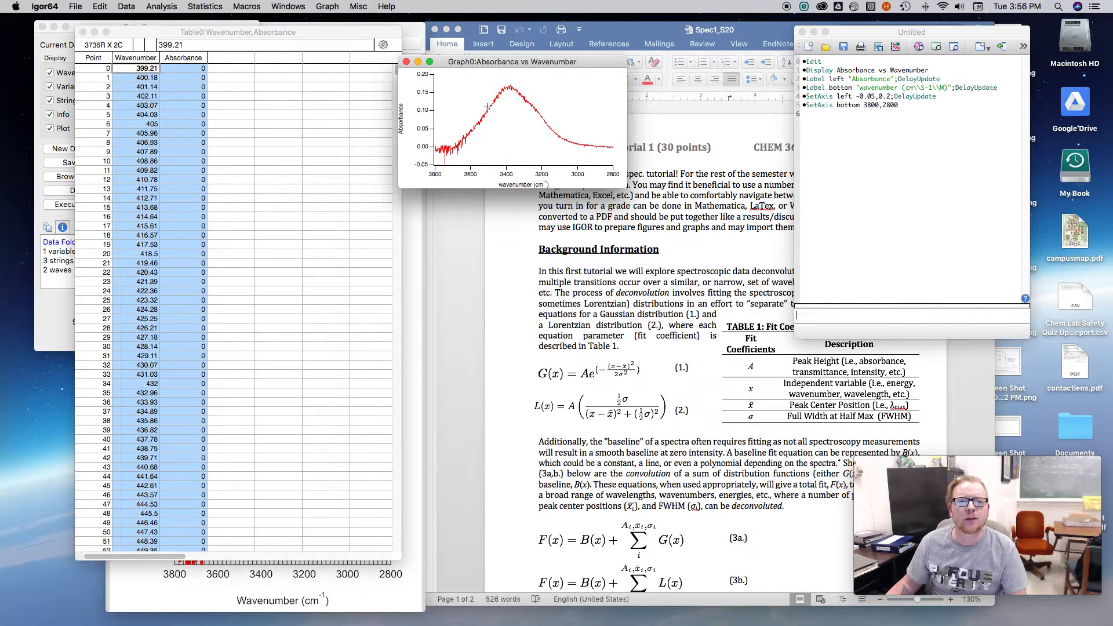
# Enlarge the Absorbance vs Wavenumber graph window and place it over the data table, clear of the tutorial document.
pyautogui.moveTo(503, 61); pyautogui.dragTo(379, 52)
pyautogui.moveTo(501, 177); pyautogui.dragTo(566, 356)
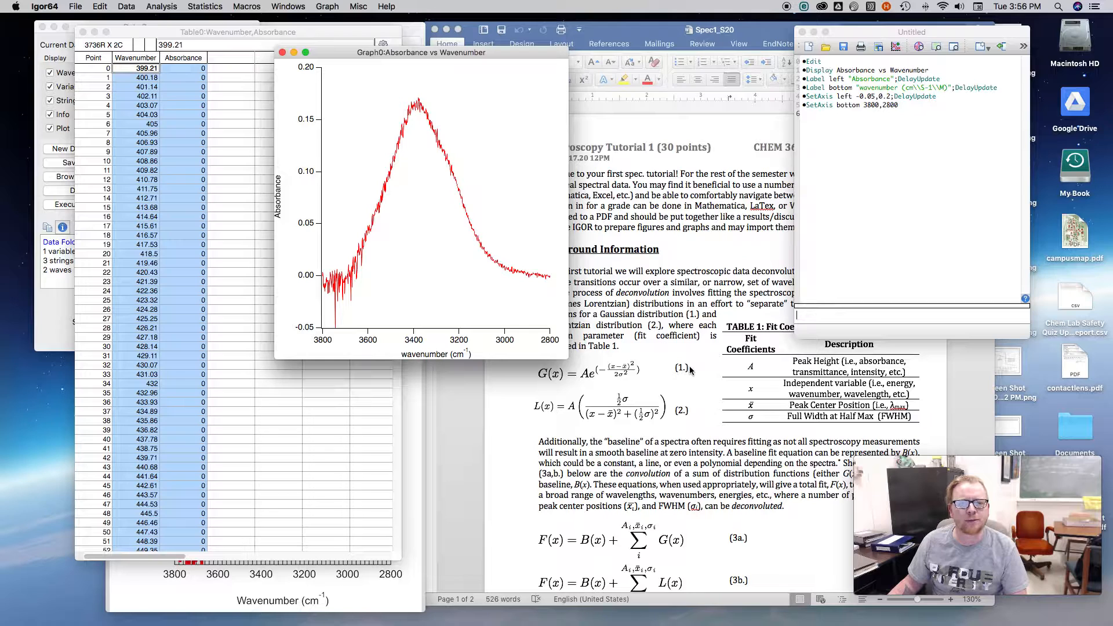
pyautogui.moveTo(511, 52); pyautogui.dragTo(374, 58)
# Switch to the Spec1_S20 document in Word and examine the total fit equations in the Background Information section.
pyautogui.click(702, 272)
pyautogui.scroll(-3, 702, 267)
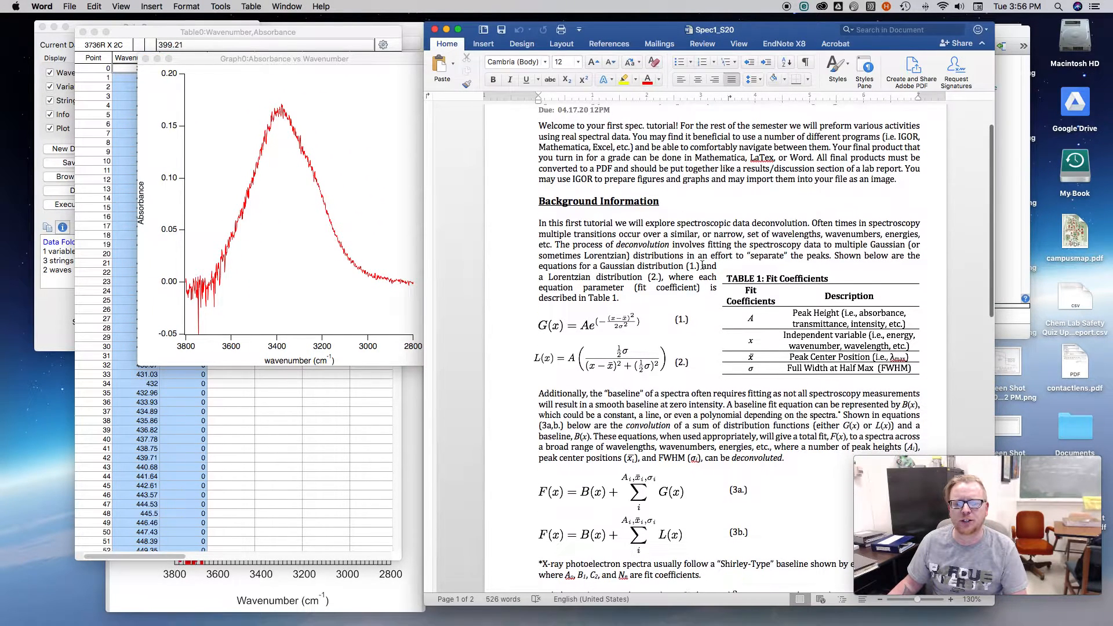
pyautogui.scroll(-3, 702, 265)
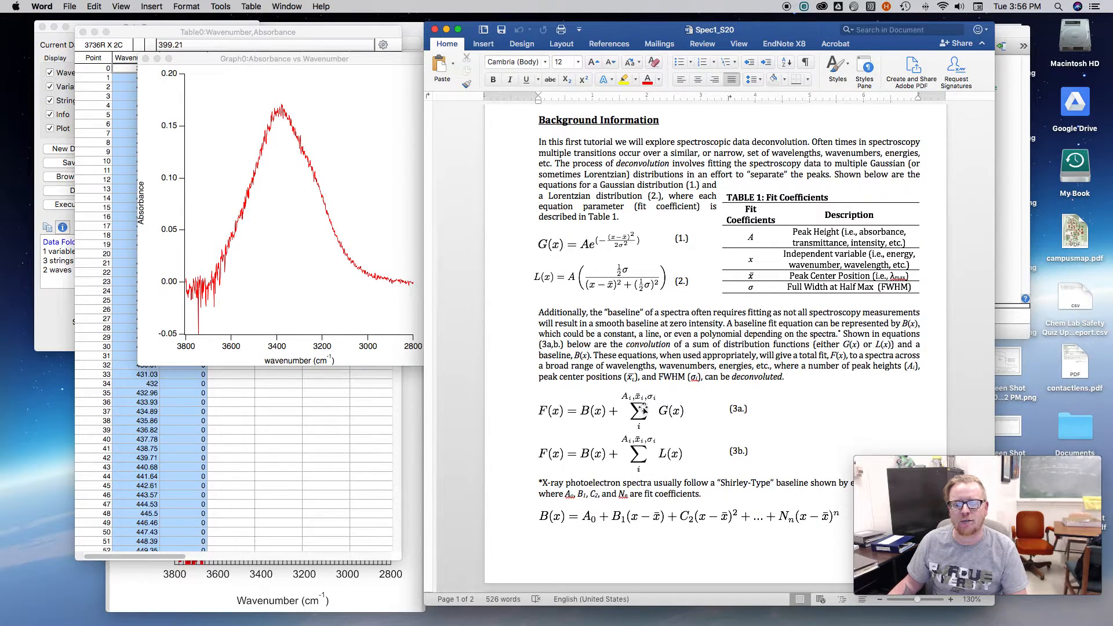
pyautogui.click(642, 413)
pyautogui.click(710, 376)
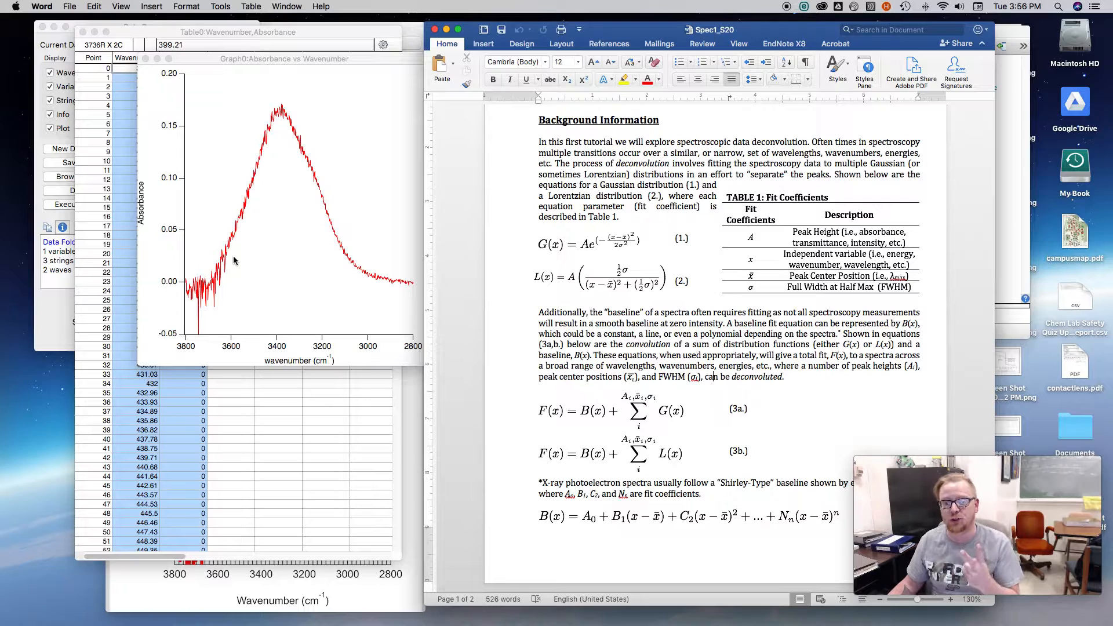
pyautogui.click(585, 409)
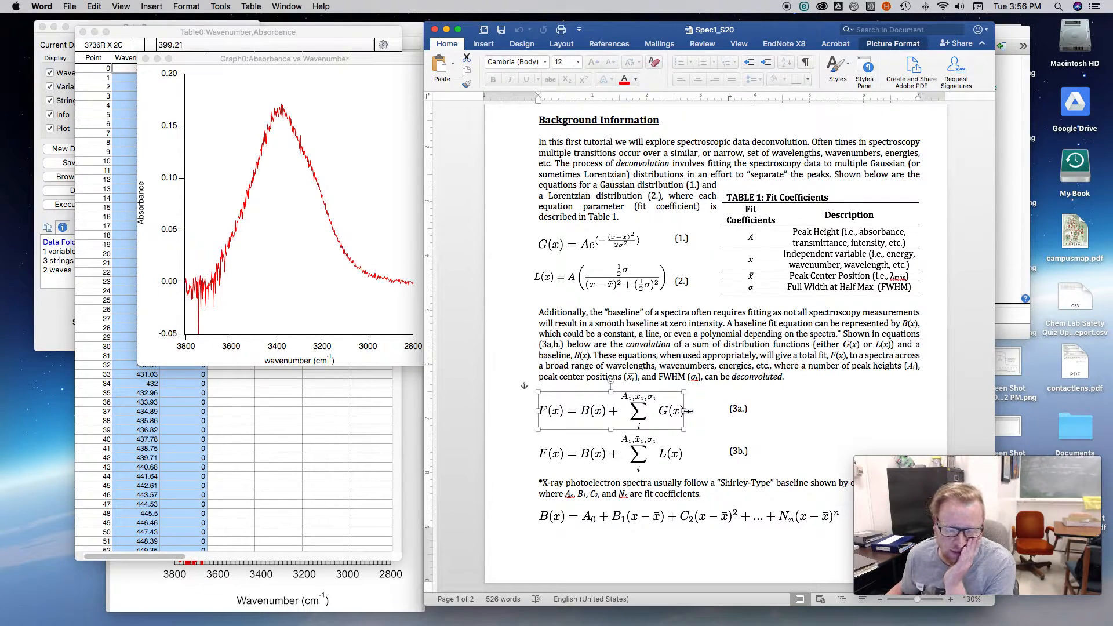
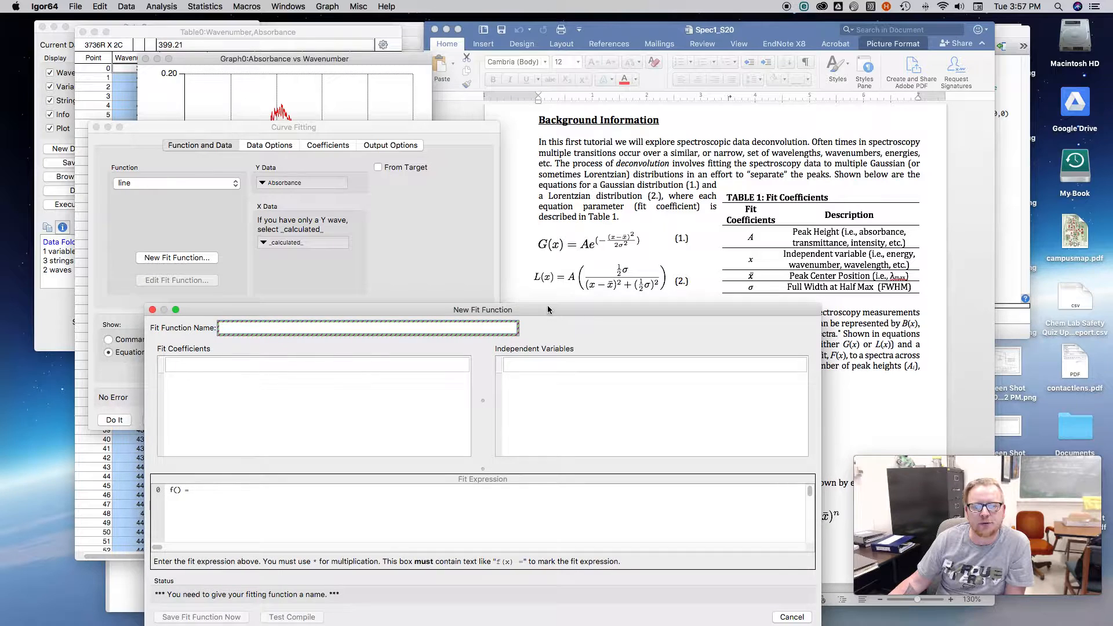
# Name the new fit function total_fit and enter x as its independent variable.
pyautogui.moveTo(548, 314); pyautogui.dragTo(553, 338)
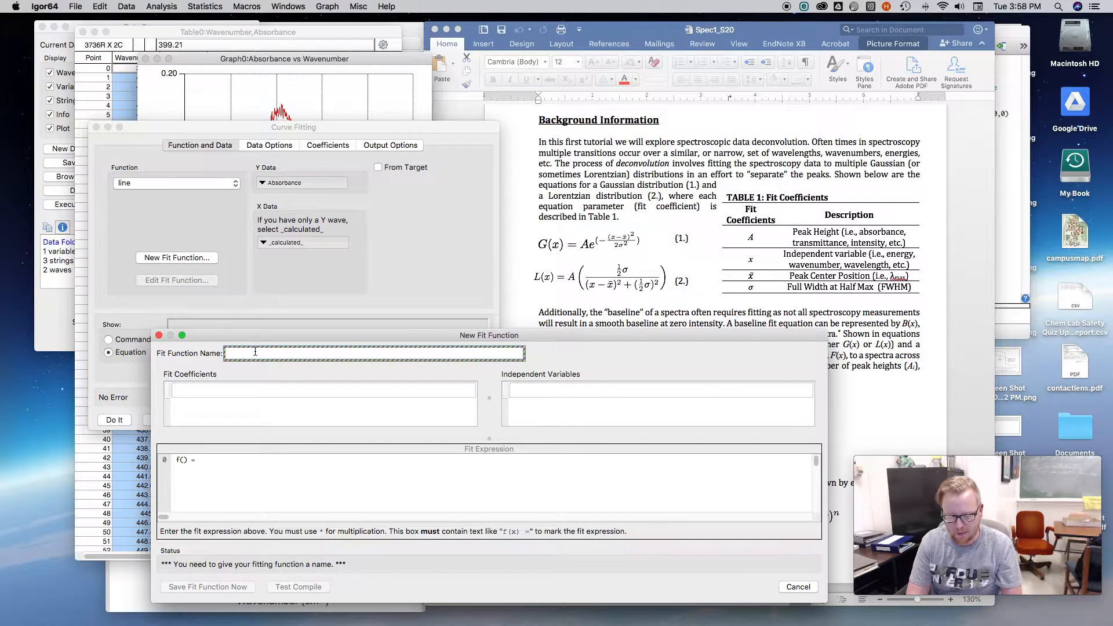
pyautogui.write('total fit')
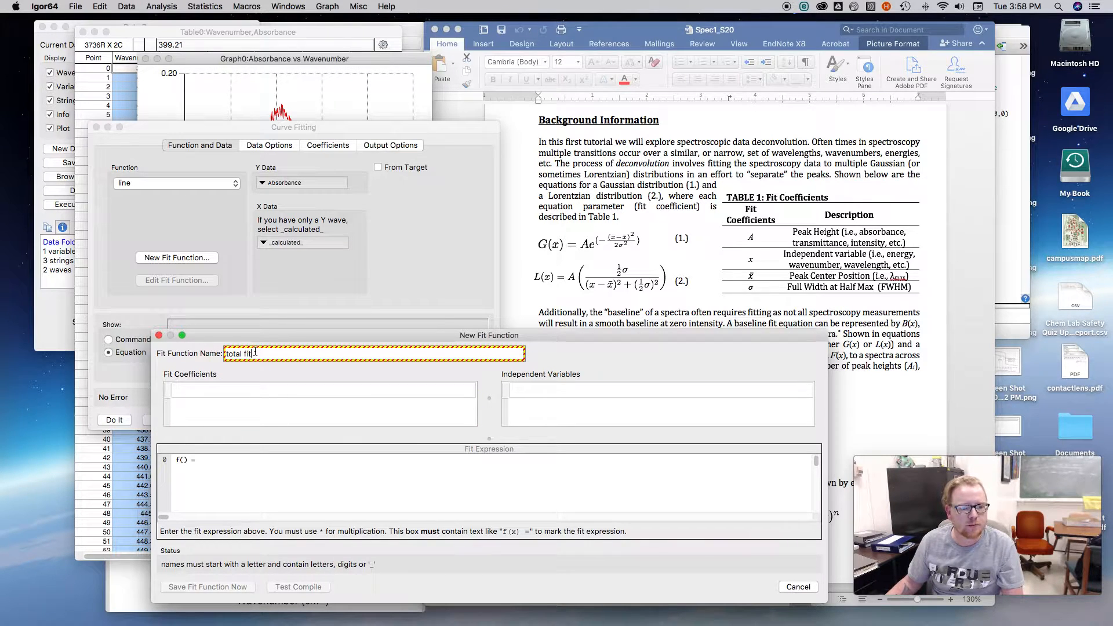
pyautogui.tripleClick(255, 352)
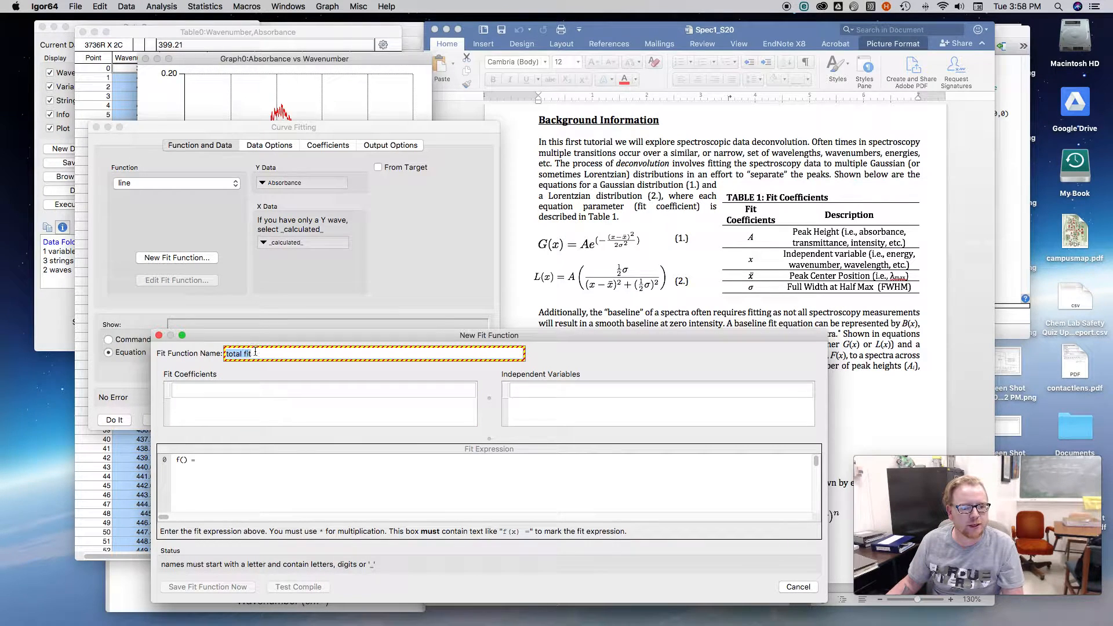
pyautogui.write('total_')
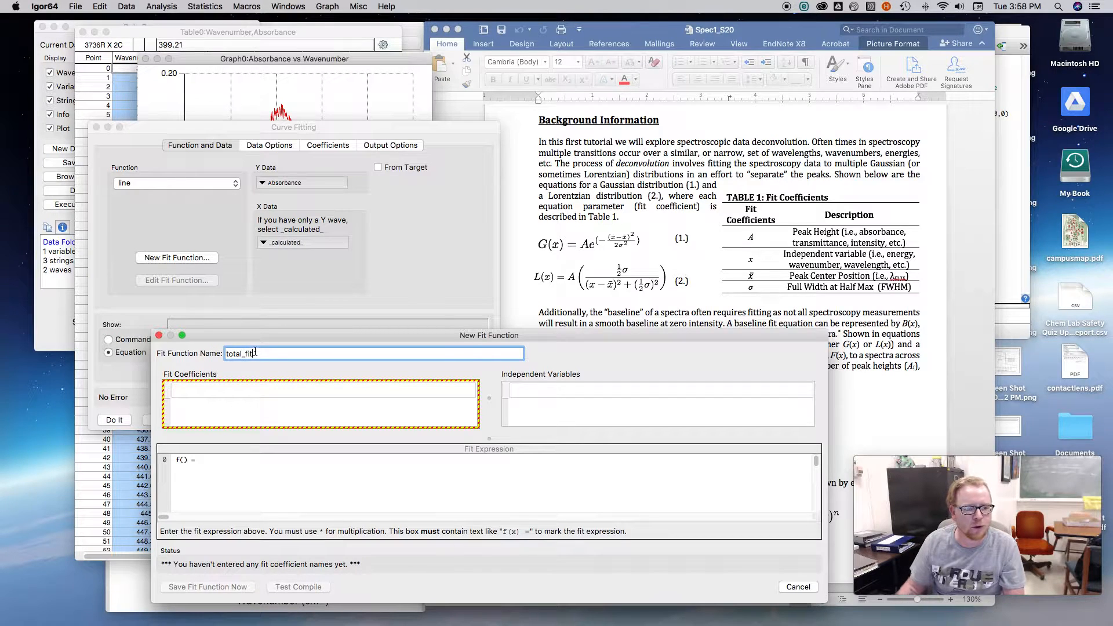
pyautogui.click(168, 418)
pyautogui.click(561, 394)
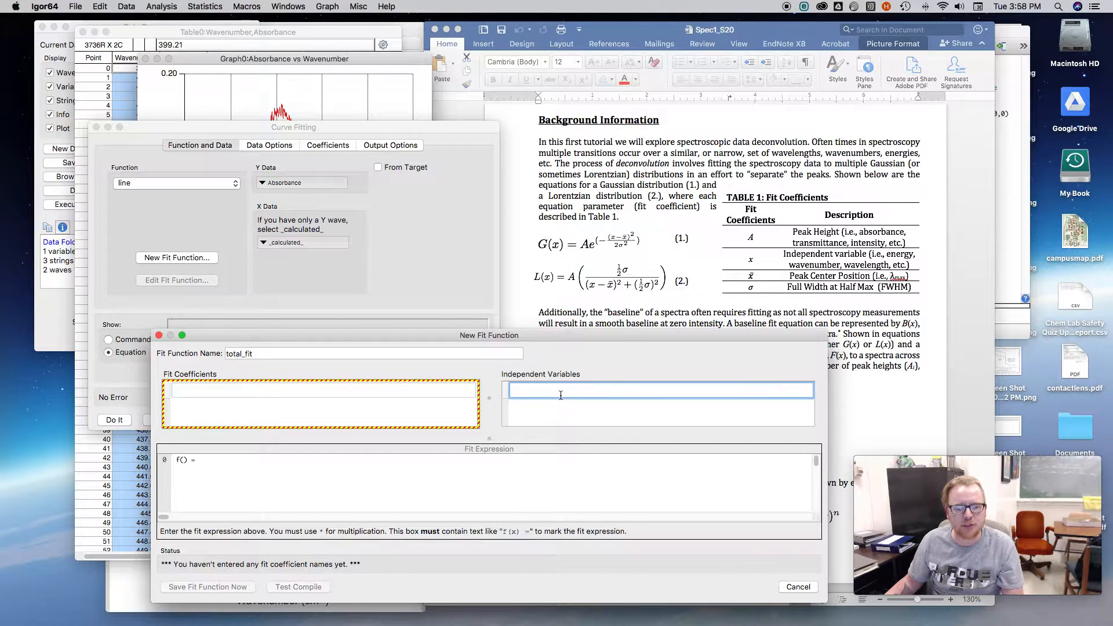
pyautogui.write('x')
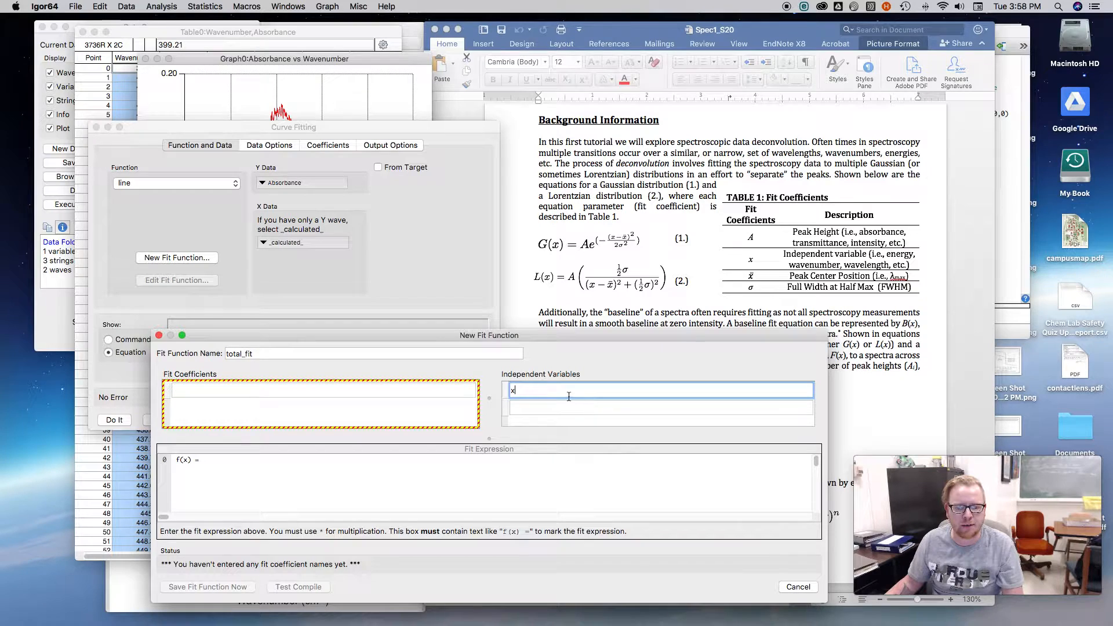
# Enter A1 and x1 as the first two fit coefficients of total_fit.
pyautogui.click(190, 390)
pyautogui.click(204, 464)
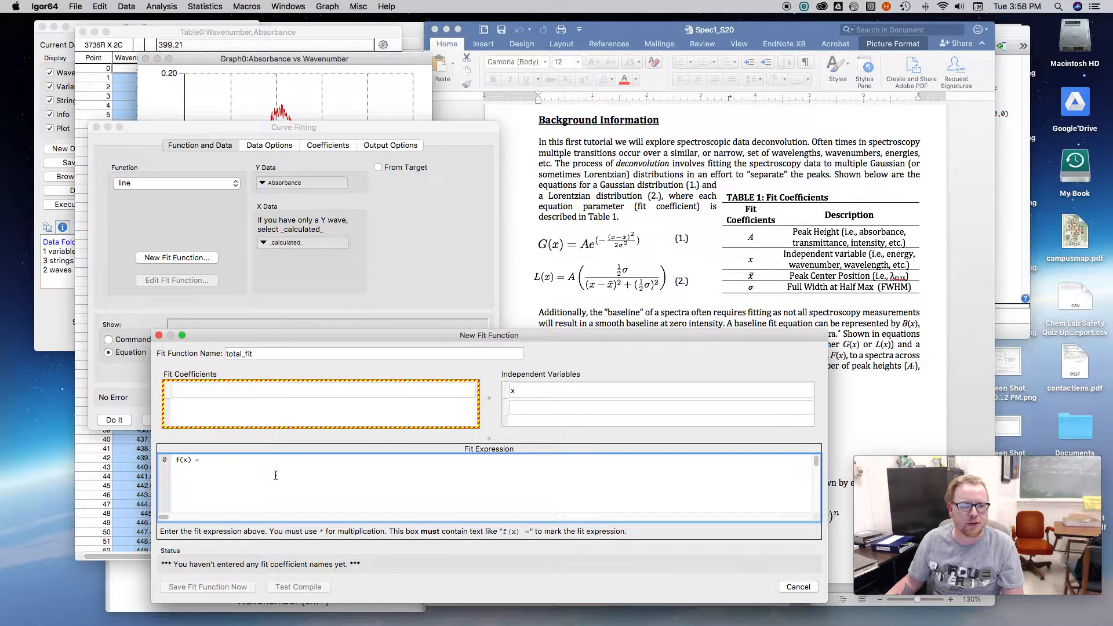
pyautogui.click(205, 391)
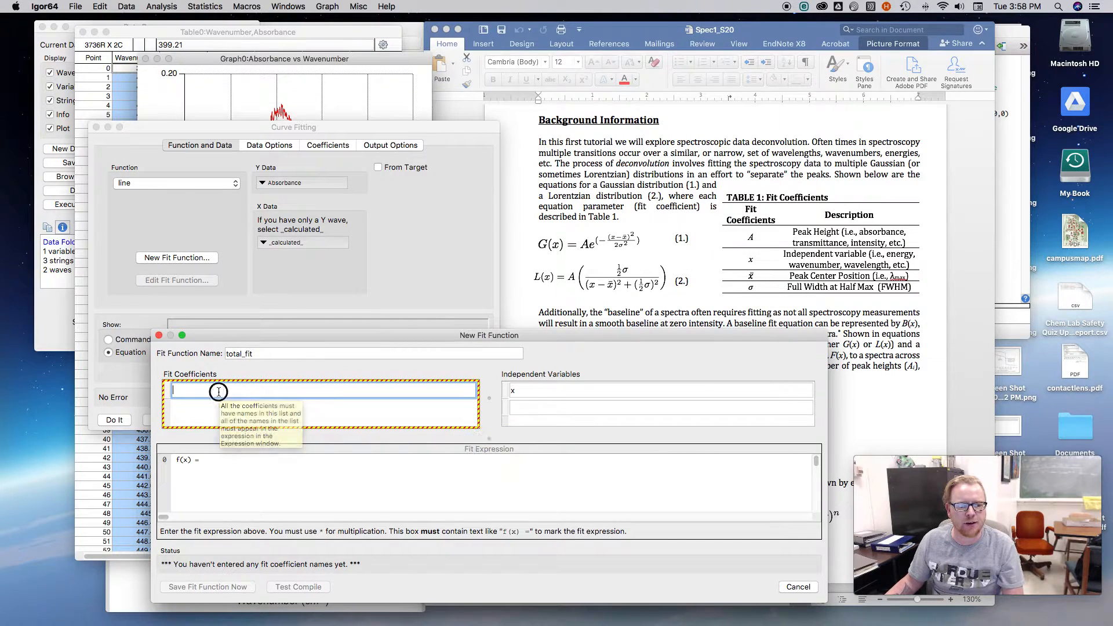
pyautogui.write('A')
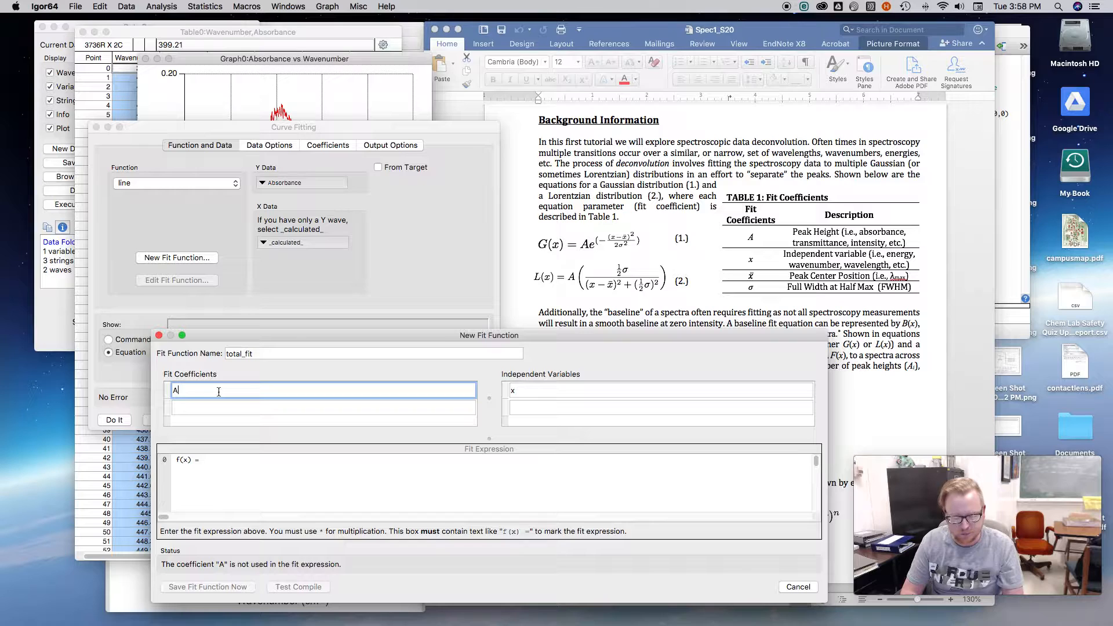
pyautogui.press('Return')
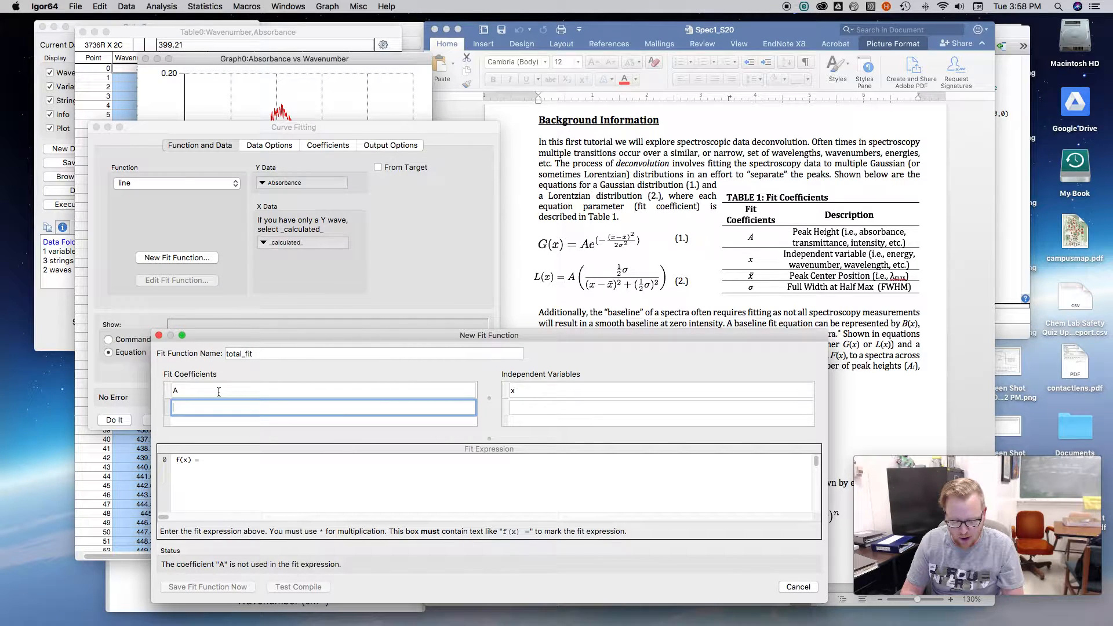
pyautogui.write('x')
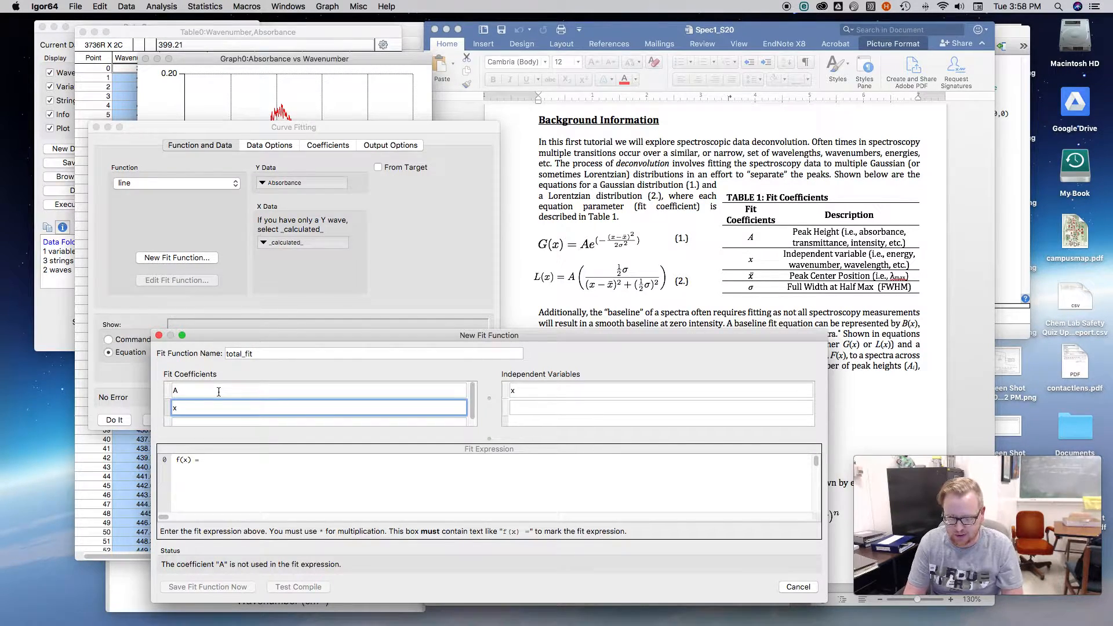
pyautogui.write('1')
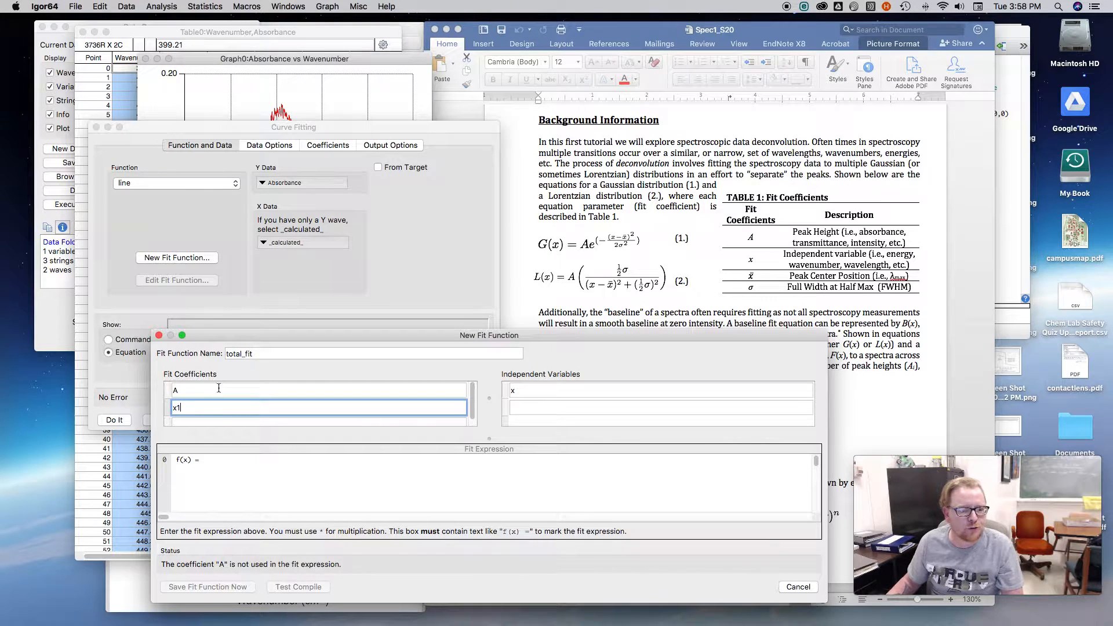
pyautogui.click(219, 388)
pyautogui.write('1')
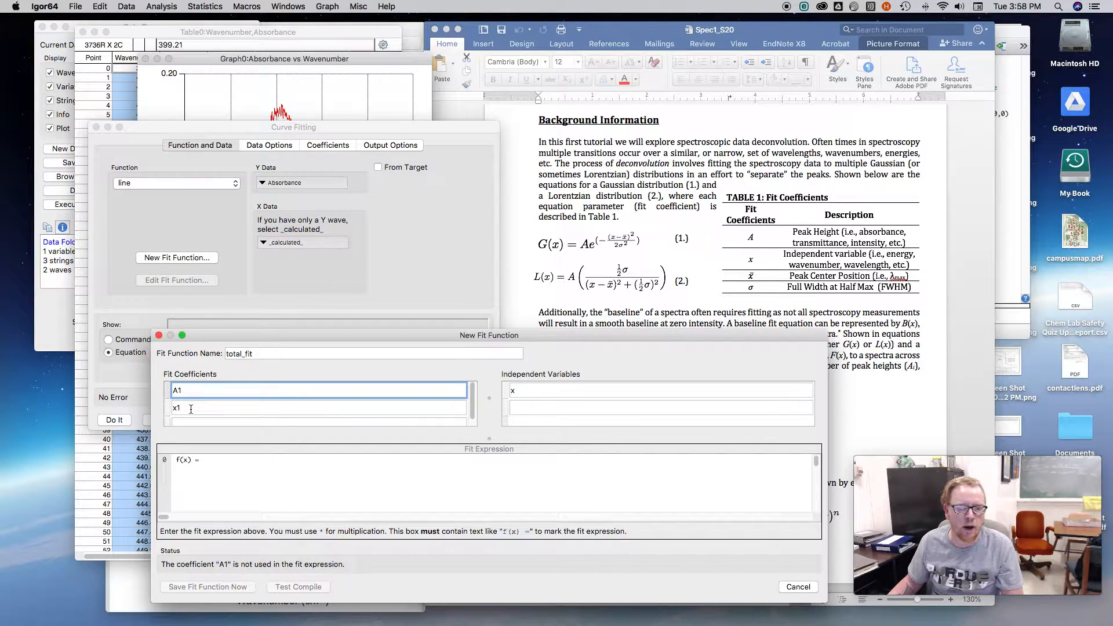
# Add s1 as the third fit coefficient, for the peak width.
pyautogui.click(191, 408)
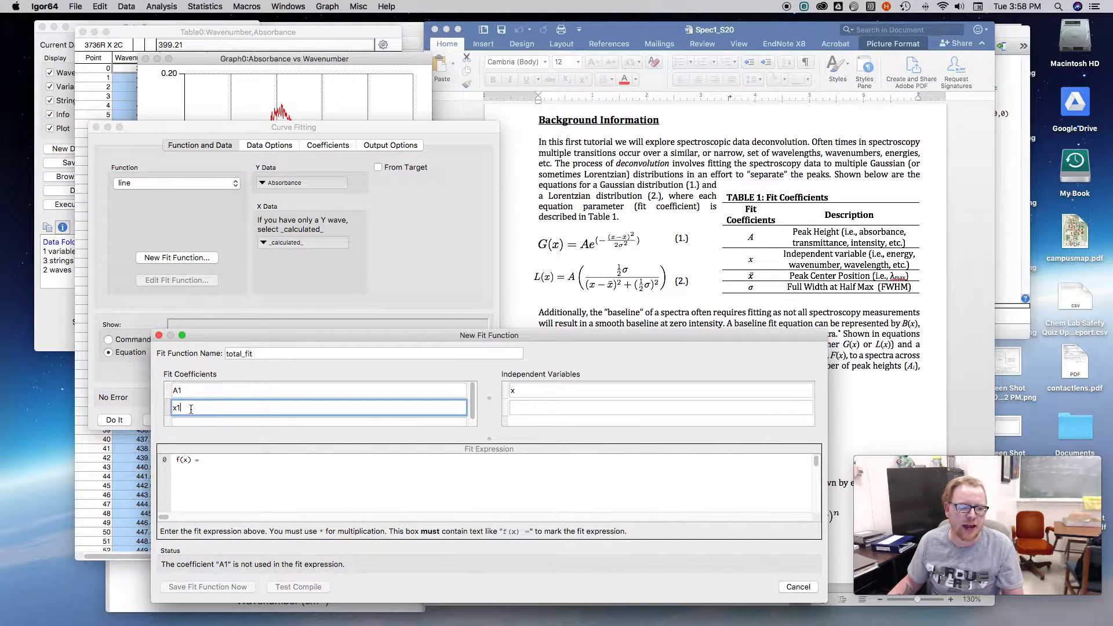
pyautogui.click(231, 421)
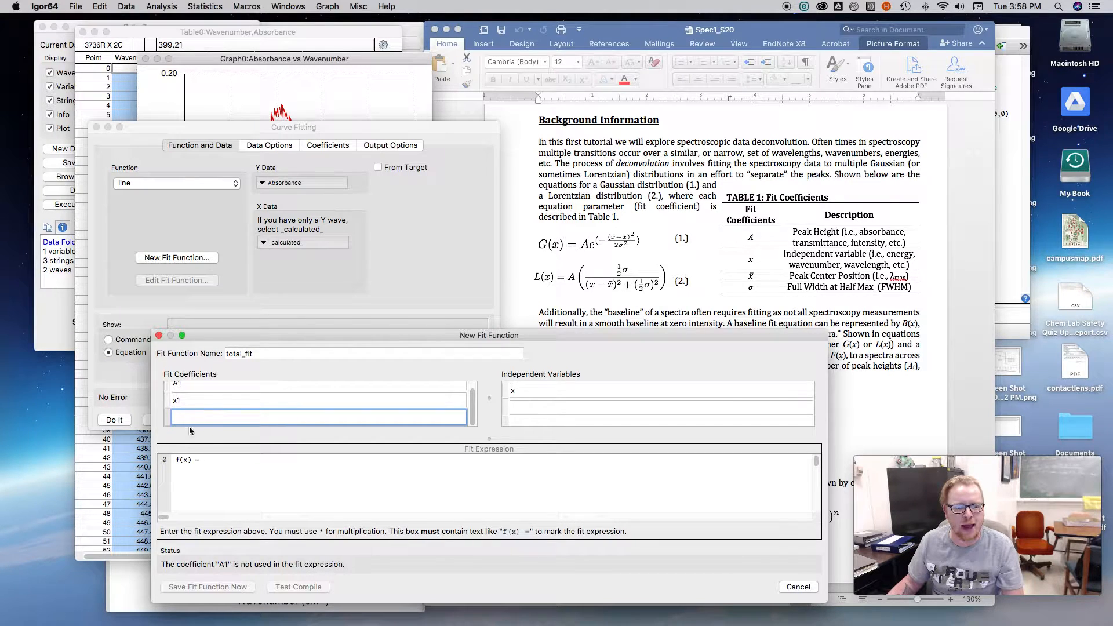
pyautogui.write('s1')
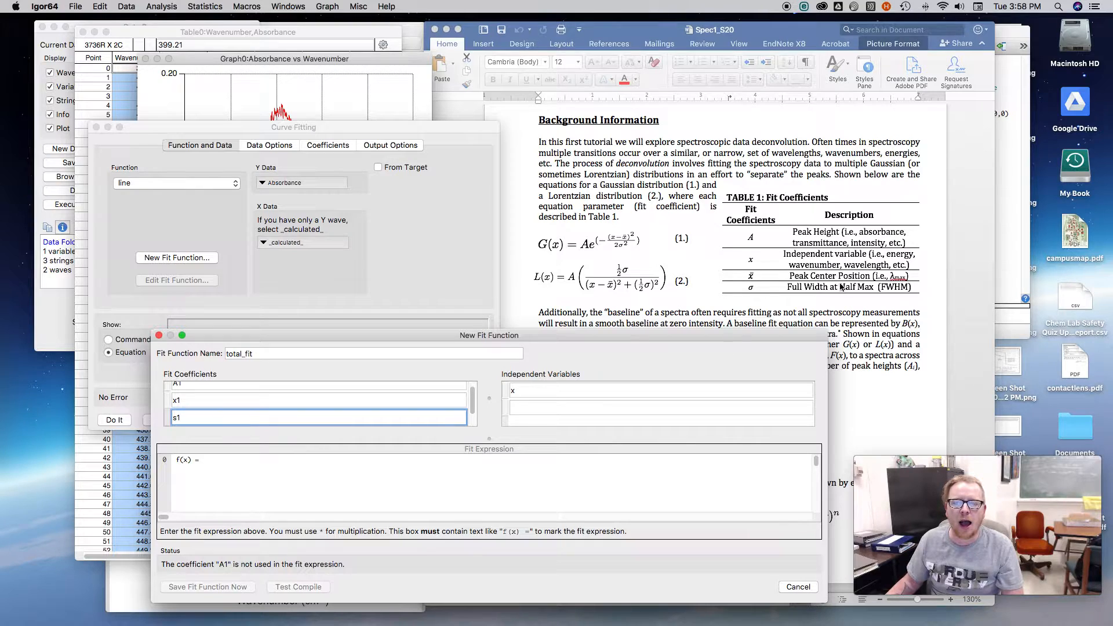
pyautogui.press('Tab')
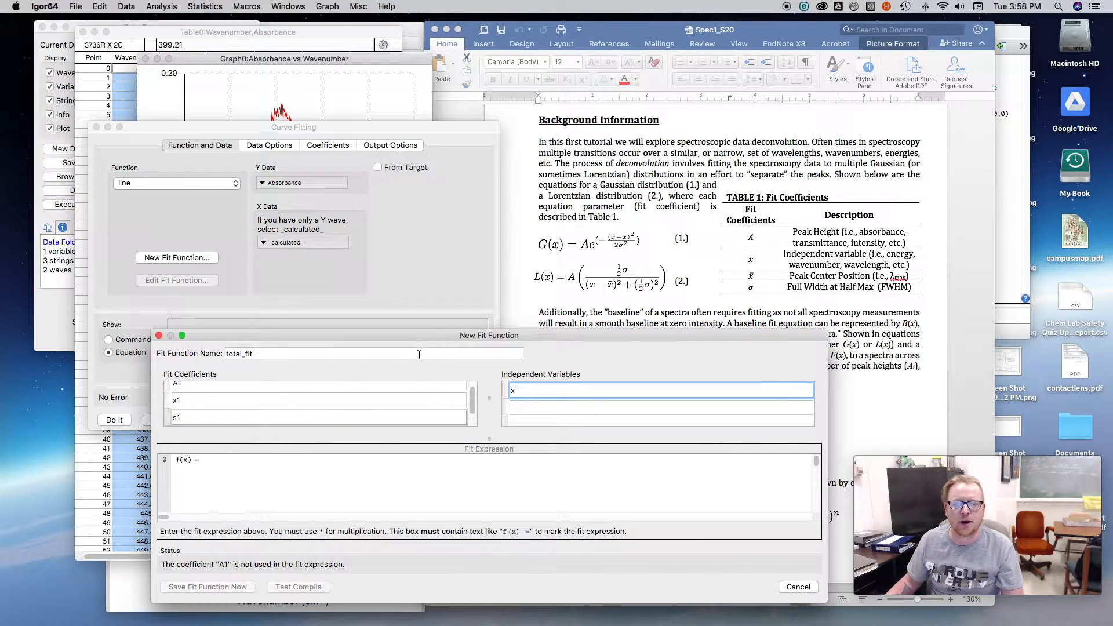
pyautogui.scroll(-2, 222, 403)
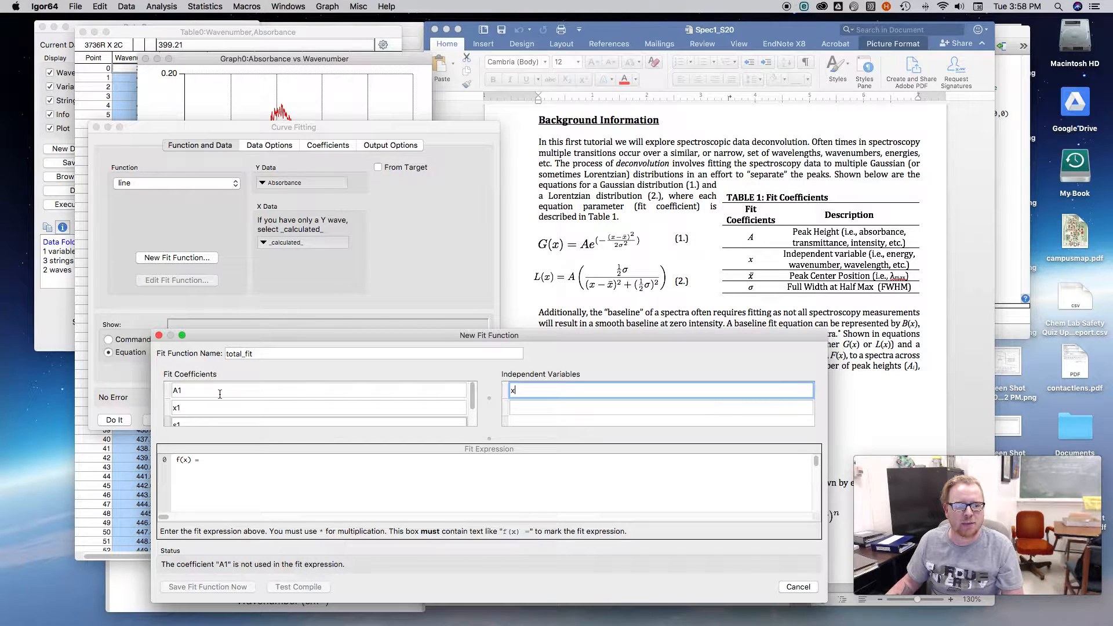
# Begin the fit expression with the peak height and Gaussian numerator, f(x) = A1*Exp(-(x-x1)^2.
pyautogui.click(216, 461)
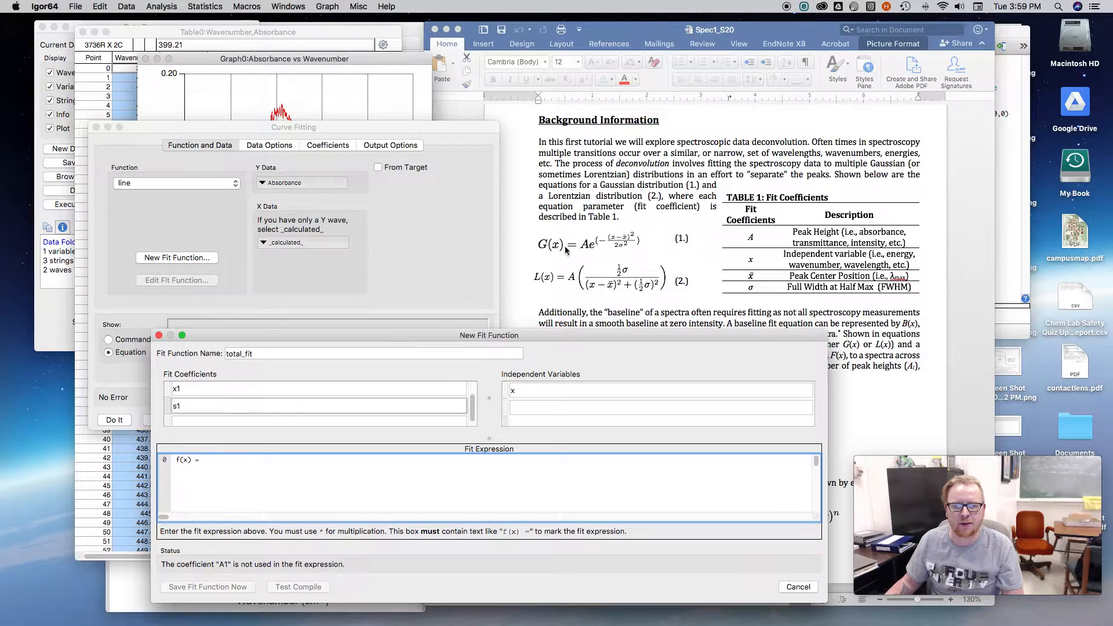
pyautogui.write('A')
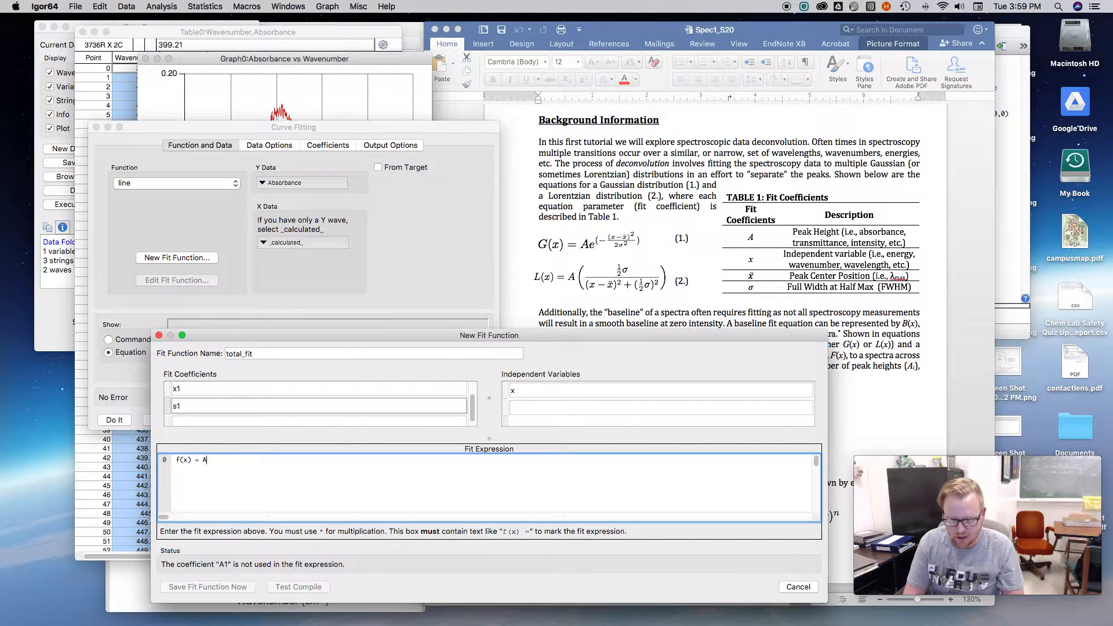
pyautogui.write('1*')
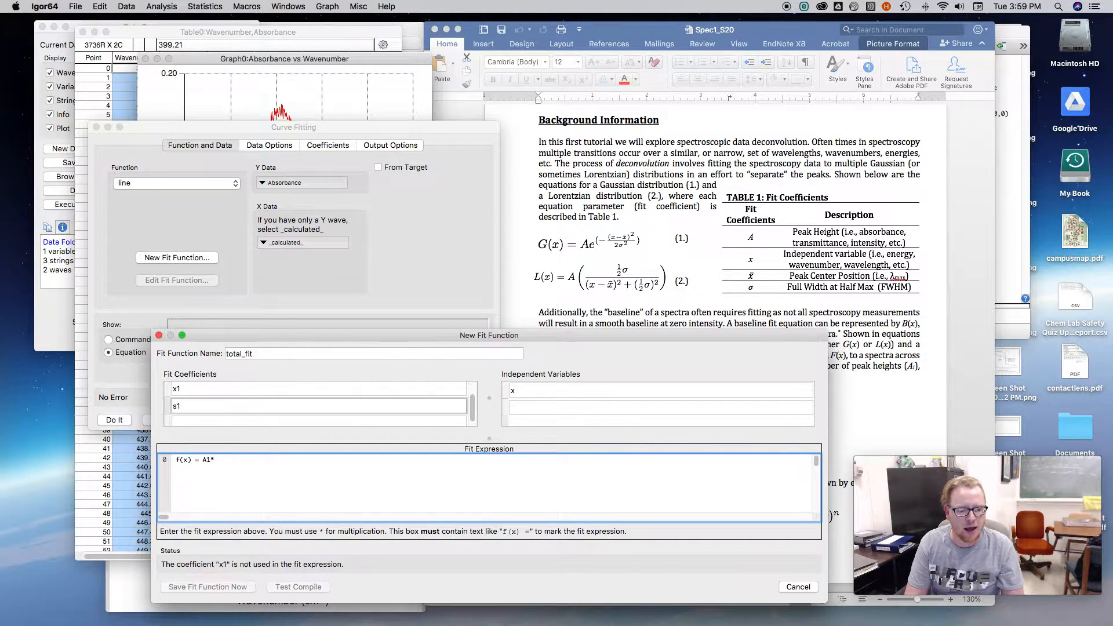
pyautogui.write('Ex')
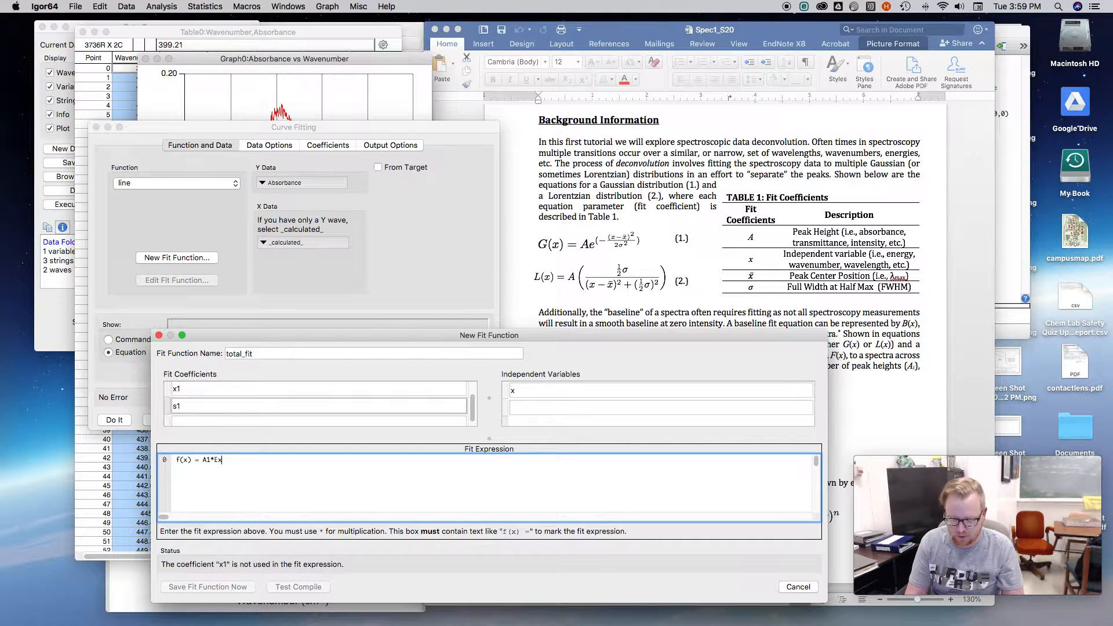
pyautogui.write('[p')
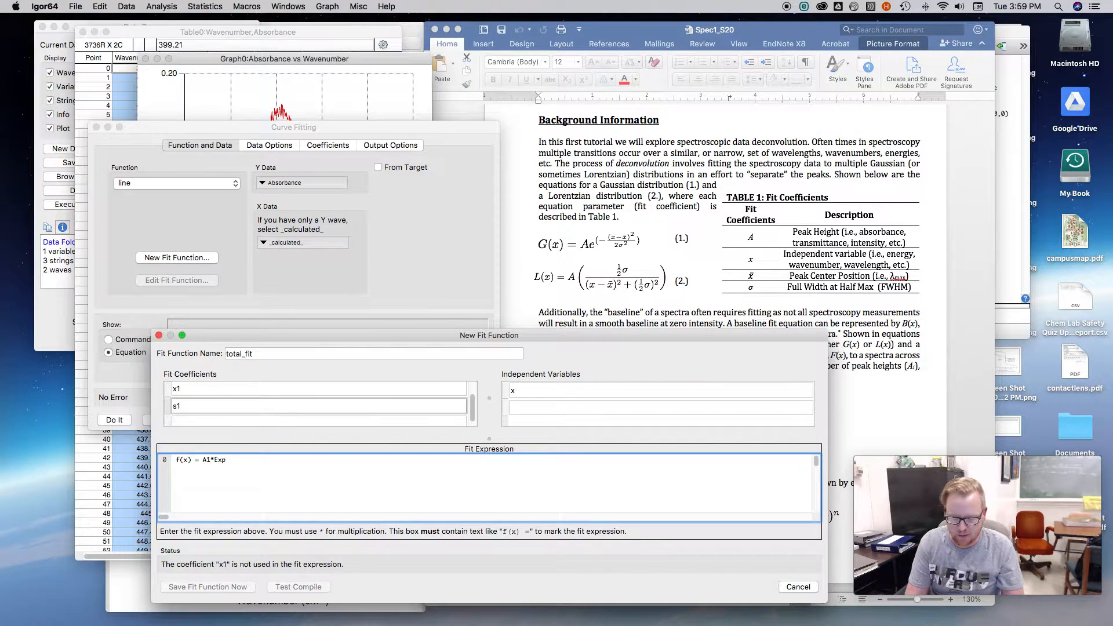
pyautogui.write('(-(x-x')
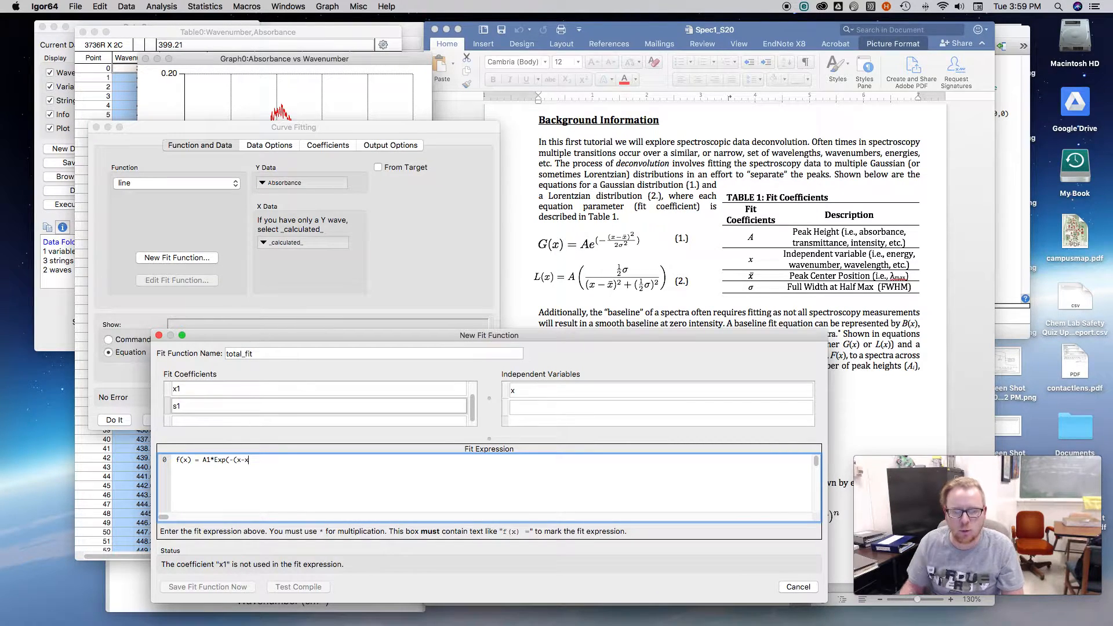
pyautogui.write('1')
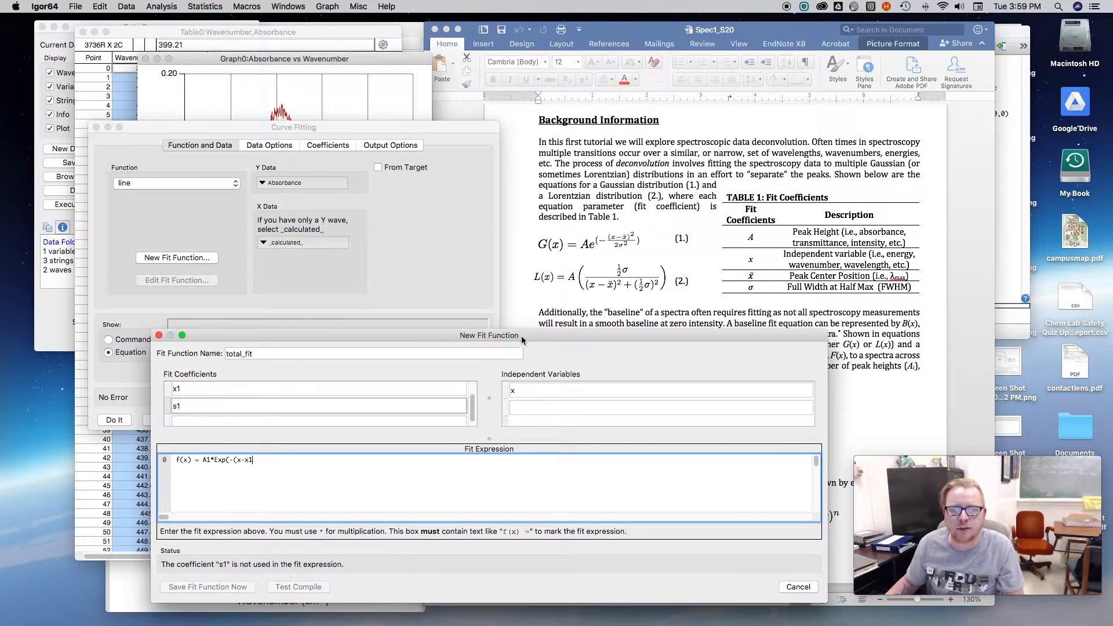
pyautogui.click(624, 240)
pyautogui.click(267, 462)
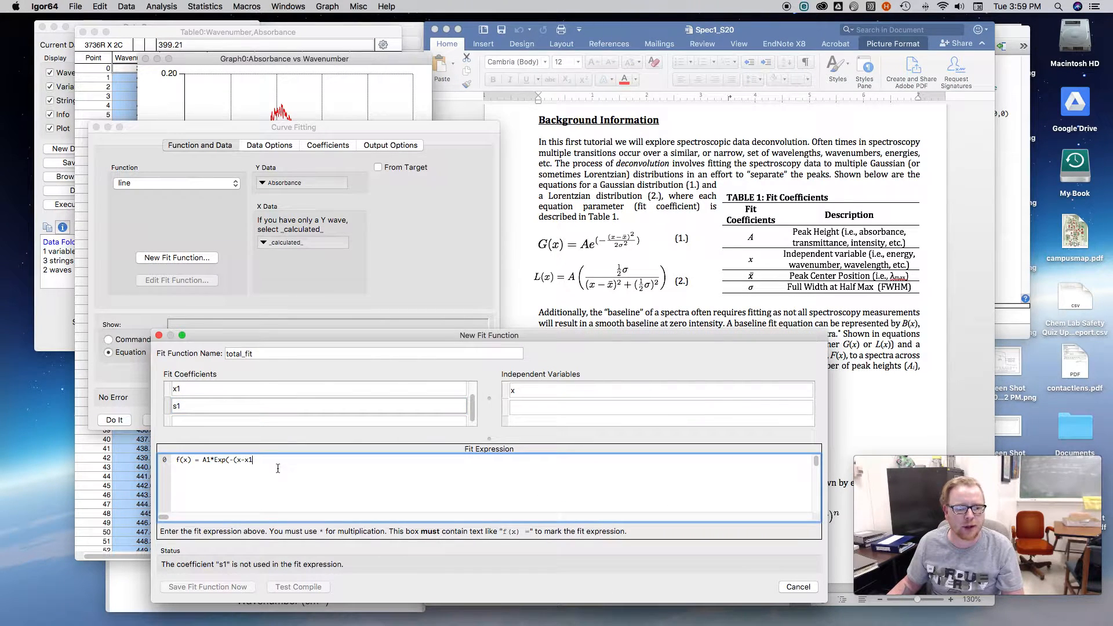
pyautogui.write(')^2')
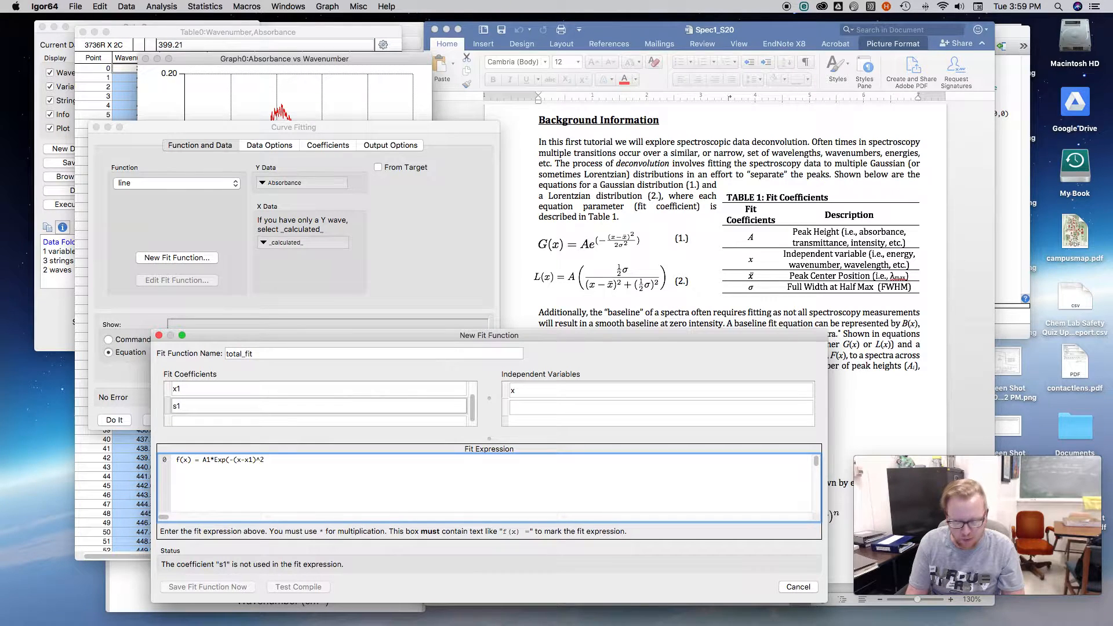
# Complete the Gaussian expression as f(x) = A1*Exp(-((x-x1)^2)/(2*s1^2)) and test whether the function compiles.
pyautogui.click(236, 460)
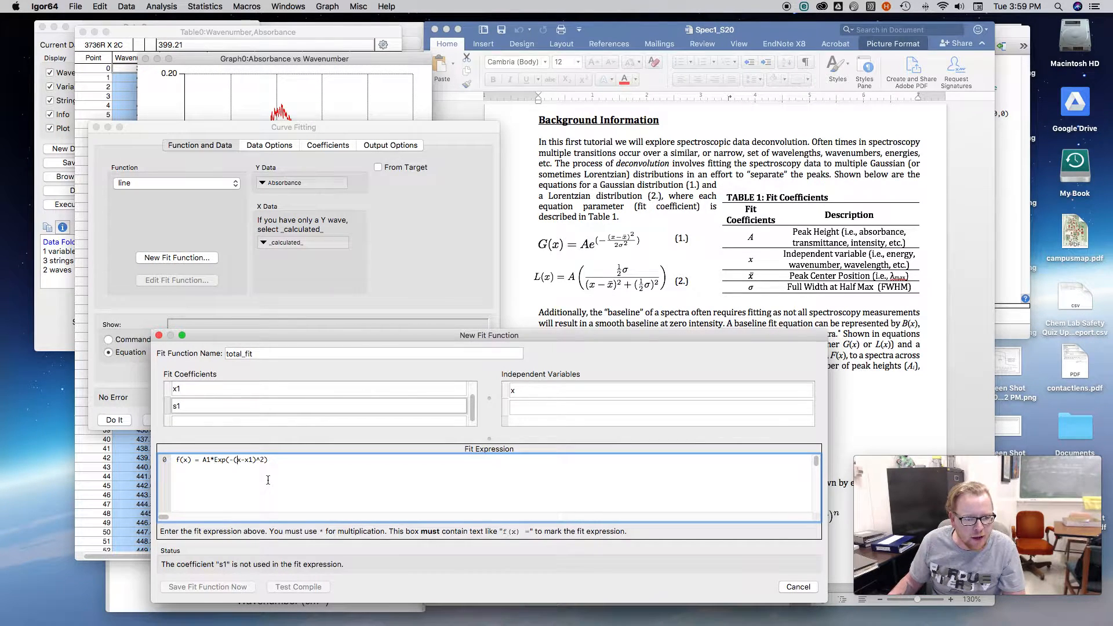
pyautogui.write('(')
pyautogui.click(377, 483)
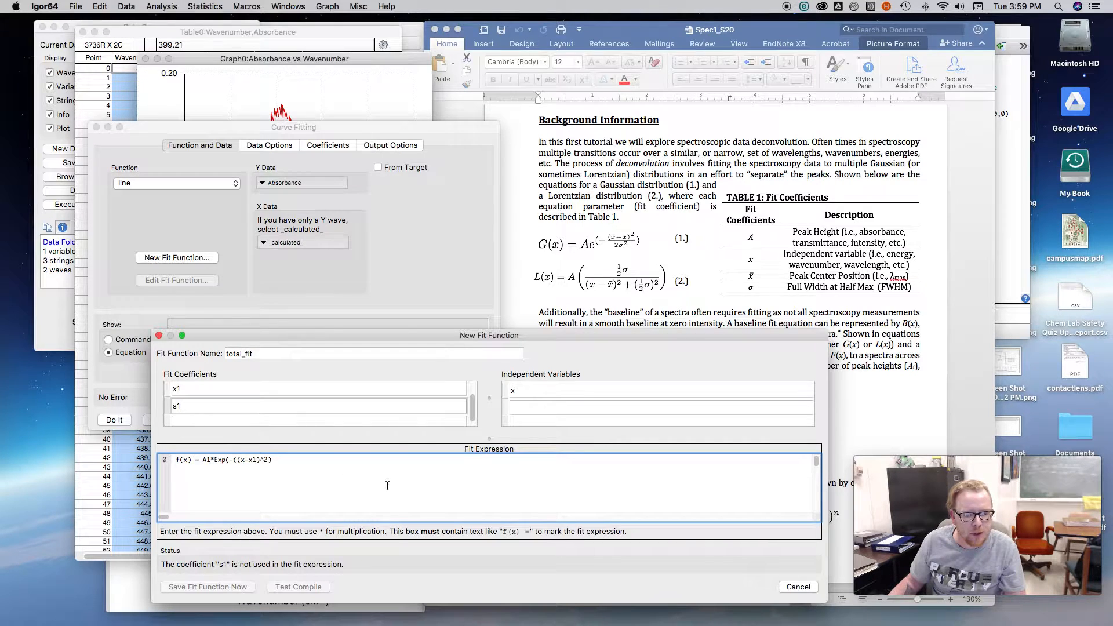
pyautogui.write('/(2*')
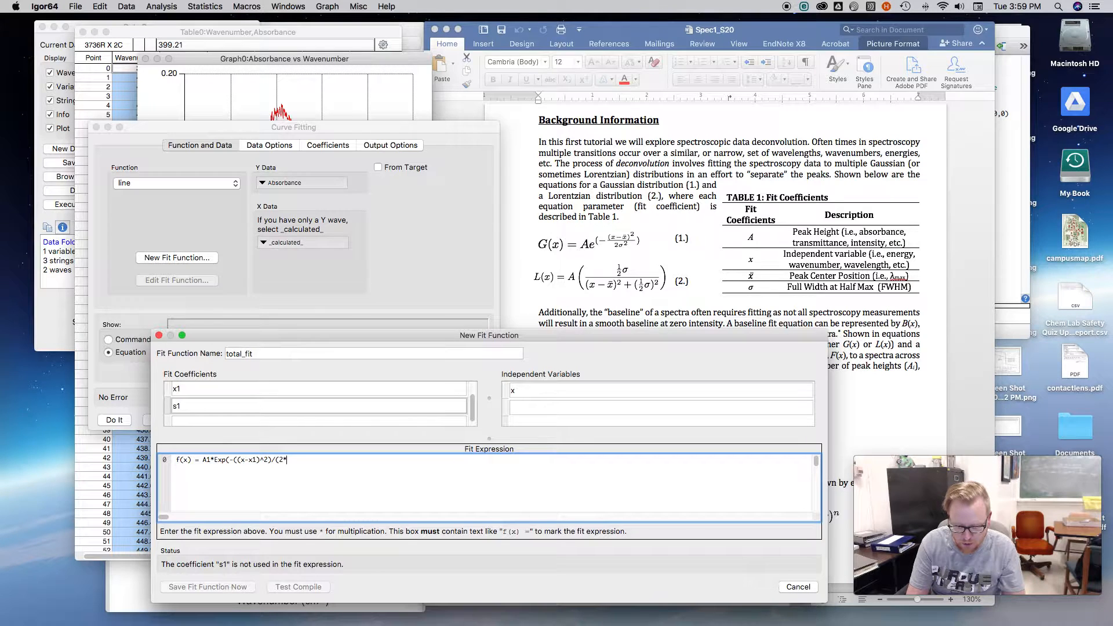
pyautogui.write('s1^2')
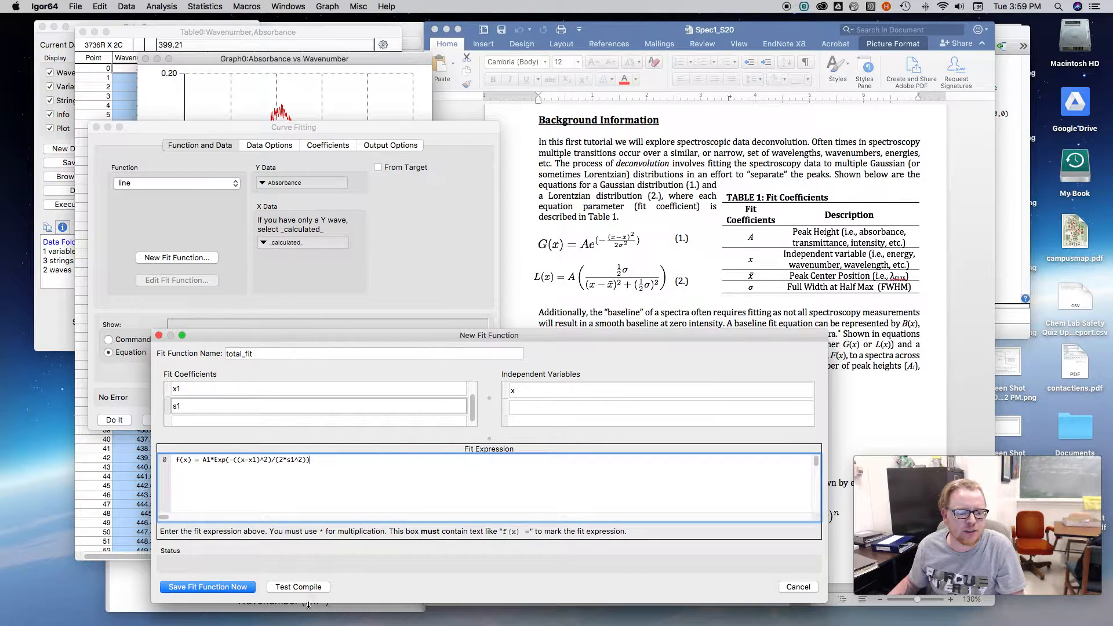
pyautogui.click(299, 587)
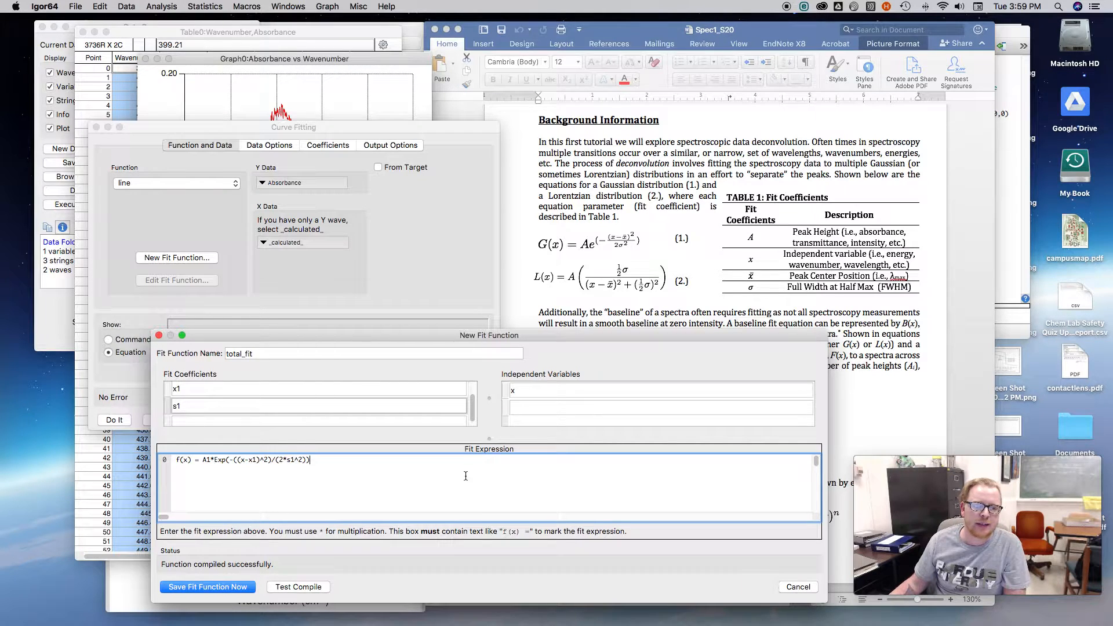
# Check the total-fit equation (3a) in the Word document, return to Igor and add A2 as the fourth fit coefficient.
pyautogui.scroll(1, 297, 412)
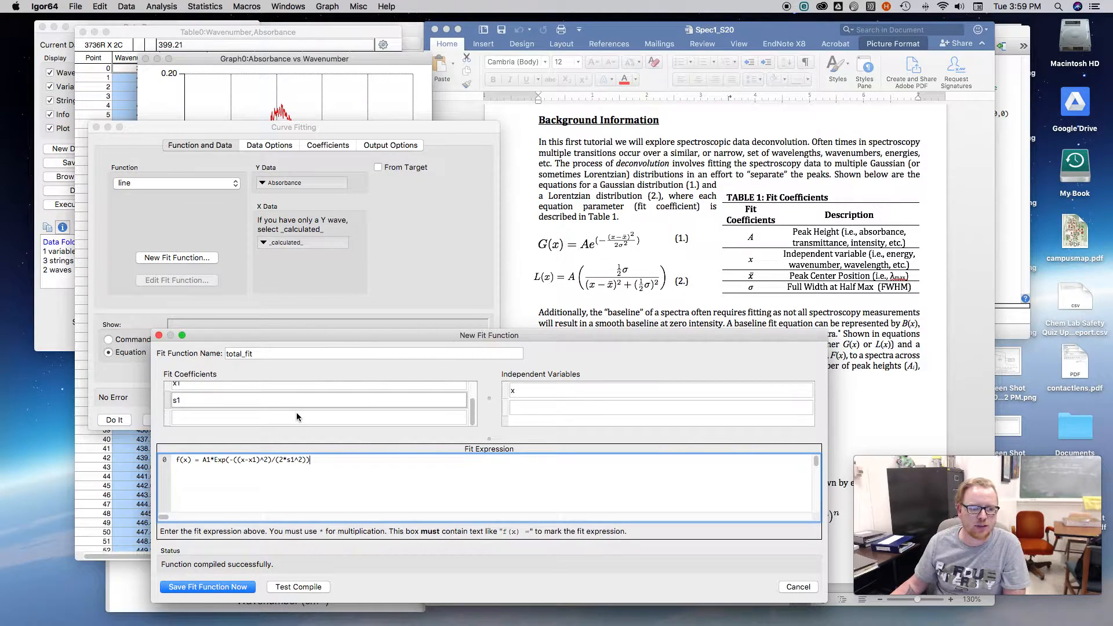
pyautogui.scroll(-1, 297, 412)
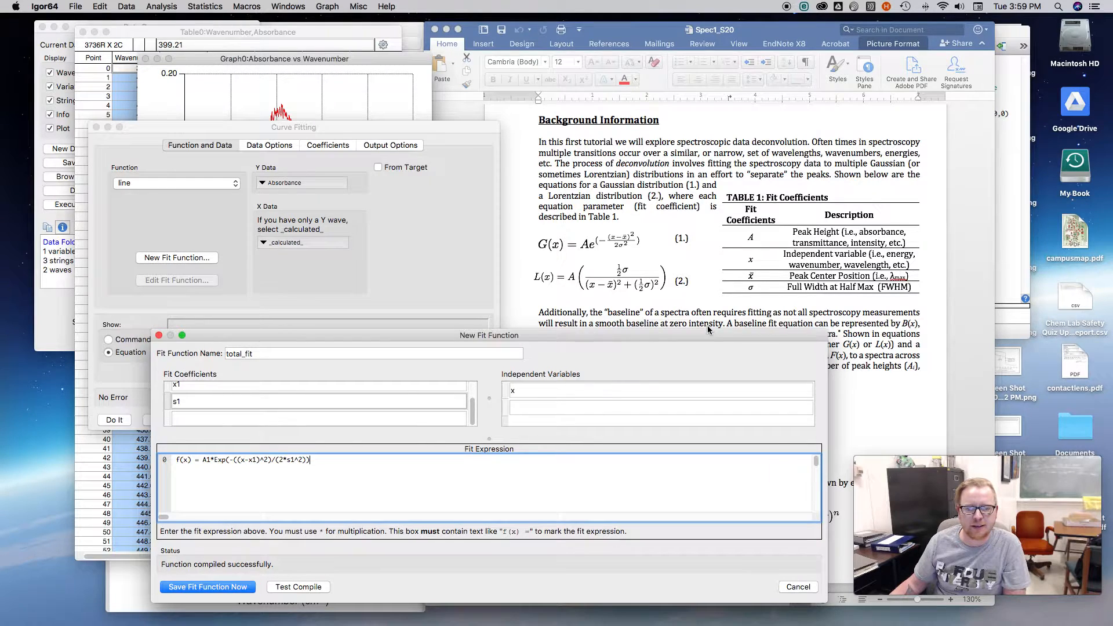
pyautogui.click(879, 370)
pyautogui.click(640, 413)
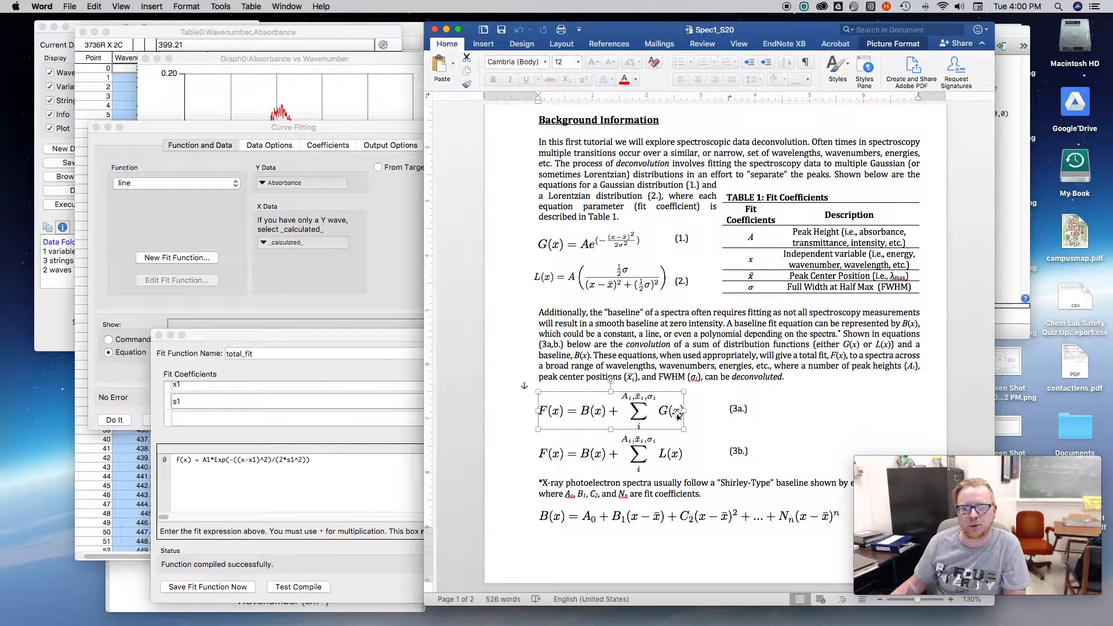
pyautogui.click(336, 463)
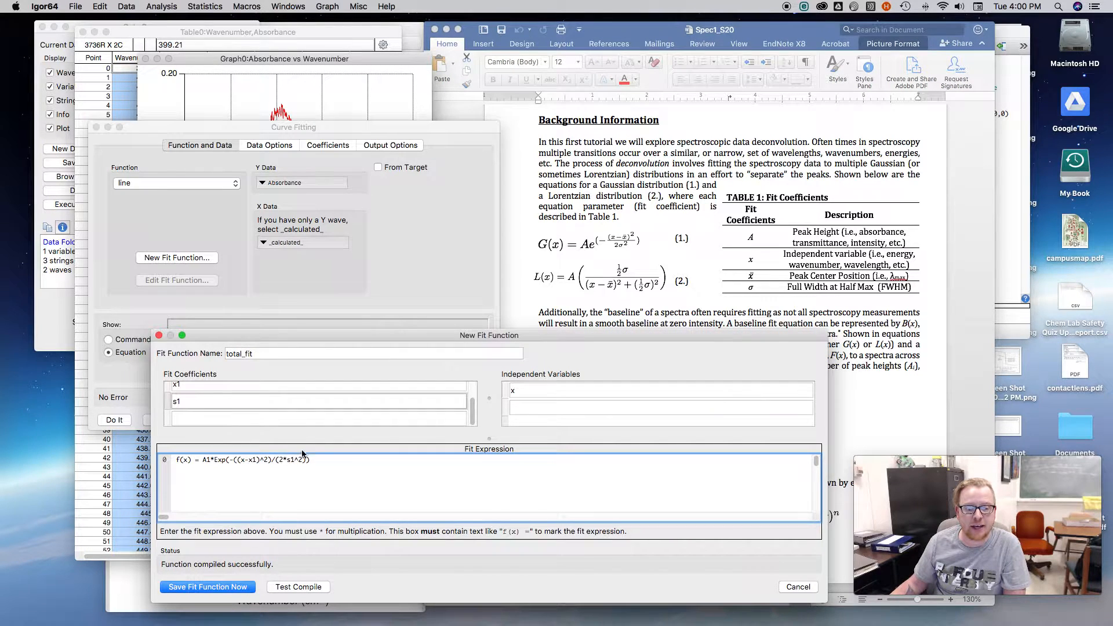
pyautogui.click(225, 418)
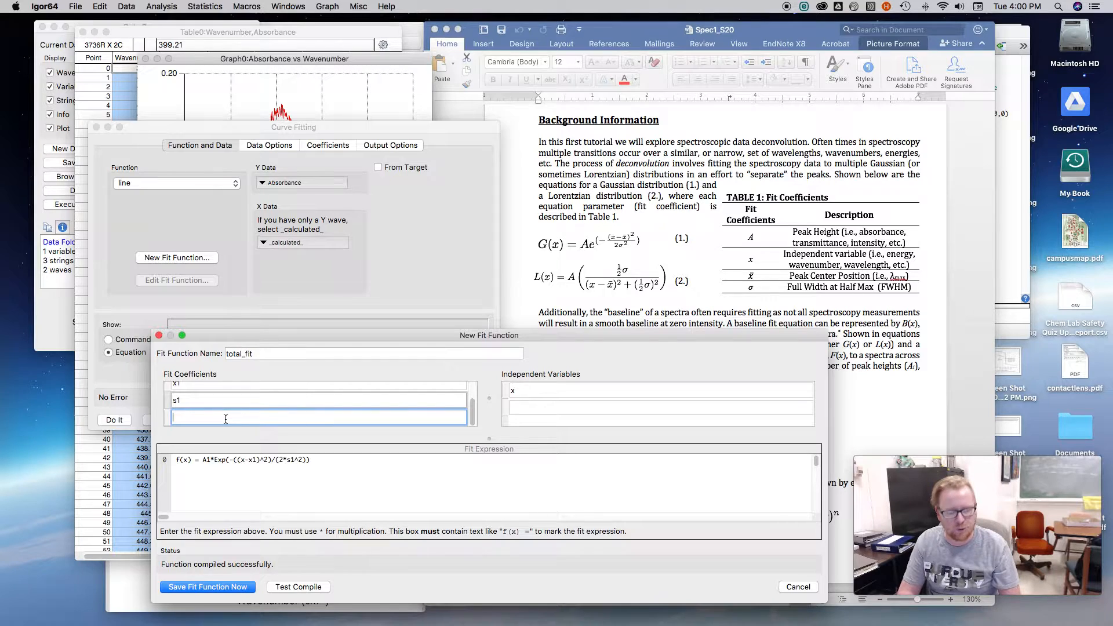
pyautogui.write('A2')
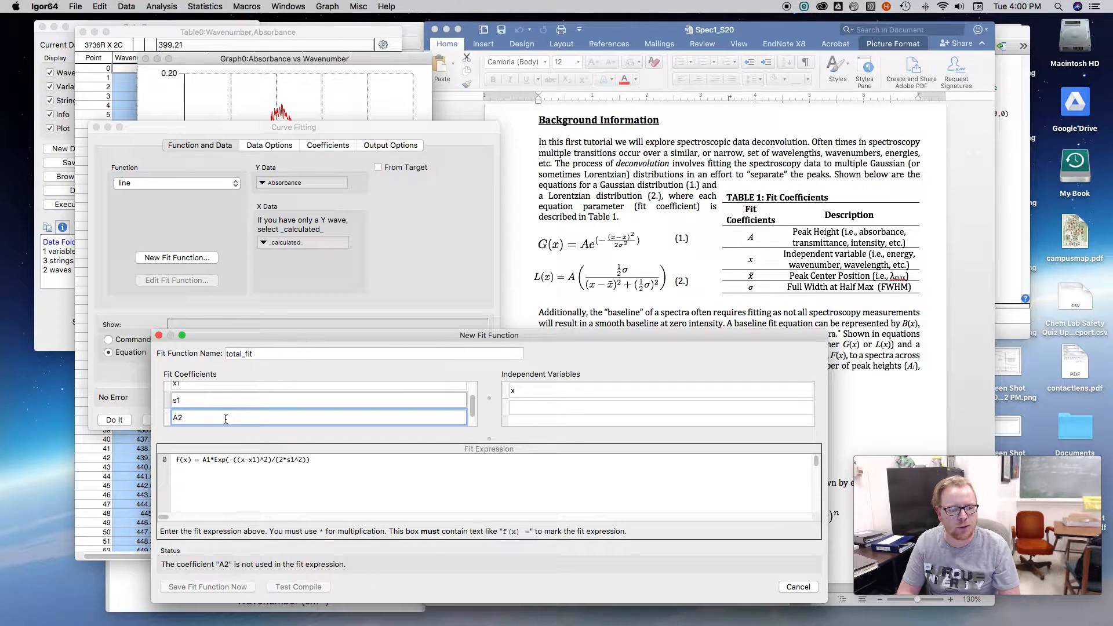
pyautogui.press('Return')
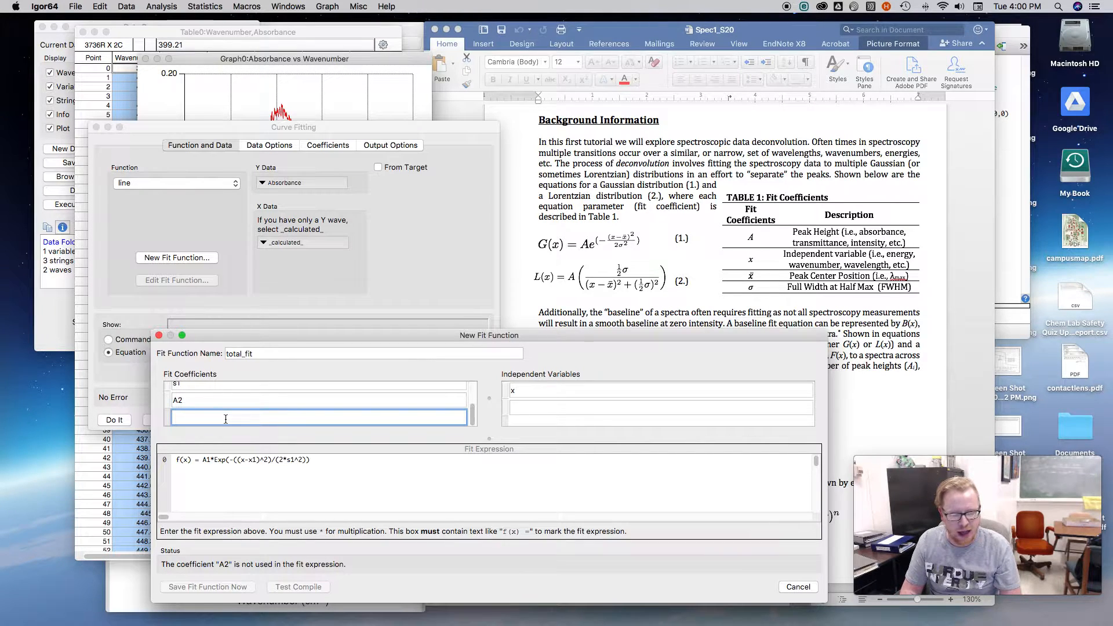
# Add x2 and s2 as the fifth and sixth fit coefficients of total_fit.
pyautogui.scroll(3, 225, 419)
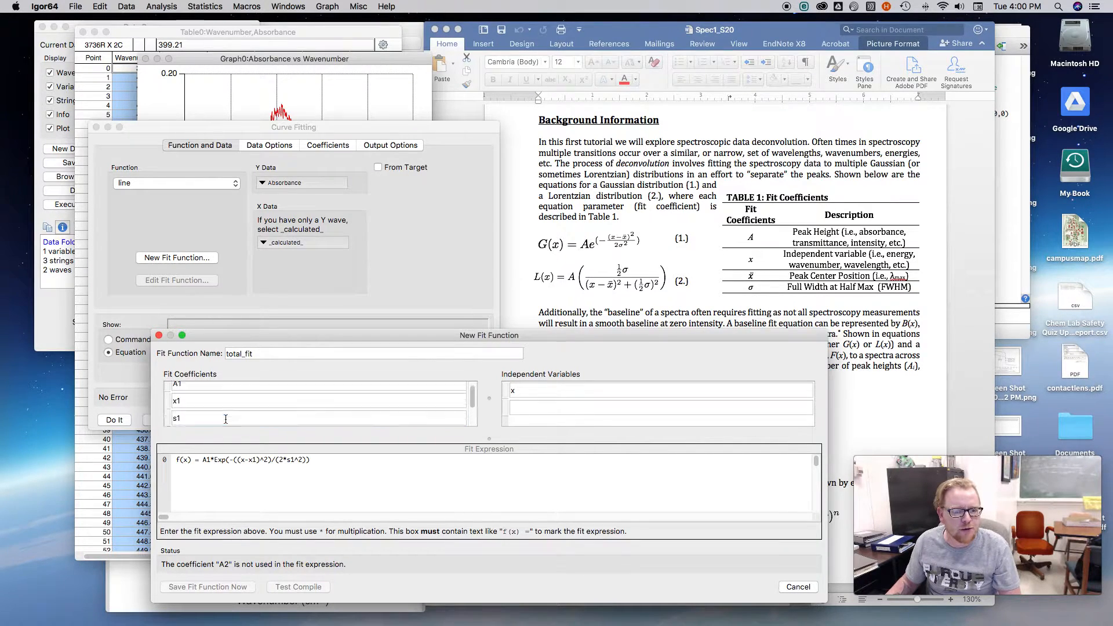
pyautogui.scroll(-3, 185, 406)
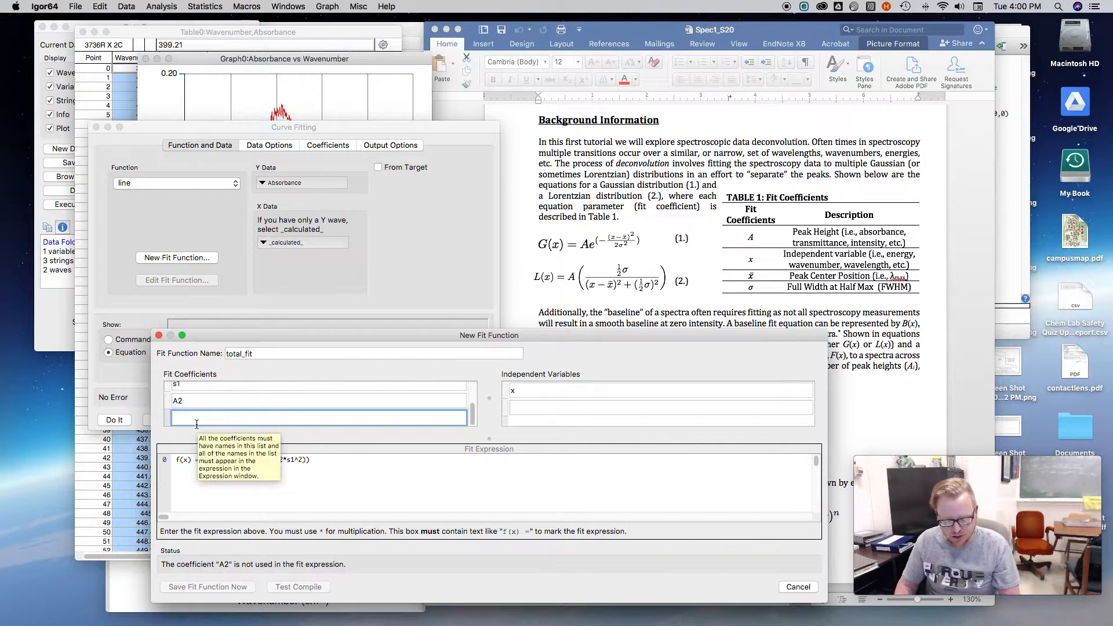
pyautogui.write('x2')
pyautogui.press('Return')
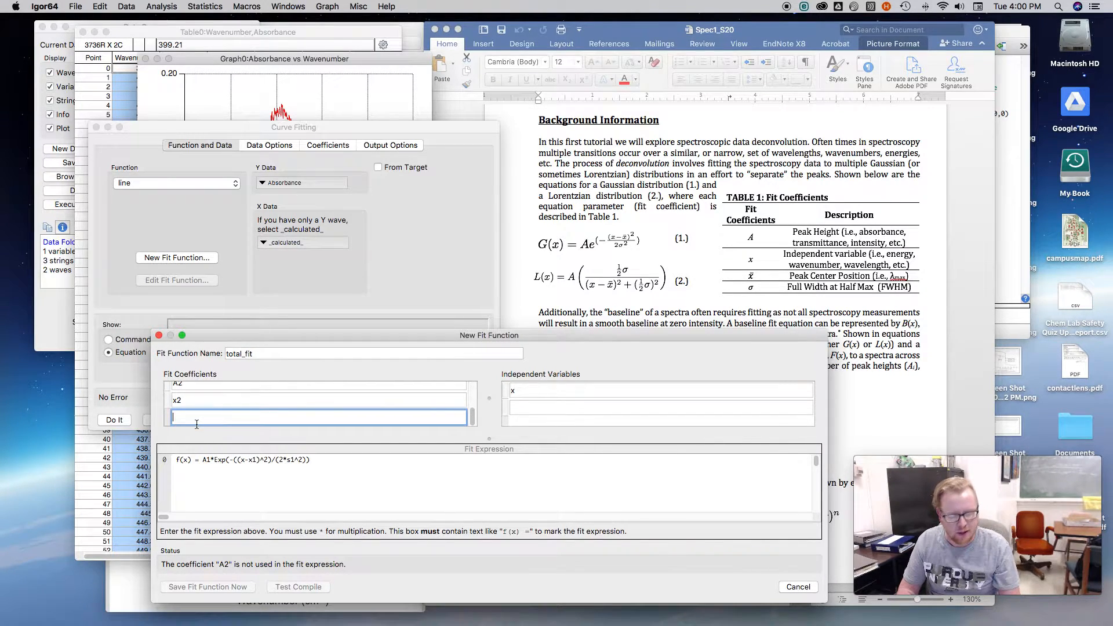
pyautogui.write('s2')
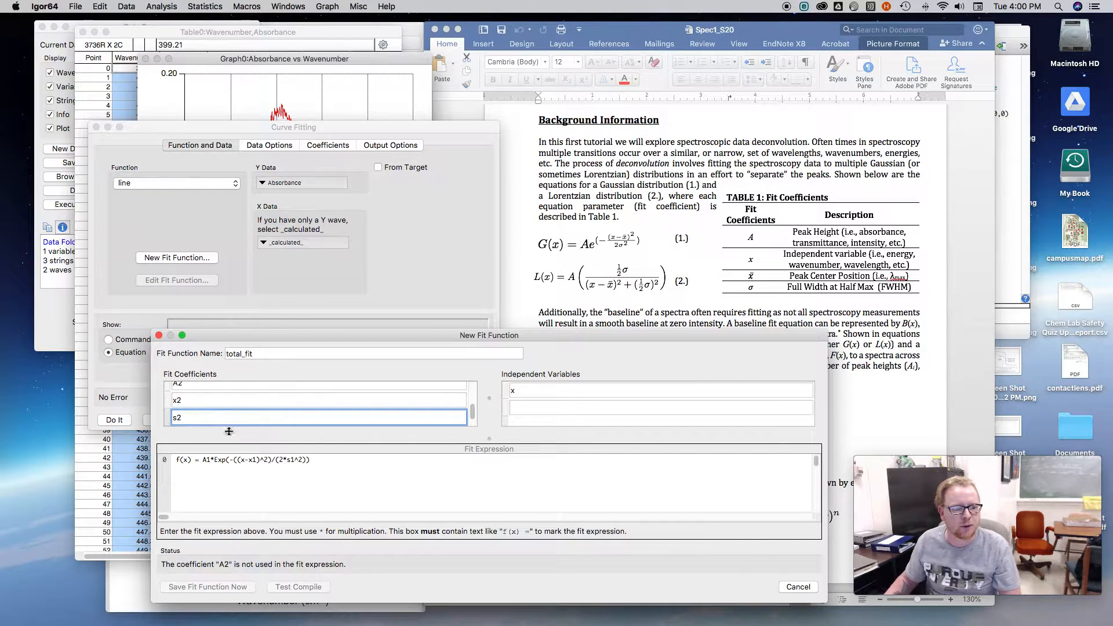
# Append a copy of the first Gaussian term to the fit expression, joined with a plus sign.
pyautogui.moveTo(202, 460); pyautogui.dragTo(315, 461)
pyautogui.press('super+c')
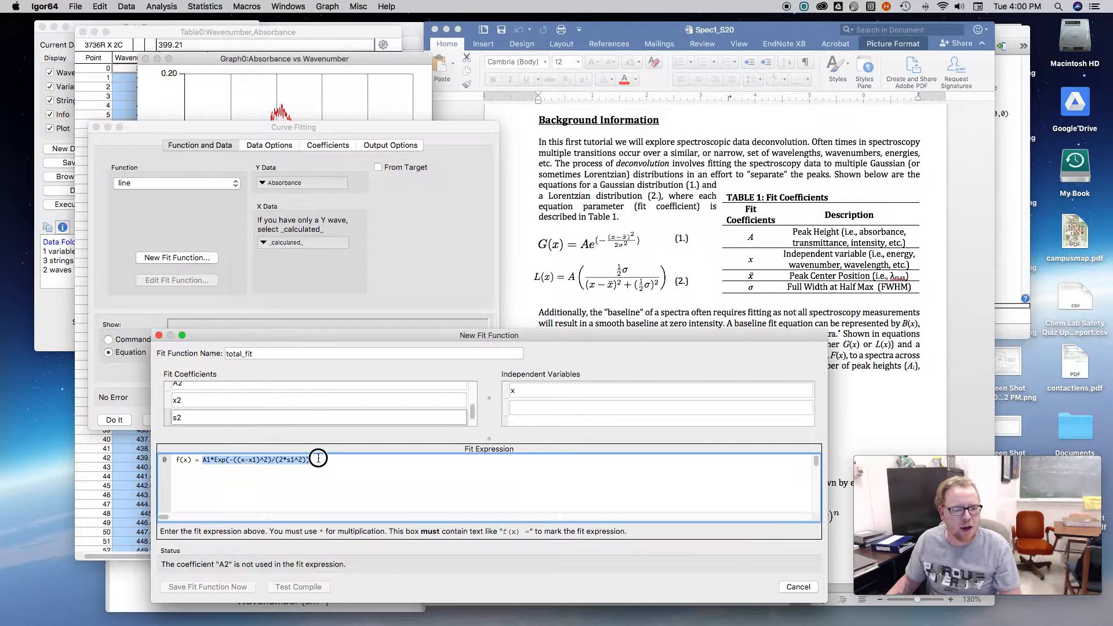
pyautogui.click(323, 460)
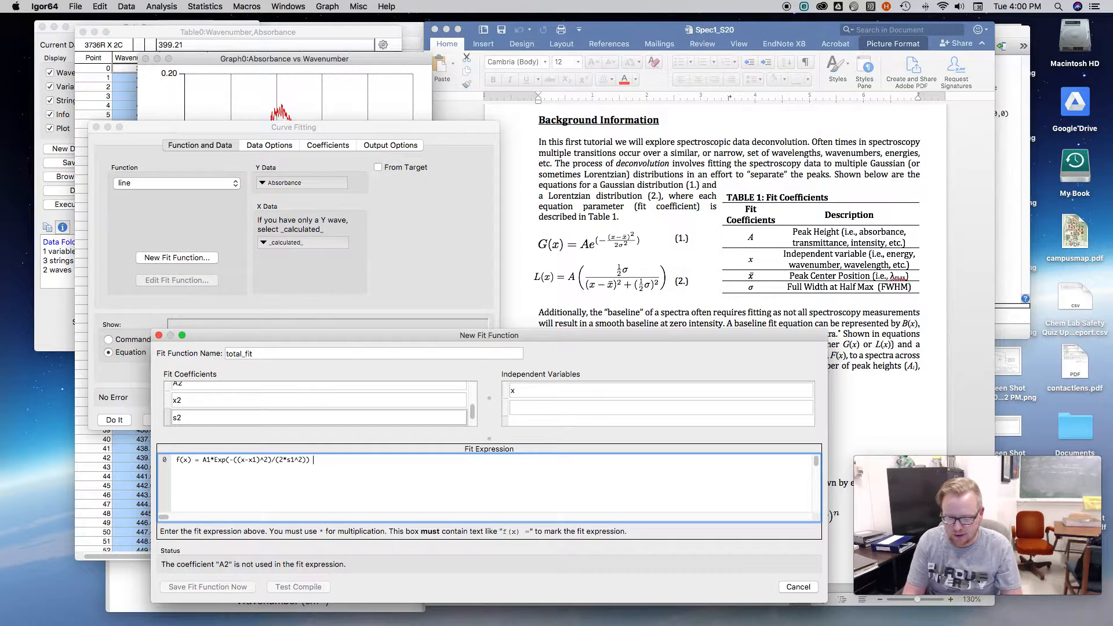
pyautogui.write('+')
pyautogui.press('super+v')
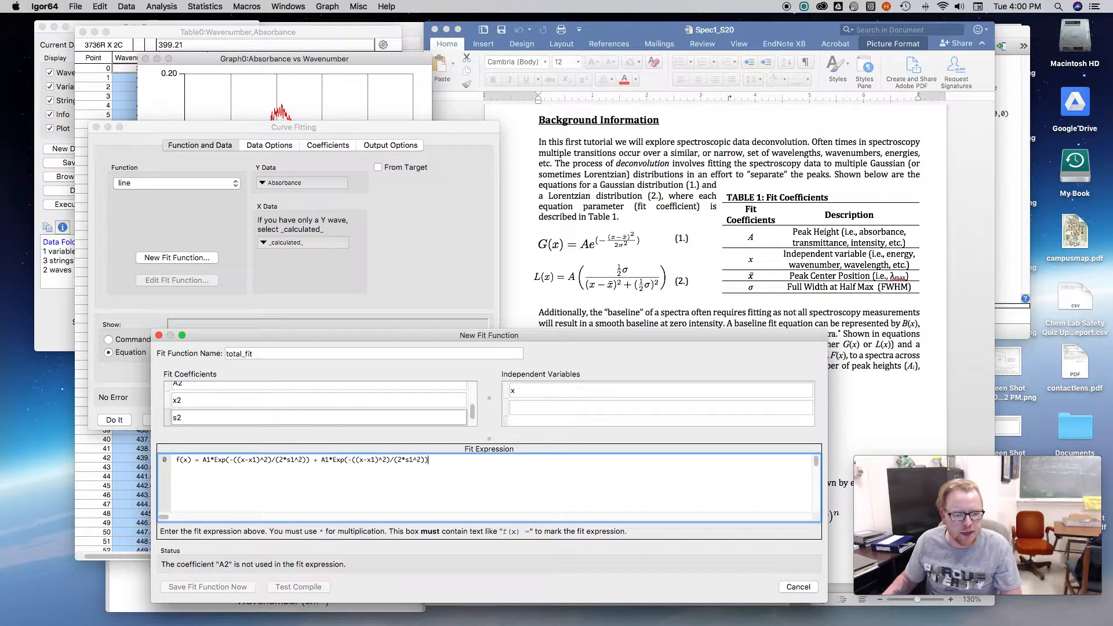
# Change the copied term's coefficients to A2, x2 and s2, giving A2*Exp(-((x-x2)^2)/(2*s2^2)), and test whether the function compiles.
pyautogui.click(327, 461)
pyautogui.press('BackSpace')
pyautogui.write('2')
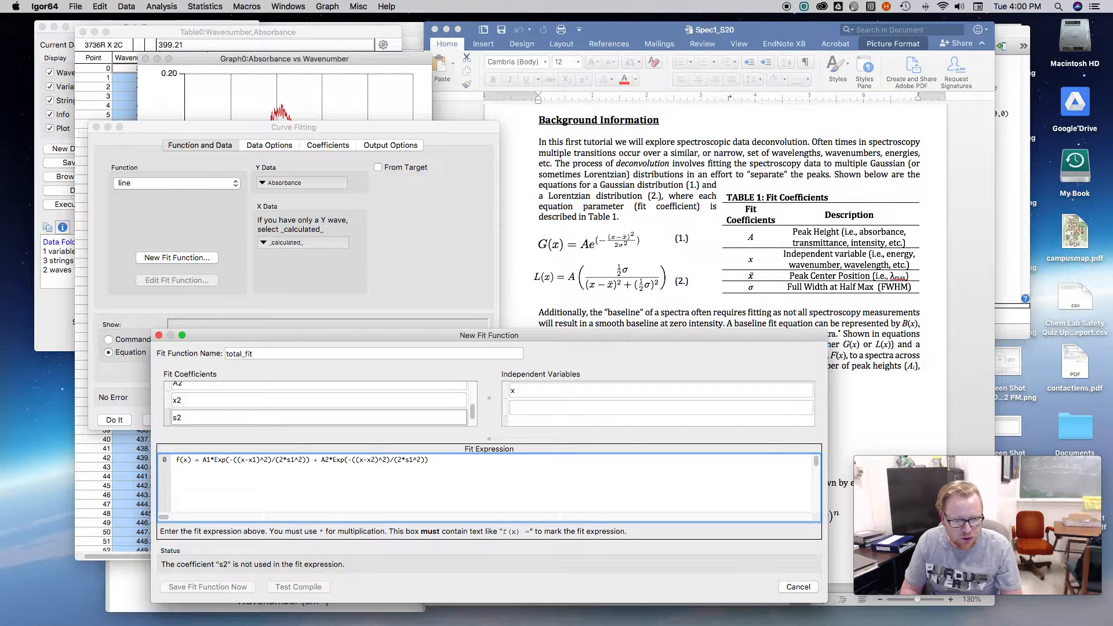
pyautogui.click(408, 460)
pyautogui.press('Delete')
pyautogui.write('2')
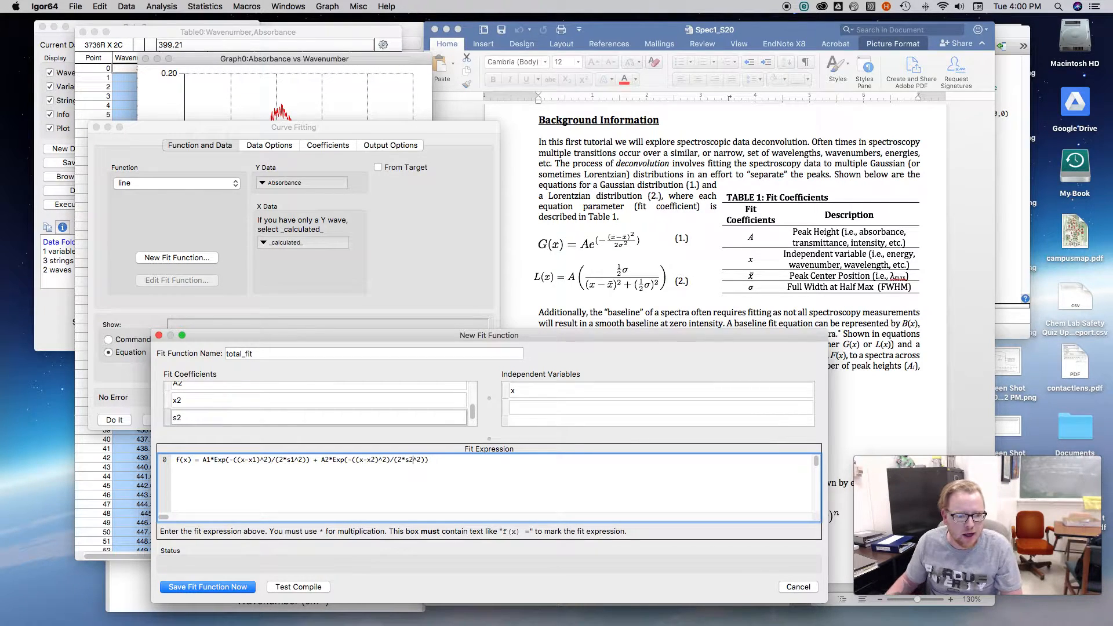
pyautogui.click(293, 591)
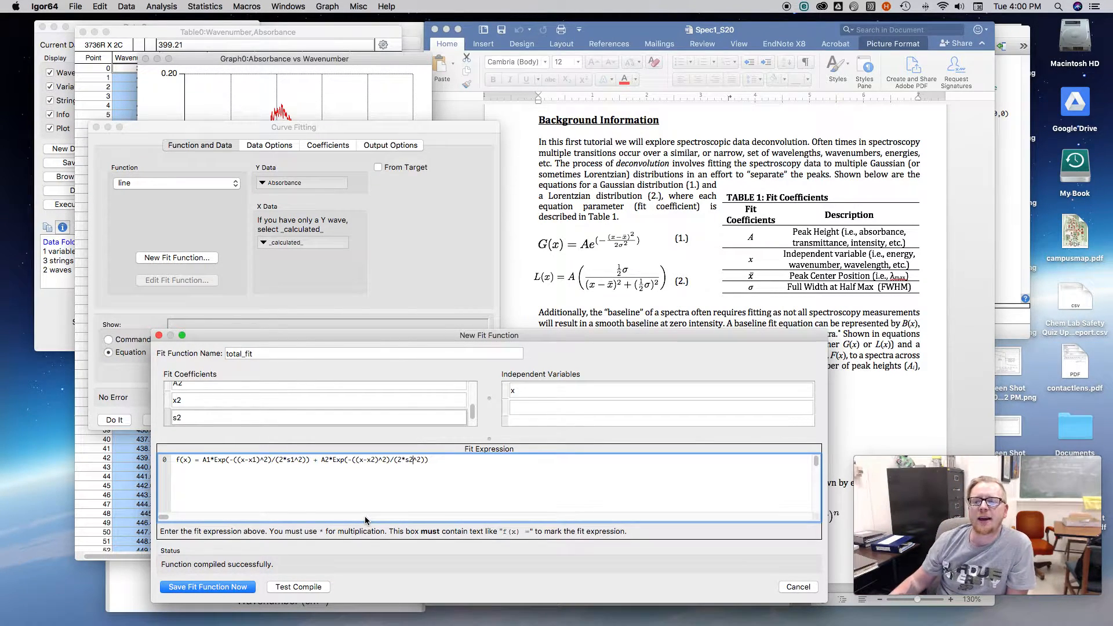
# Review the baseline term in the Word document's equations and add B0 as the seventh fit coefficient in Igor.
pyautogui.click(902, 343)
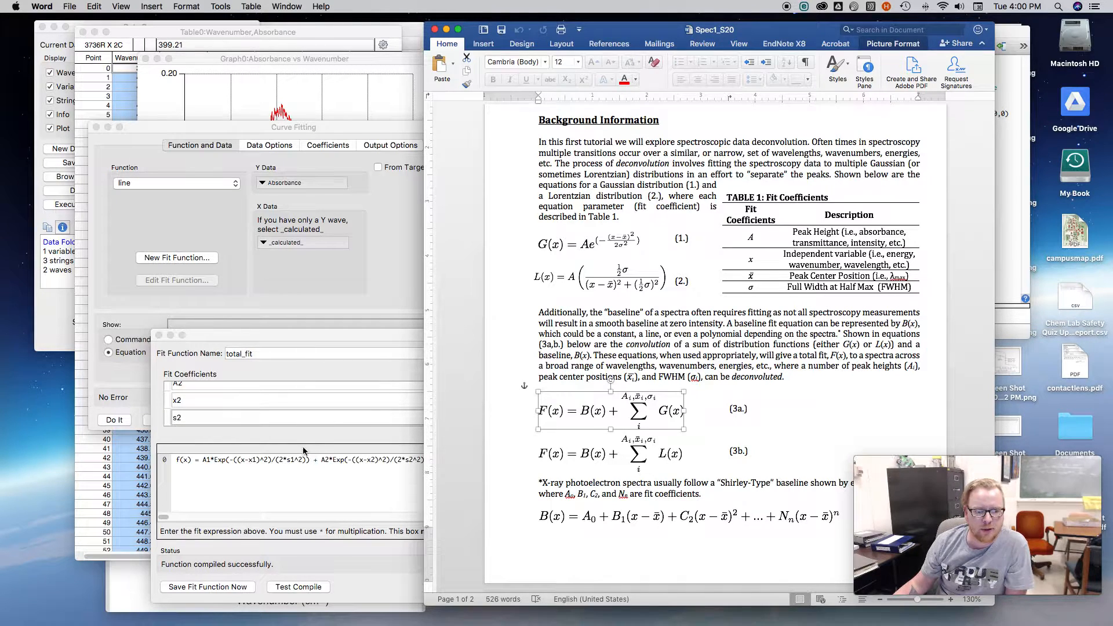
pyautogui.click(371, 478)
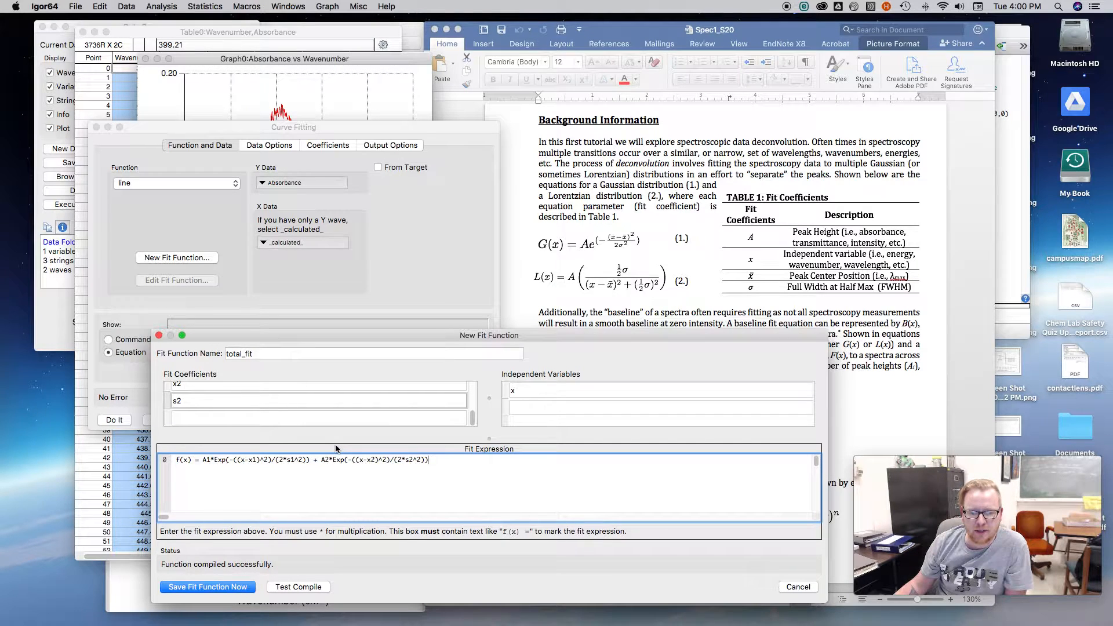
pyautogui.click(285, 417)
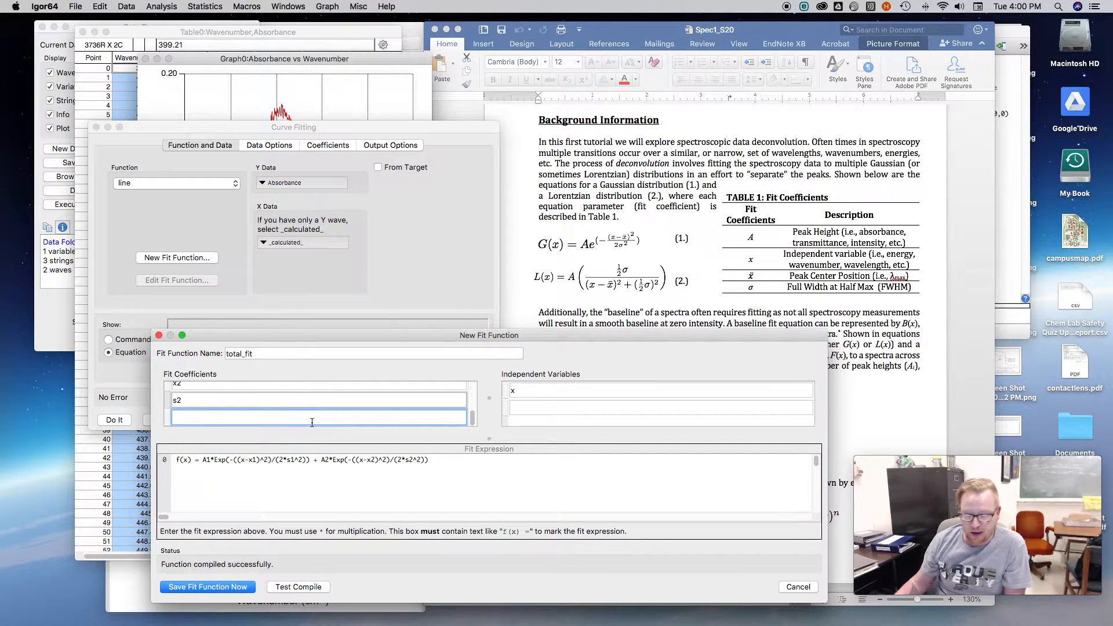
pyautogui.write('y')
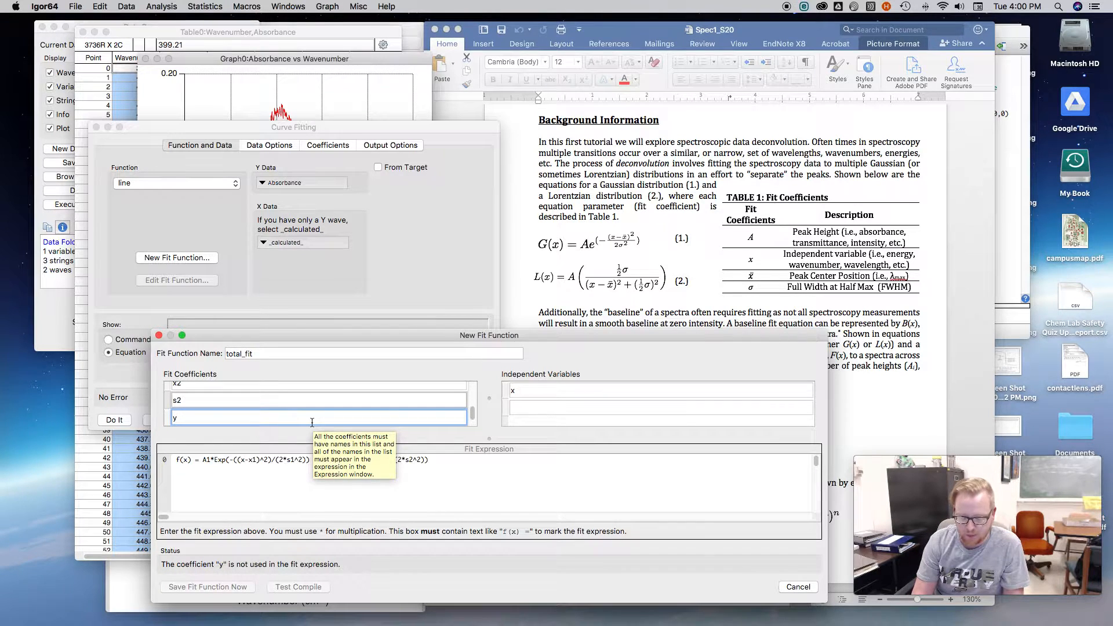
pyautogui.press('BackSpace')
pyautogui.write('B')
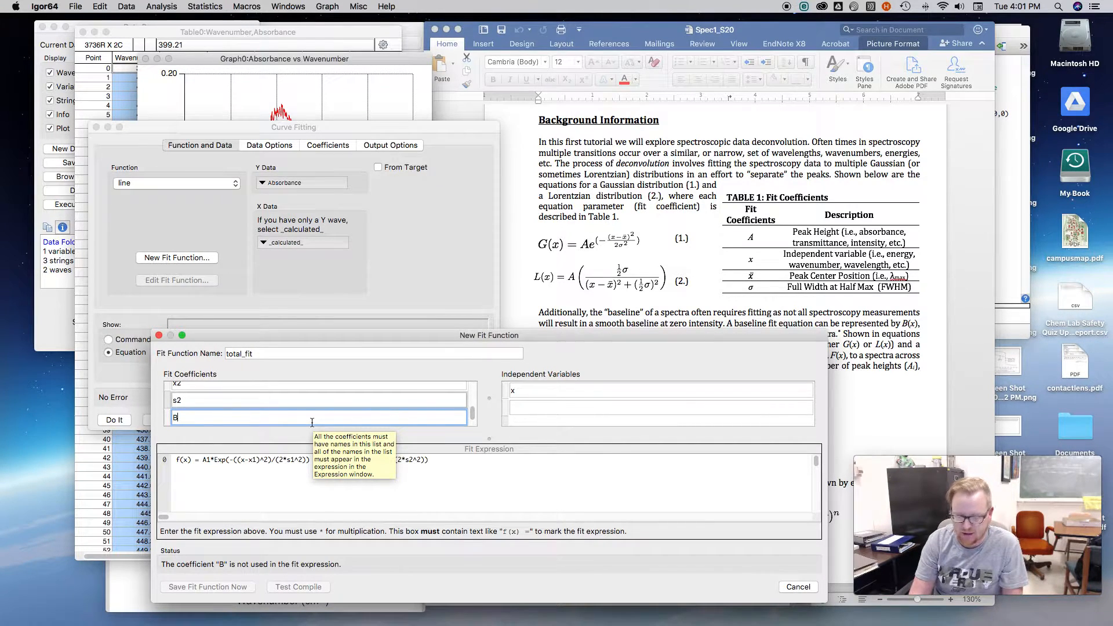
pyautogui.write('0')
# Append the baseline term + B0 to the fit expression and save total_fit after a test compile.
pyautogui.click(516, 466)
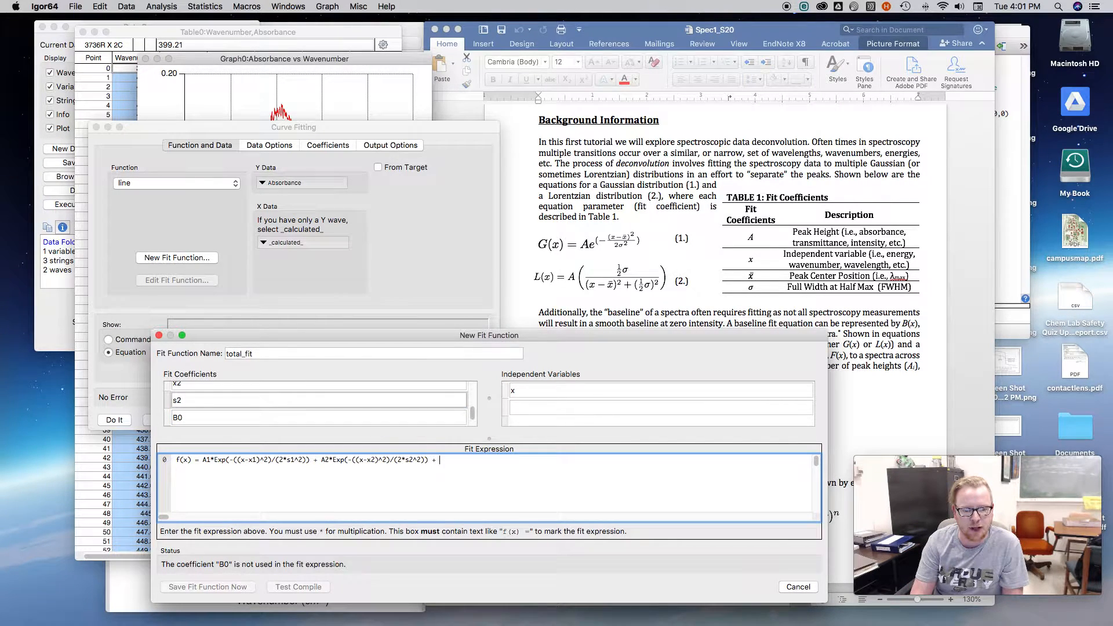
pyautogui.write('+ B0')
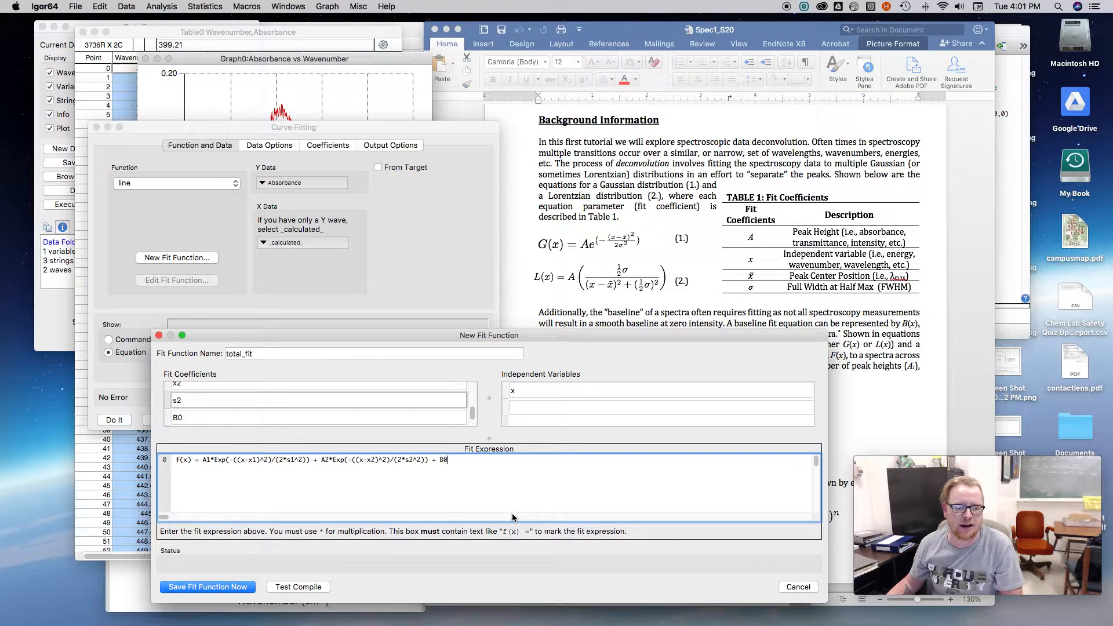
pyautogui.click(312, 588)
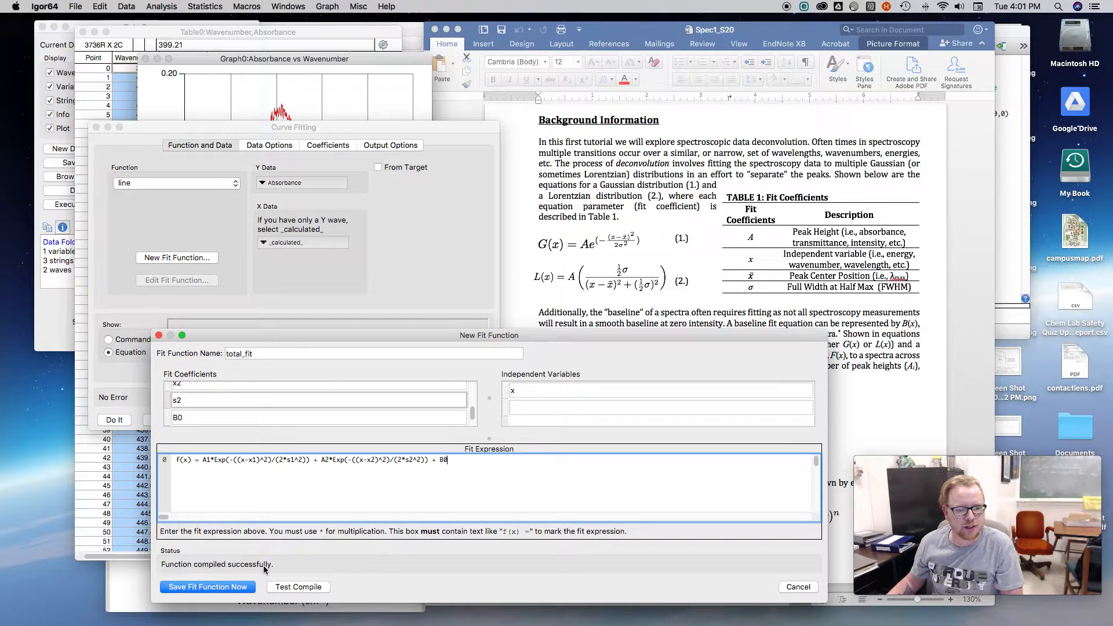
pyautogui.click(227, 588)
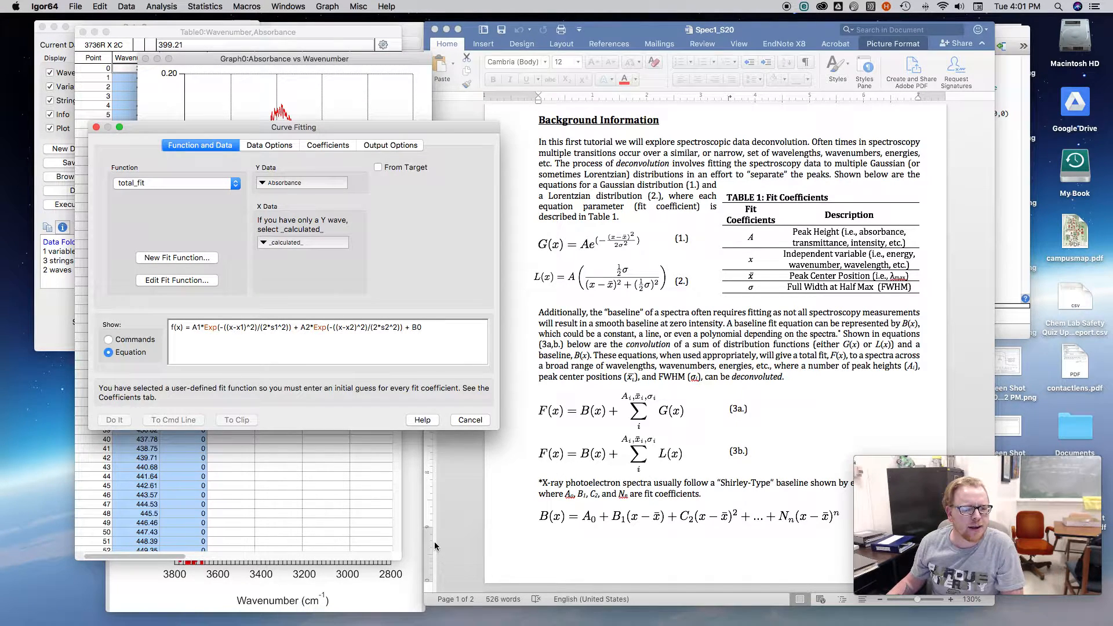
# Verify that total_fit is chosen among the available fit functions and read the note below its equation.
pyautogui.click(138, 184)
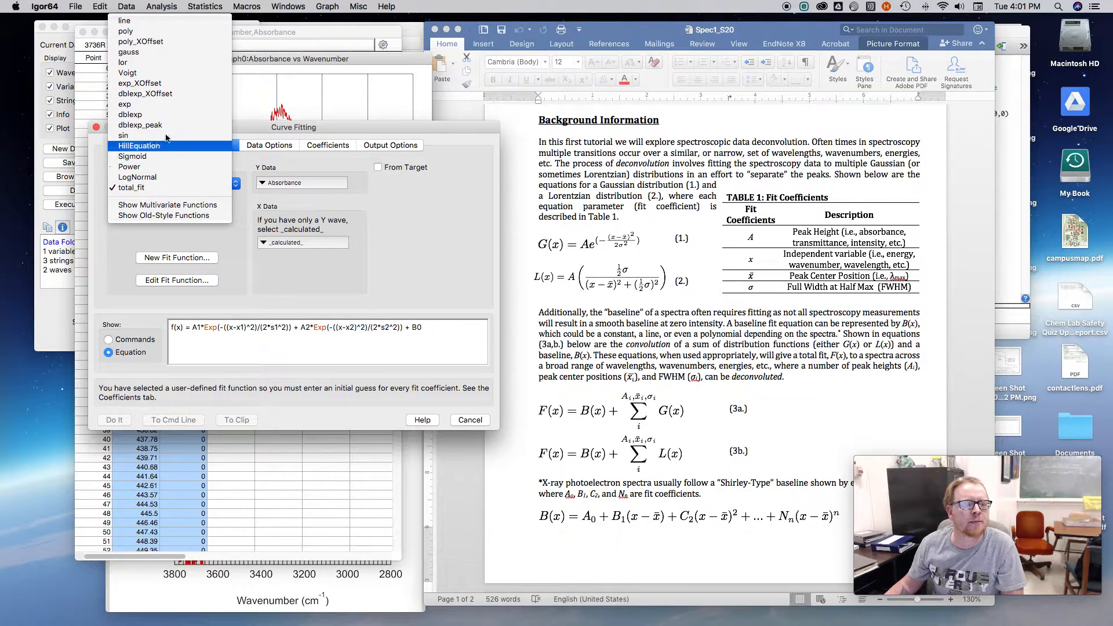
pyautogui.click(140, 188)
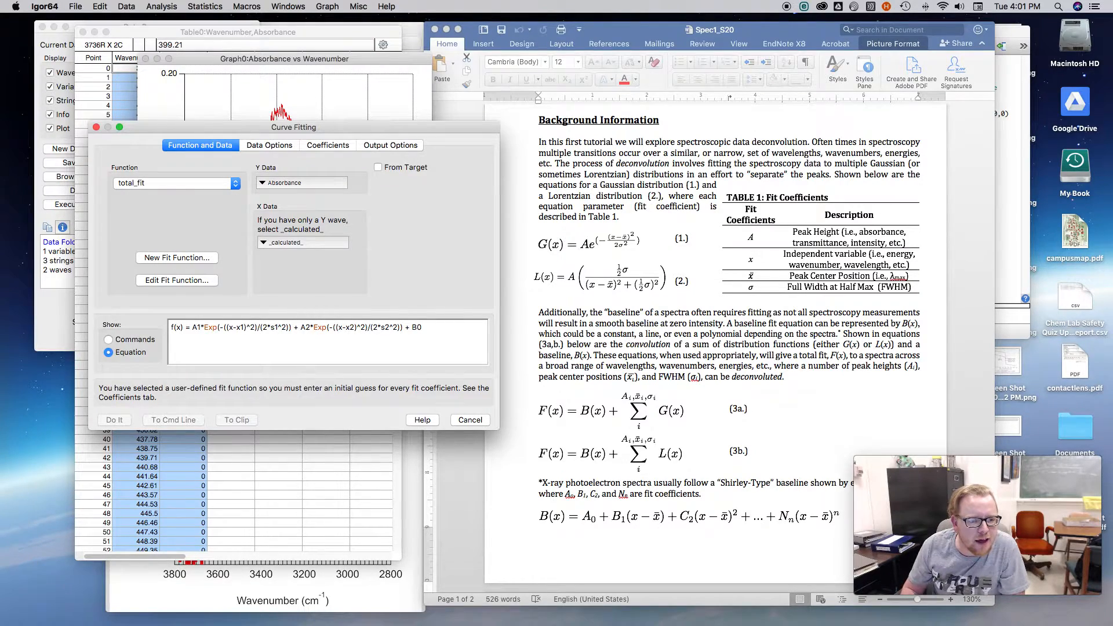
pyautogui.hotkey('ctrl', 'Right')
pyautogui.hotkey('ctrl', 'Left')
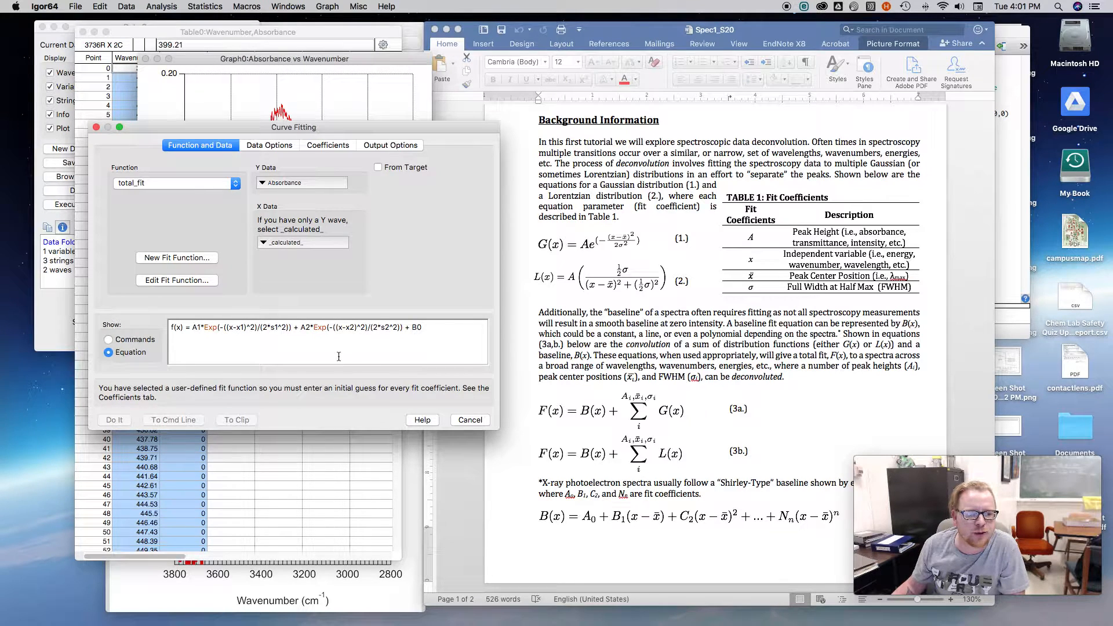
pyautogui.moveTo(99, 388); pyautogui.dragTo(164, 397)
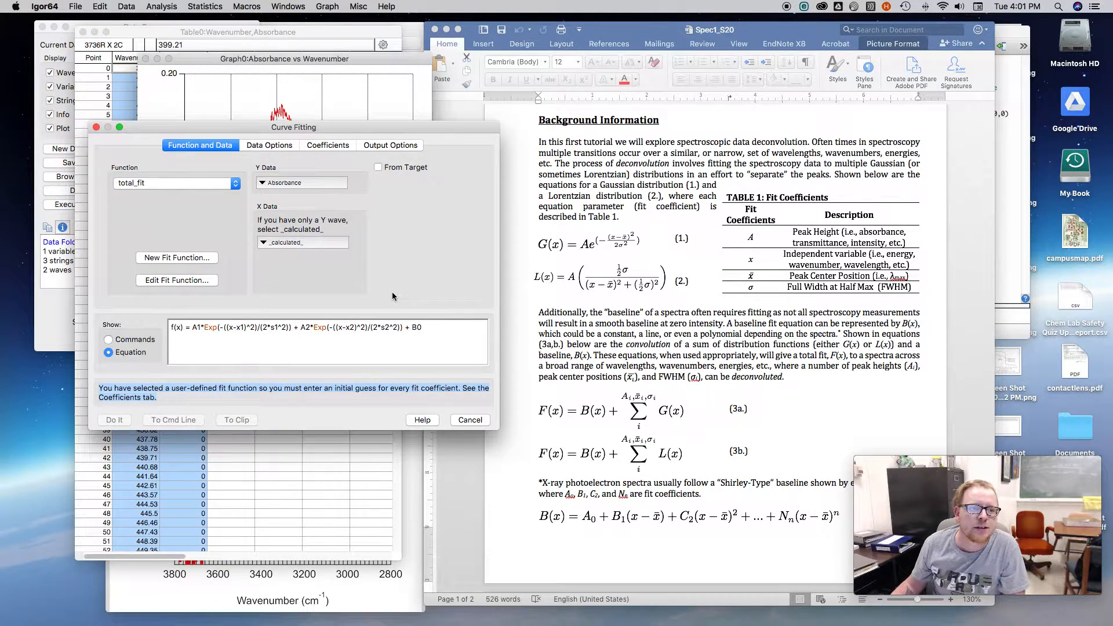
# Set the fit data range to start at 3800 and end at 2800, and move the Curve Fitting window off the absorbance graph.
pyautogui.click(261, 146)
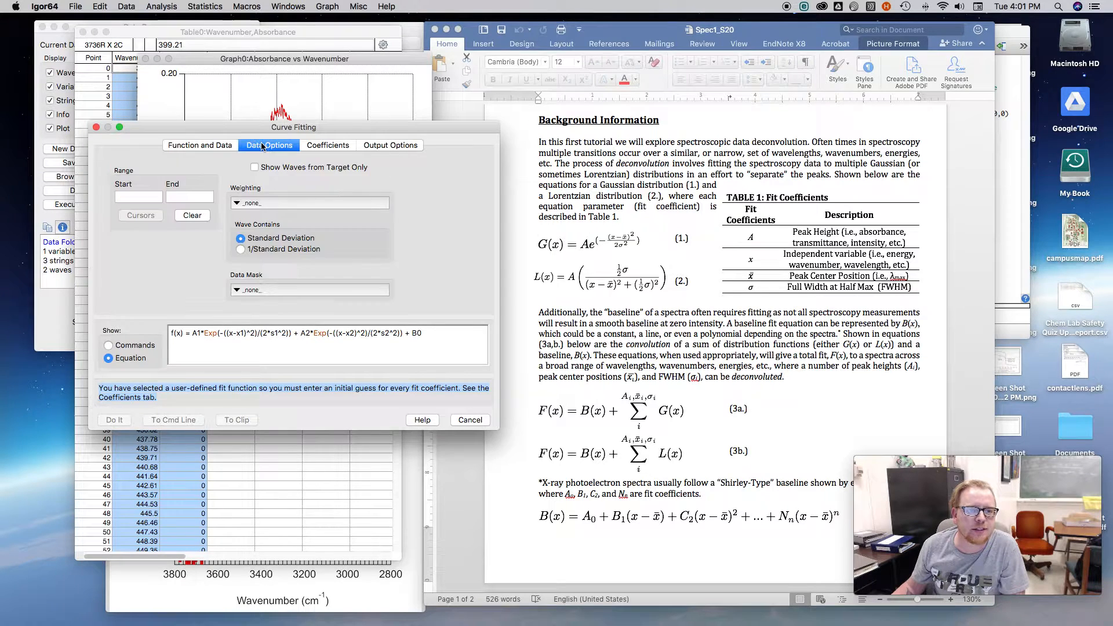
pyautogui.click(134, 198)
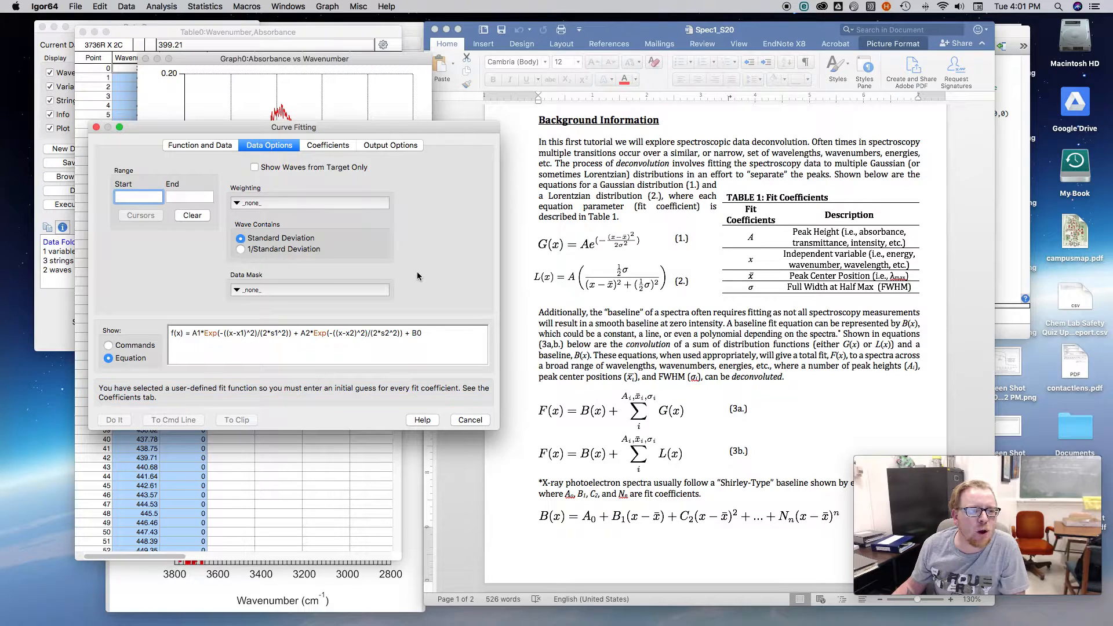
pyautogui.write('3800')
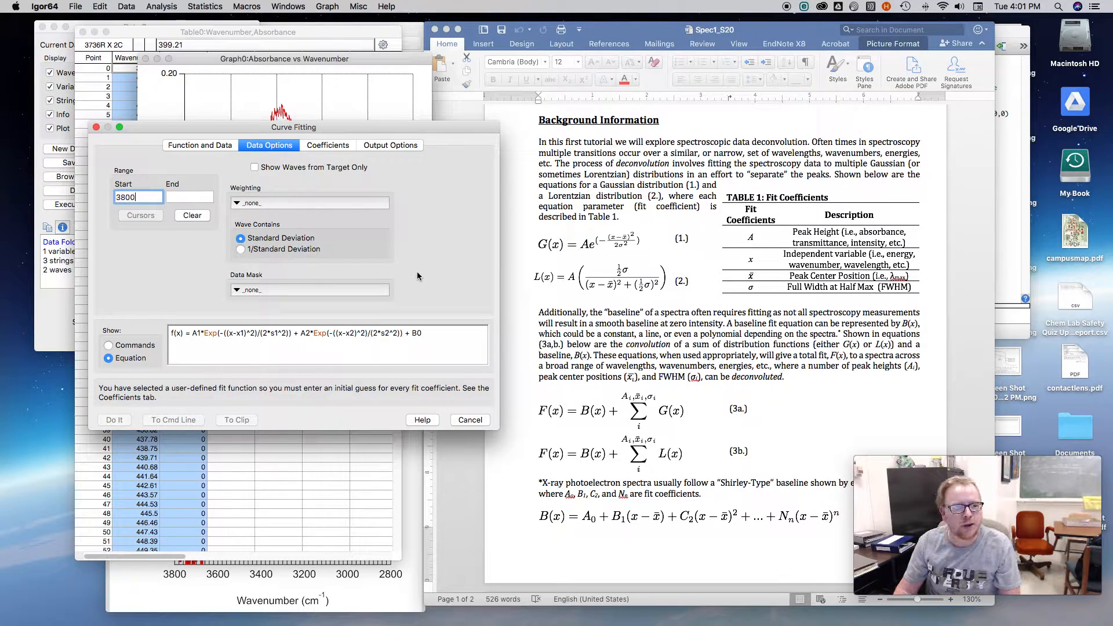
pyautogui.press('Tab')
pyautogui.write('2')
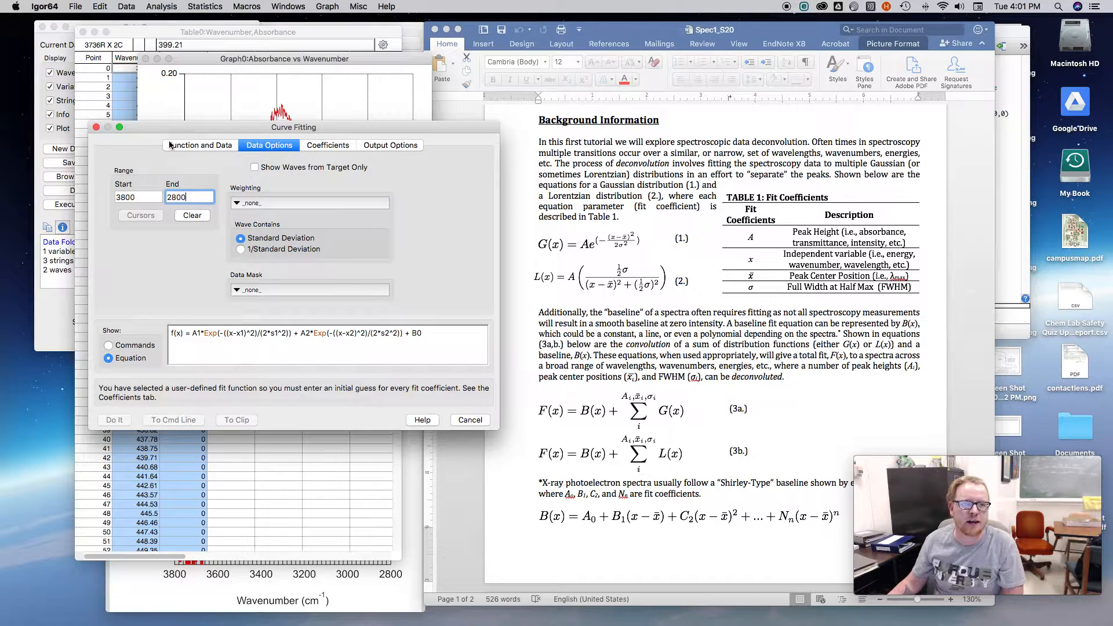
pyautogui.moveTo(262, 131); pyautogui.dragTo(626, 197)
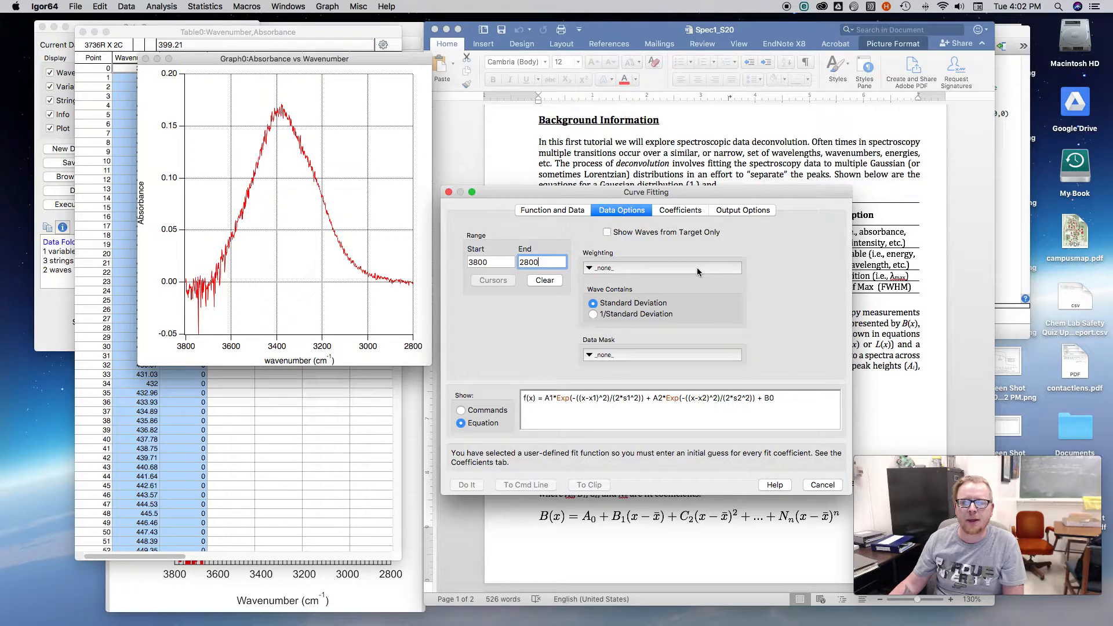
# Enter the first Gaussian's initial guesses: A1 0.1, x1 3500 and s1 100, keeping the absorbance graph uncovered.
pyautogui.click(681, 210)
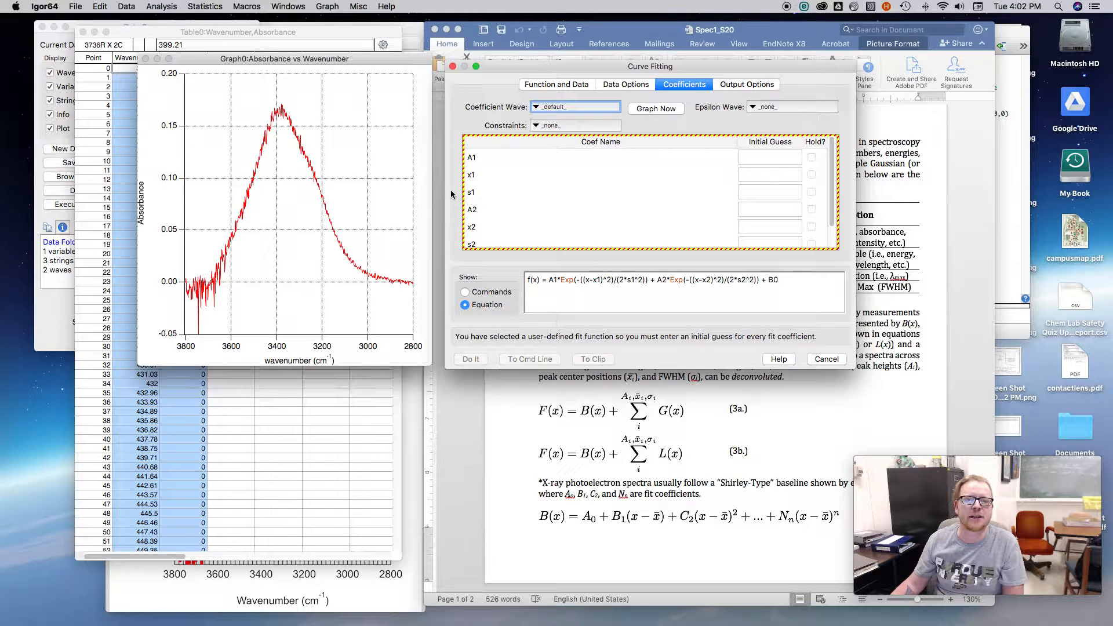
pyautogui.moveTo(748, 66); pyautogui.dragTo(421, 100)
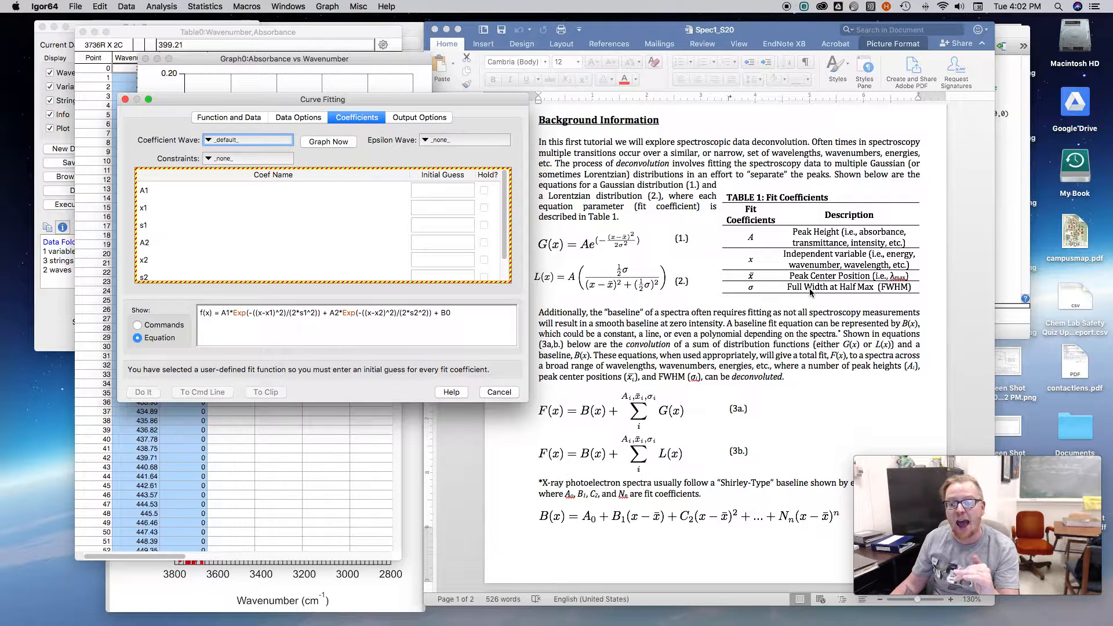
pyautogui.moveTo(334, 103); pyautogui.dragTo(717, 116)
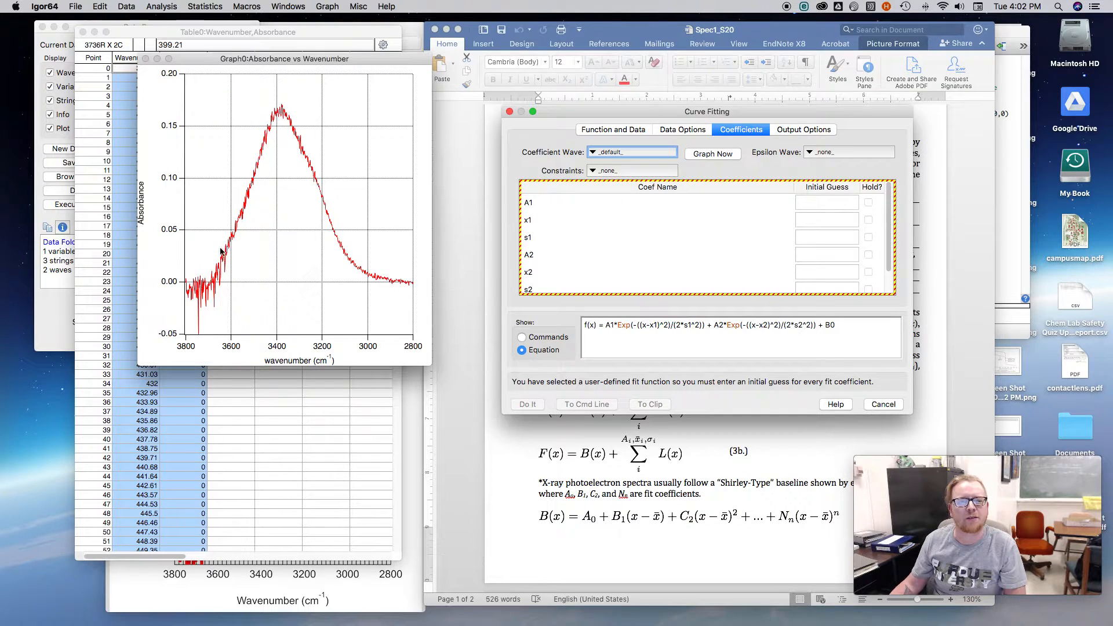
pyautogui.click(804, 203)
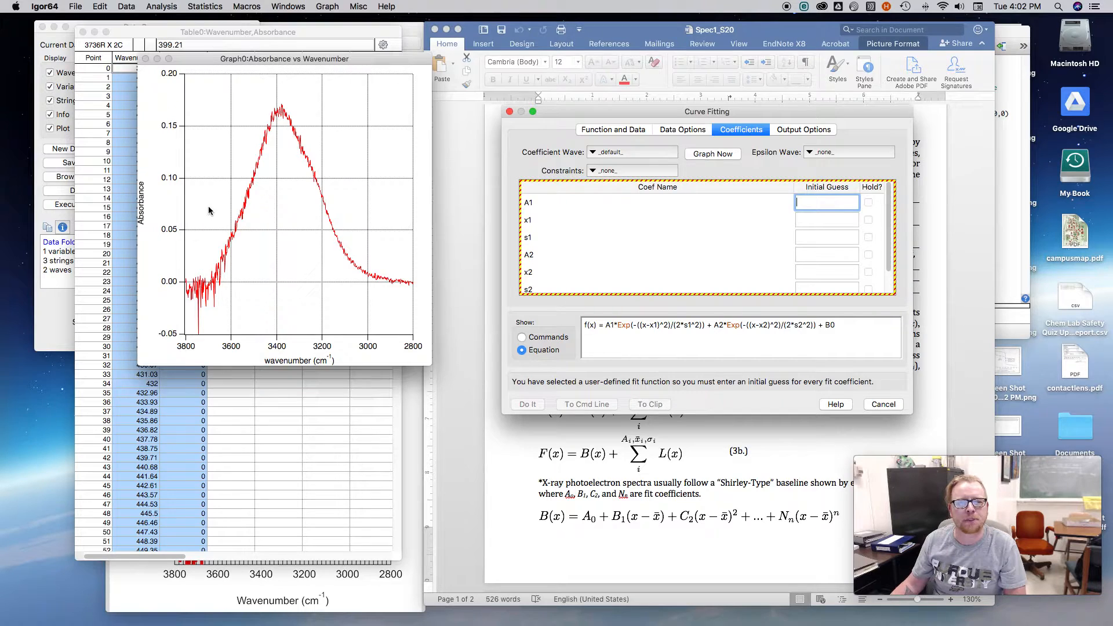
pyautogui.write('0.')
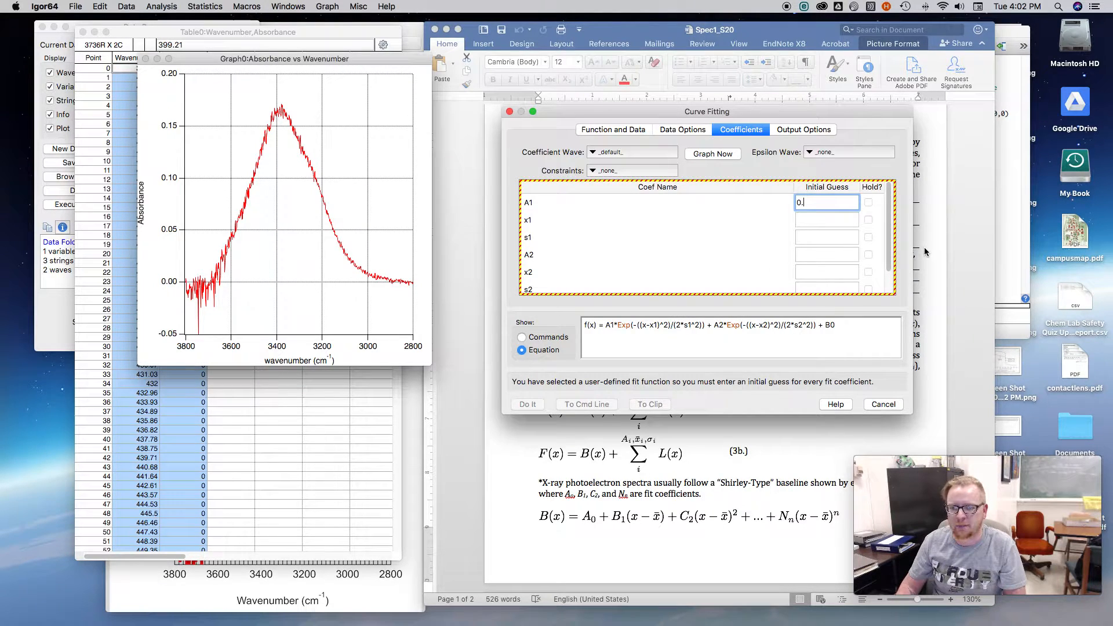
pyautogui.write('4')
pyautogui.press('BackSpace')
pyautogui.write('1')
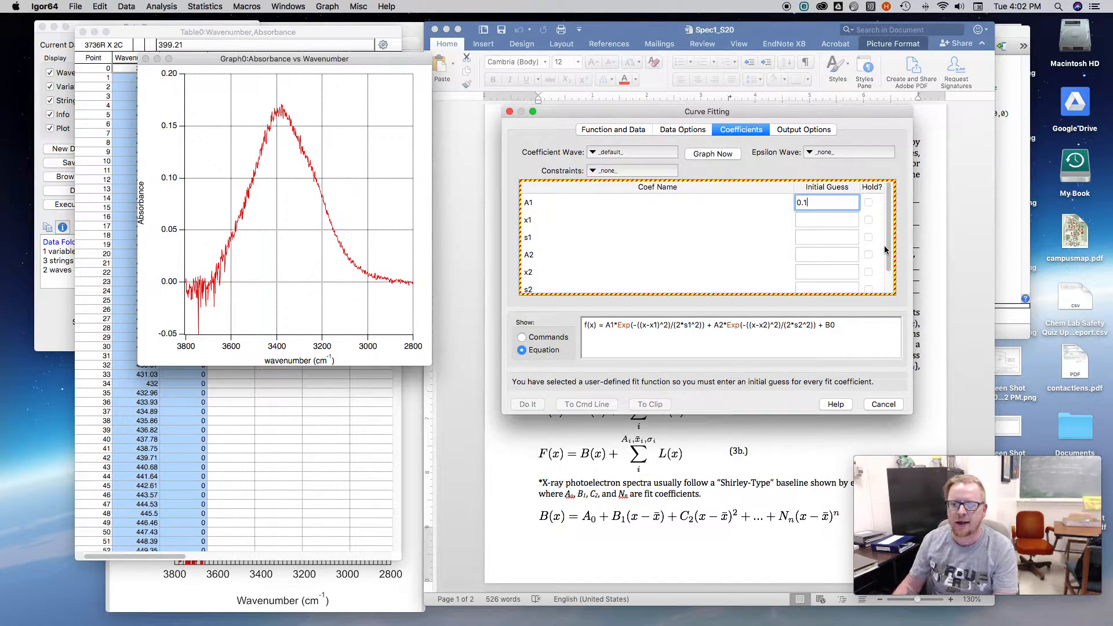
pyautogui.press('Tab')
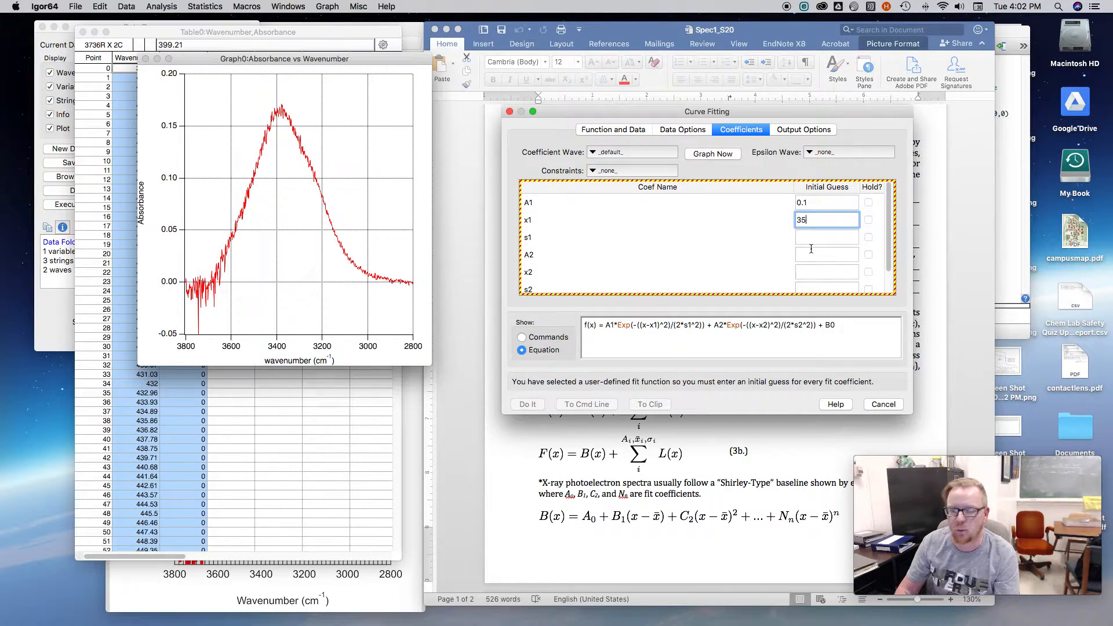
pyautogui.press('Tab')
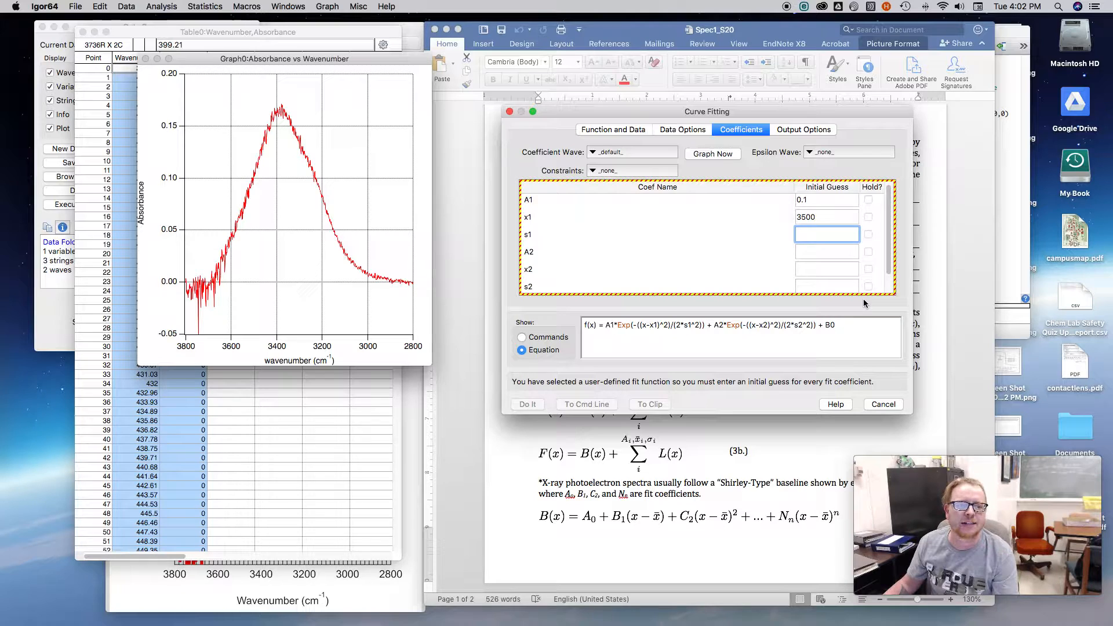
pyautogui.write('100')
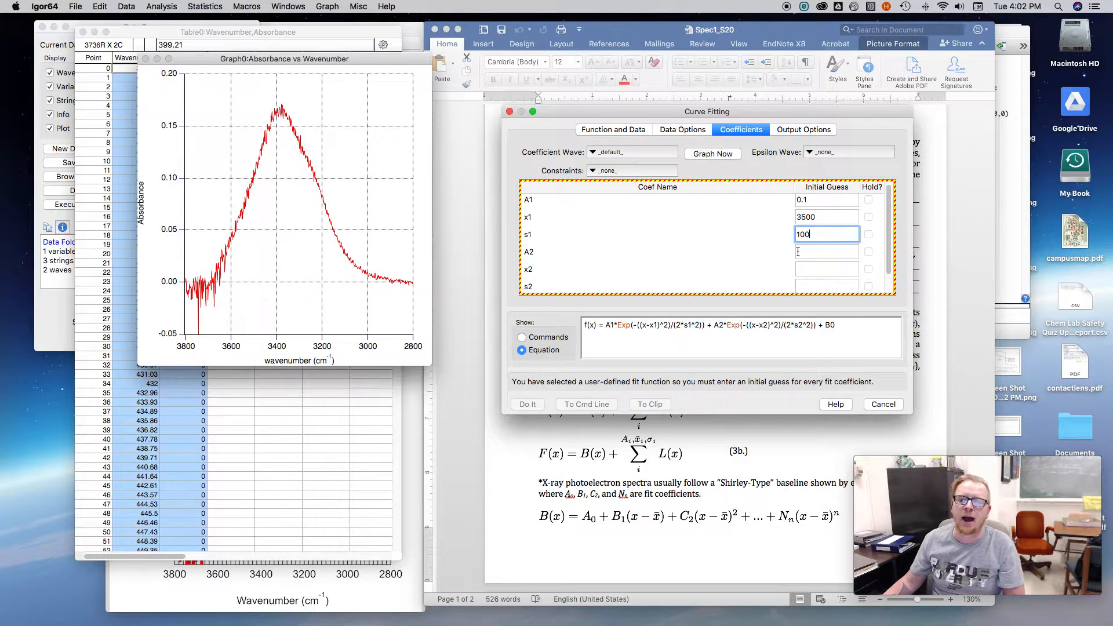
pyautogui.press('Tab')
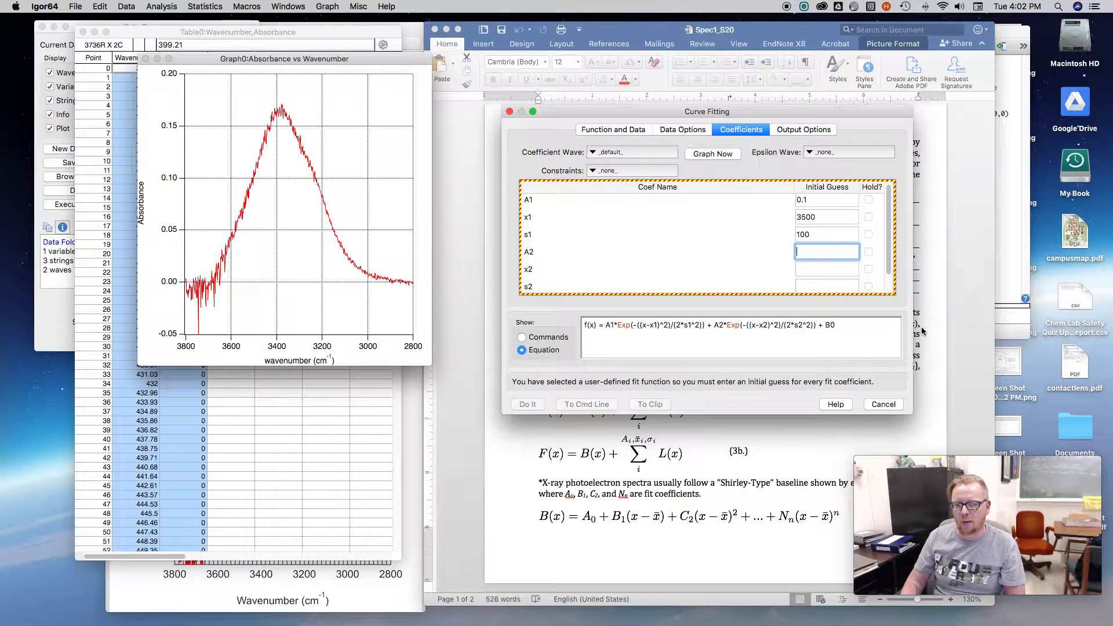
# Enter initial guesses of 0.1 for A2, 3200 for x2 and 100 for s2, and 0 for the baseline B0.
pyautogui.write('0.1')
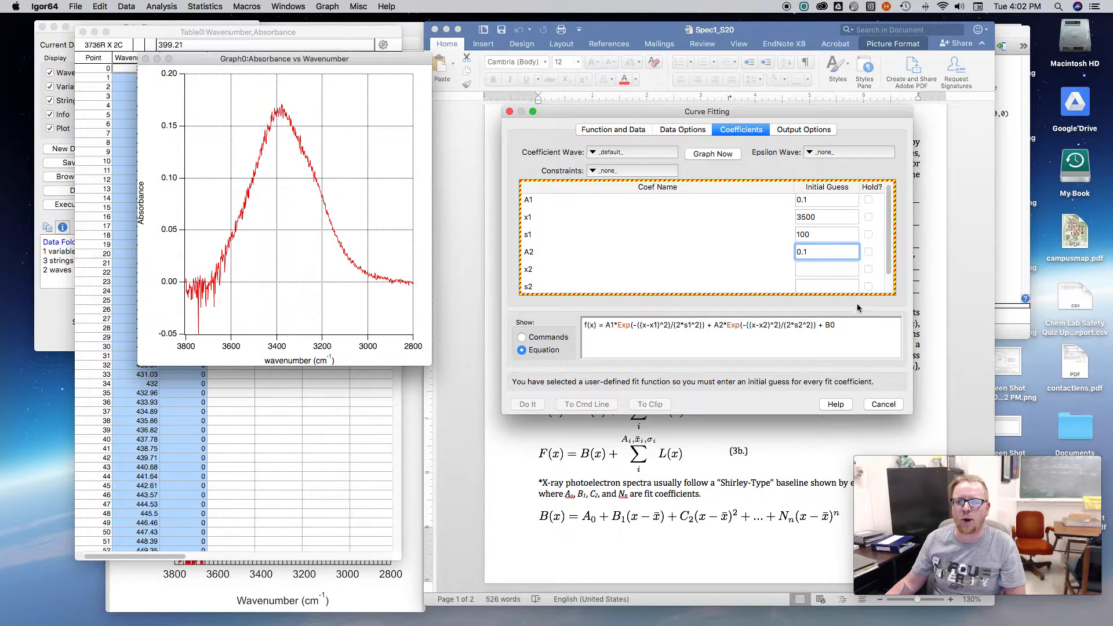
pyautogui.click(818, 269)
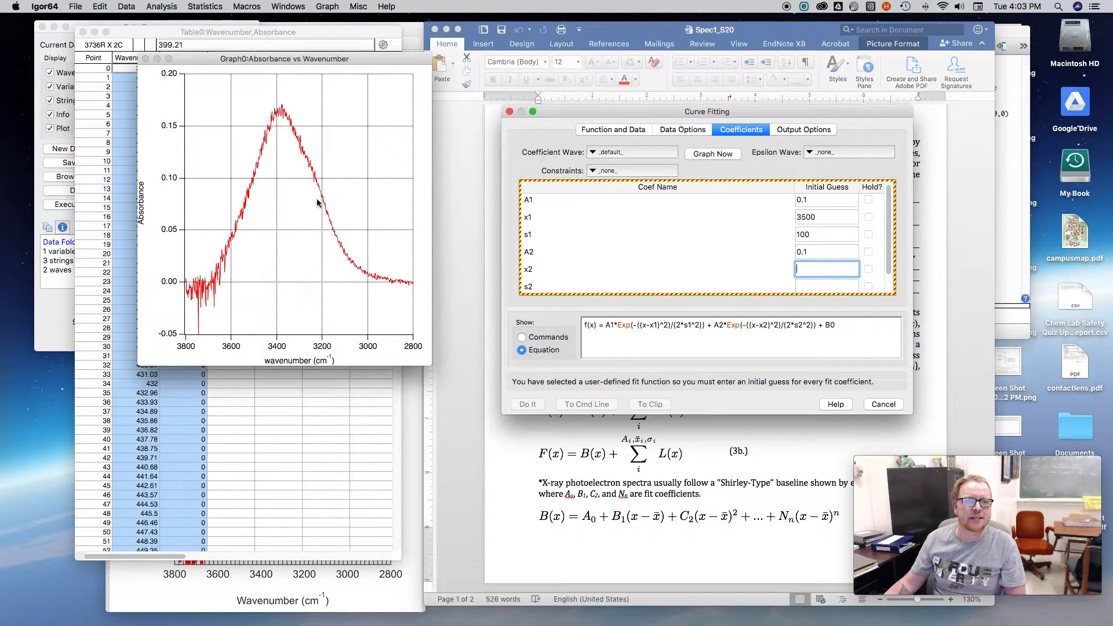
pyautogui.write('320')
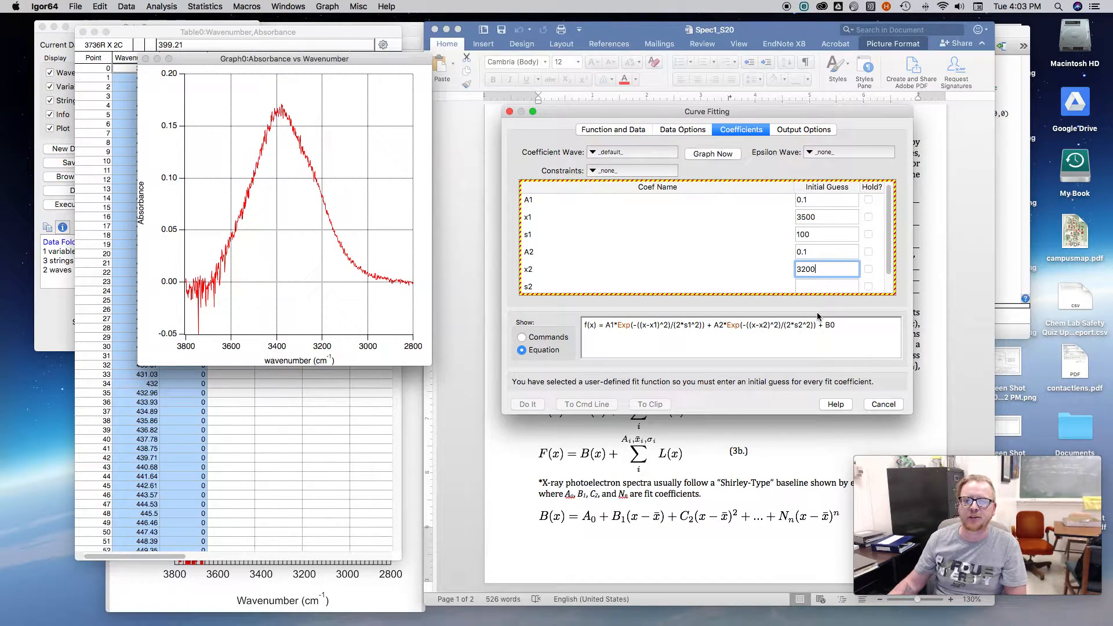
pyautogui.write('0')
pyautogui.click(817, 283)
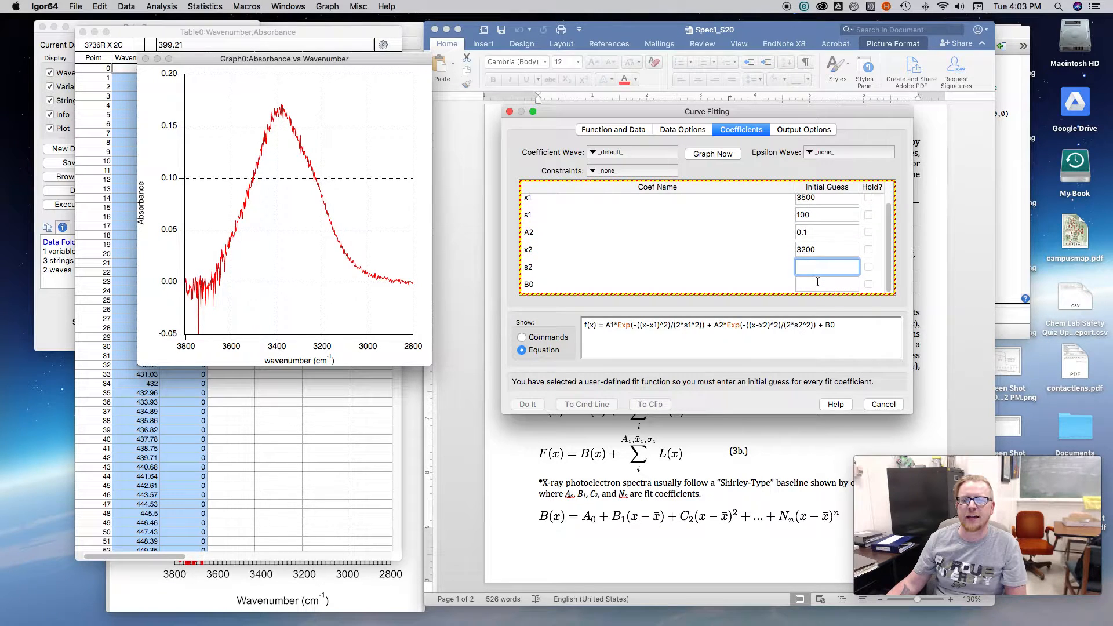
pyautogui.write('100')
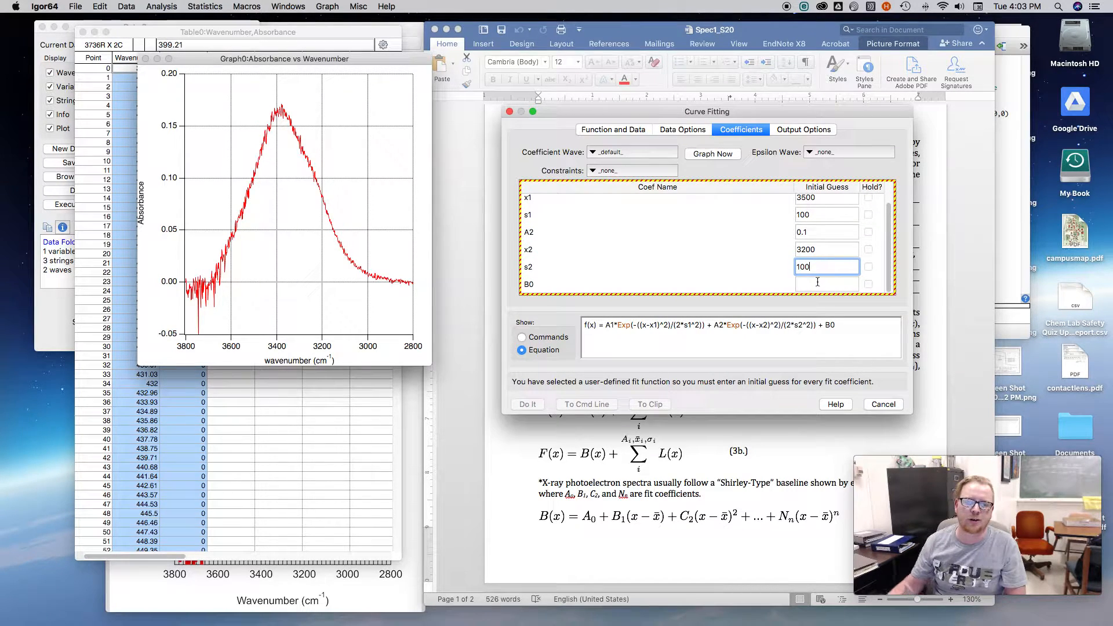
pyautogui.click(812, 284)
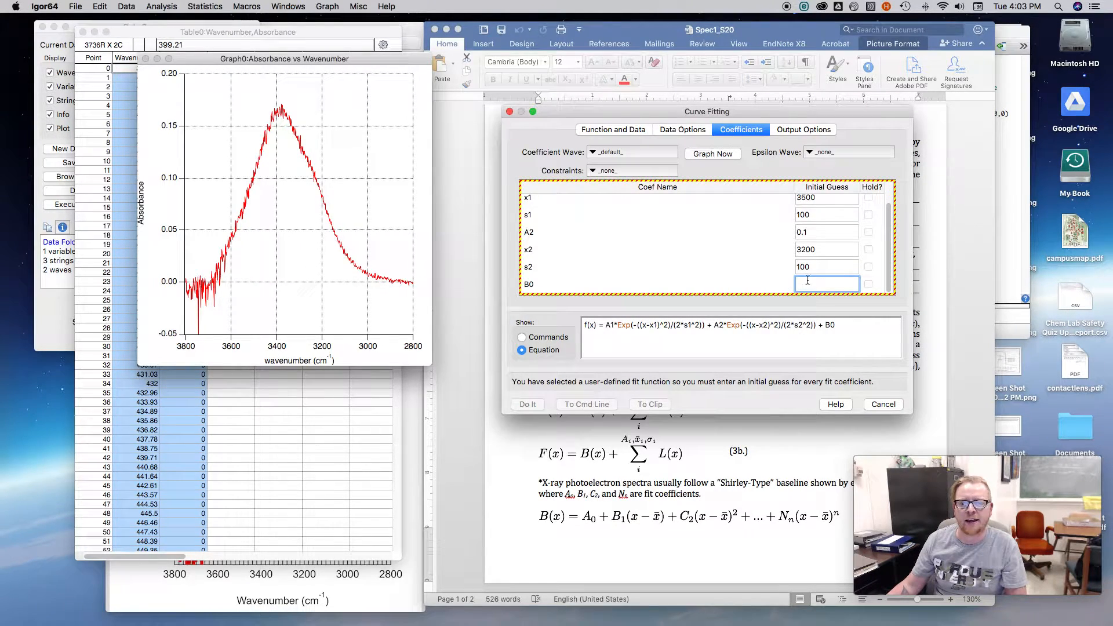
pyautogui.write('0')
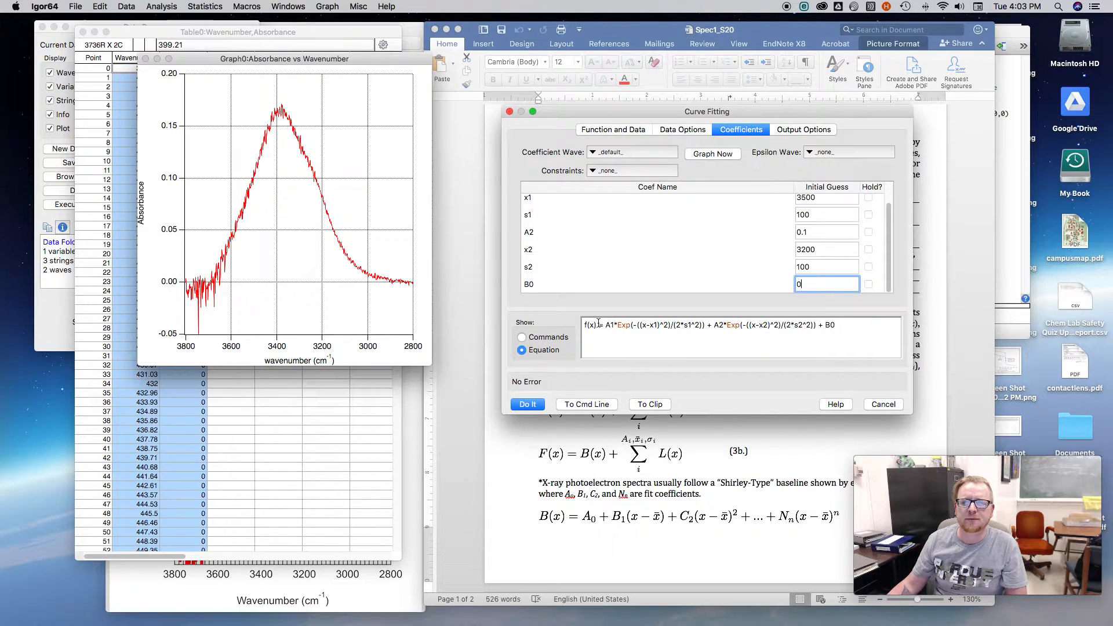
# Preview the initial guesses on the absorbance graph, then run the total_fit fit over the 3800 to 2800 range and accept it.
pyautogui.click(718, 154)
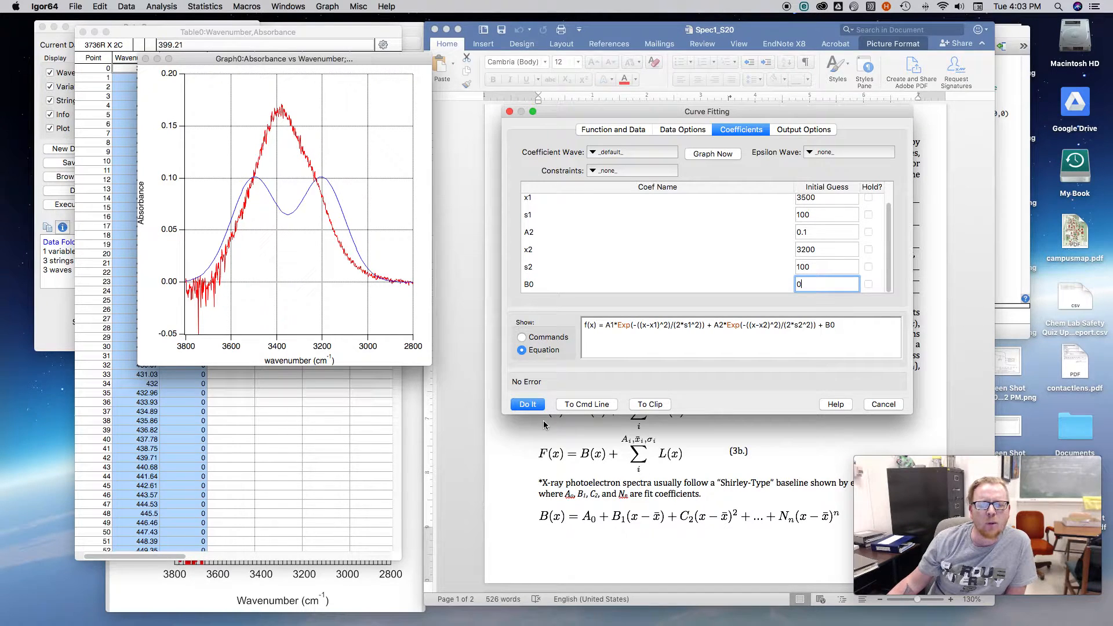
pyautogui.click(531, 405)
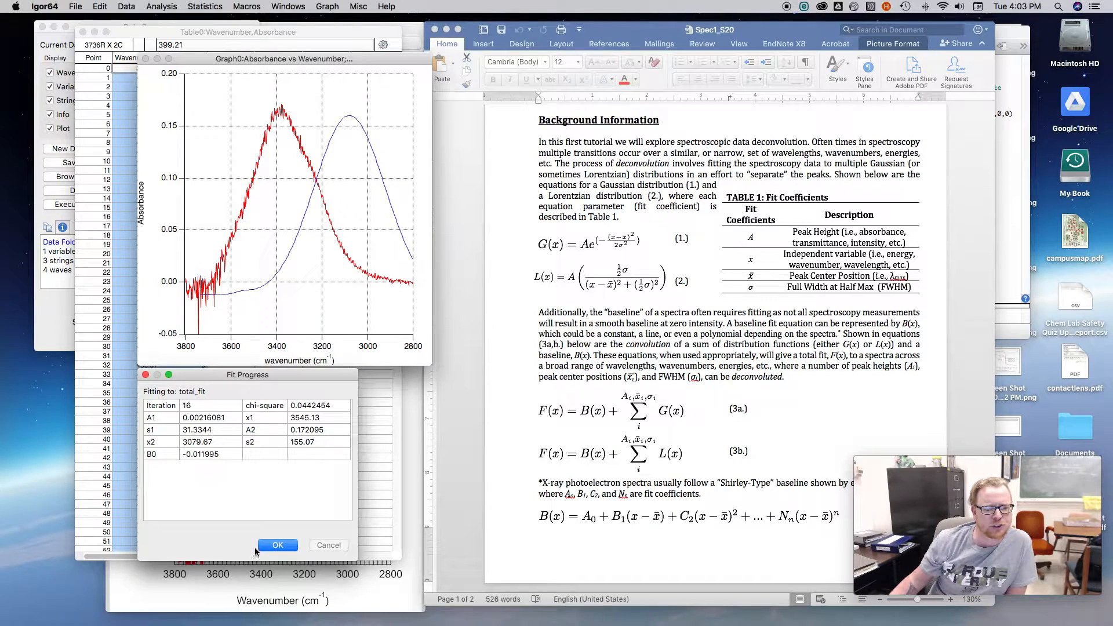
pyautogui.click(288, 545)
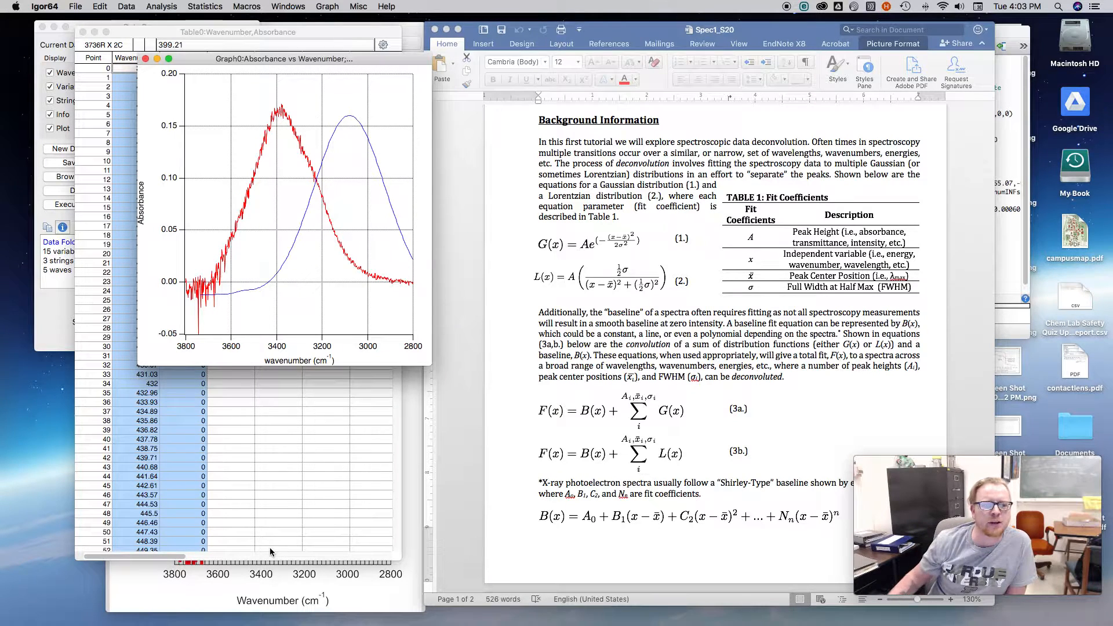
# Reopen Curve Fitting and clear the start and end values of the fit data range.
pyautogui.click(167, 7)
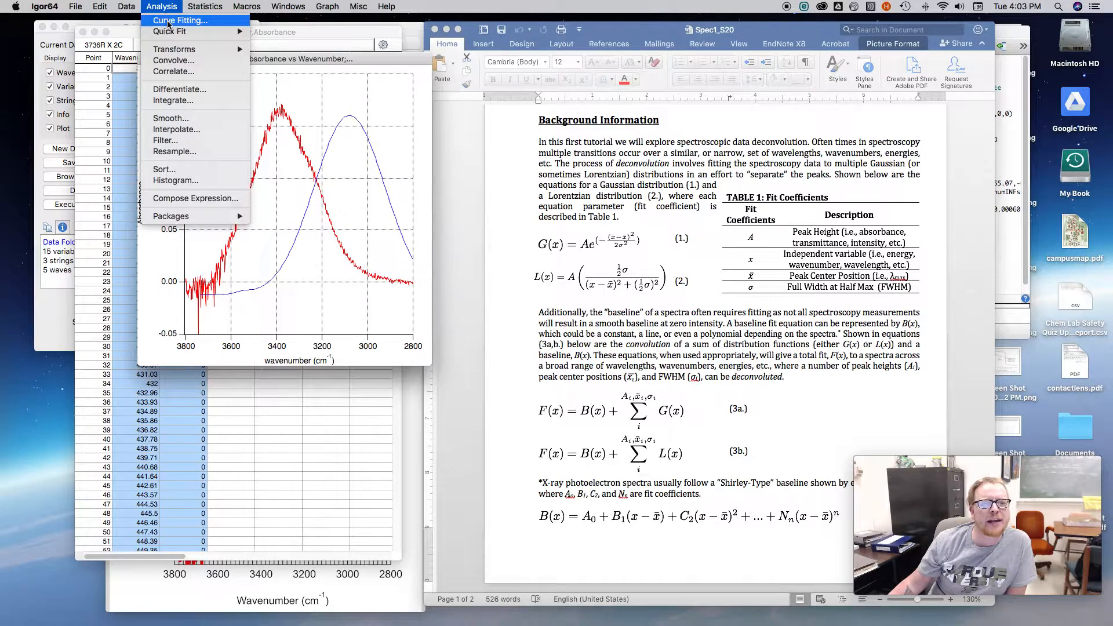
pyautogui.click(169, 23)
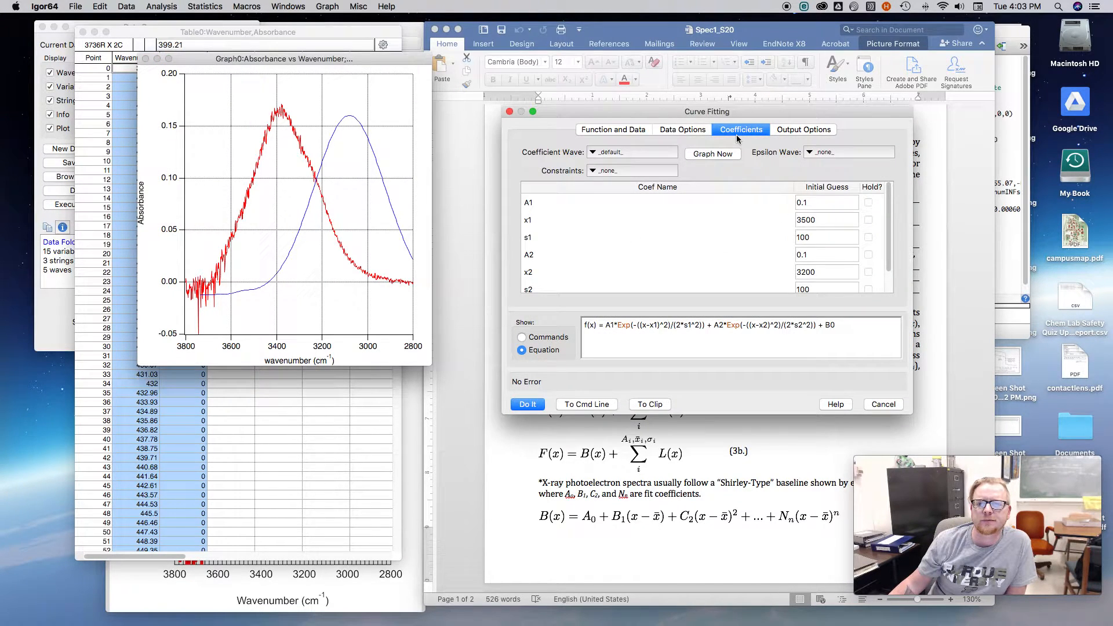
pyautogui.click(698, 131)
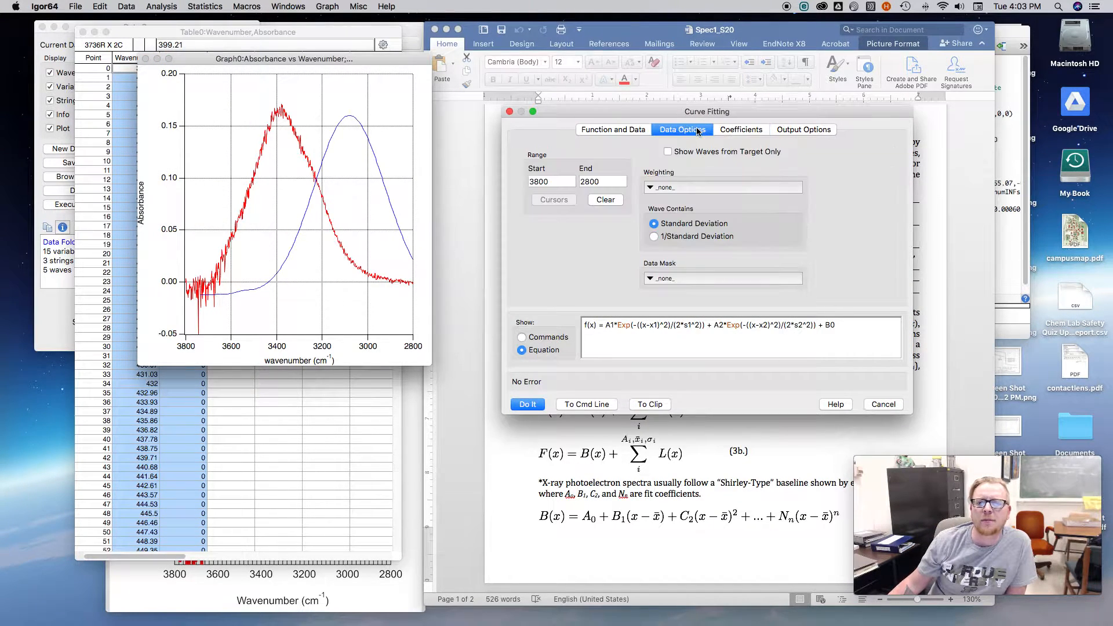
pyautogui.click(606, 200)
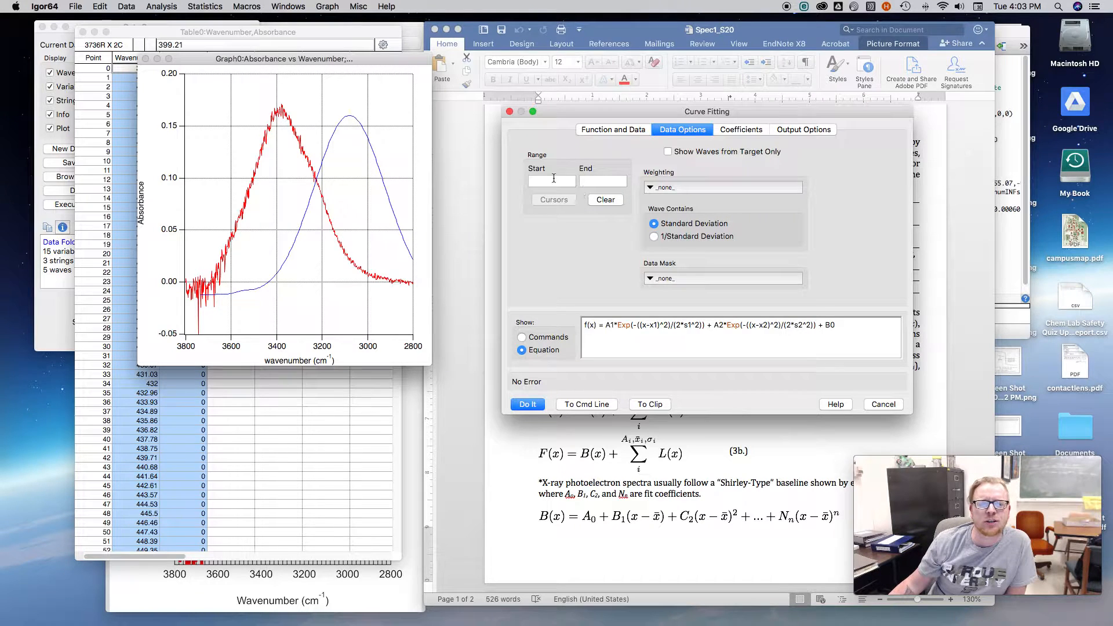
pyautogui.click(752, 135)
pyautogui.click(696, 131)
pyautogui.click(741, 131)
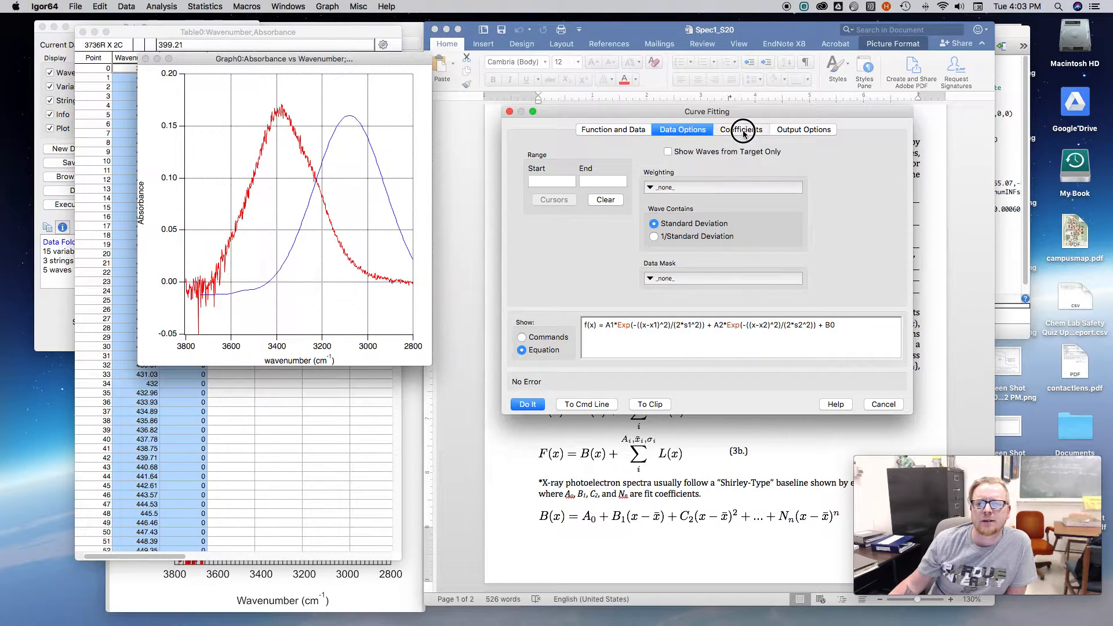
# Plot the initial guesses on the graph again and rerun total_fit without a range limit.
pyautogui.click(717, 155)
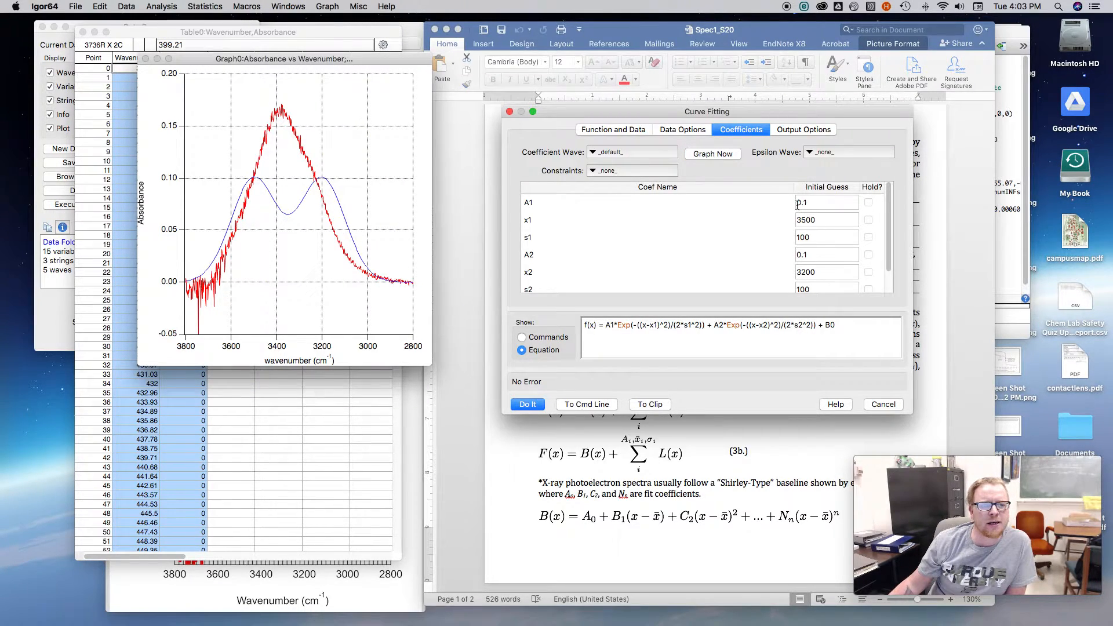
pyautogui.click(535, 406)
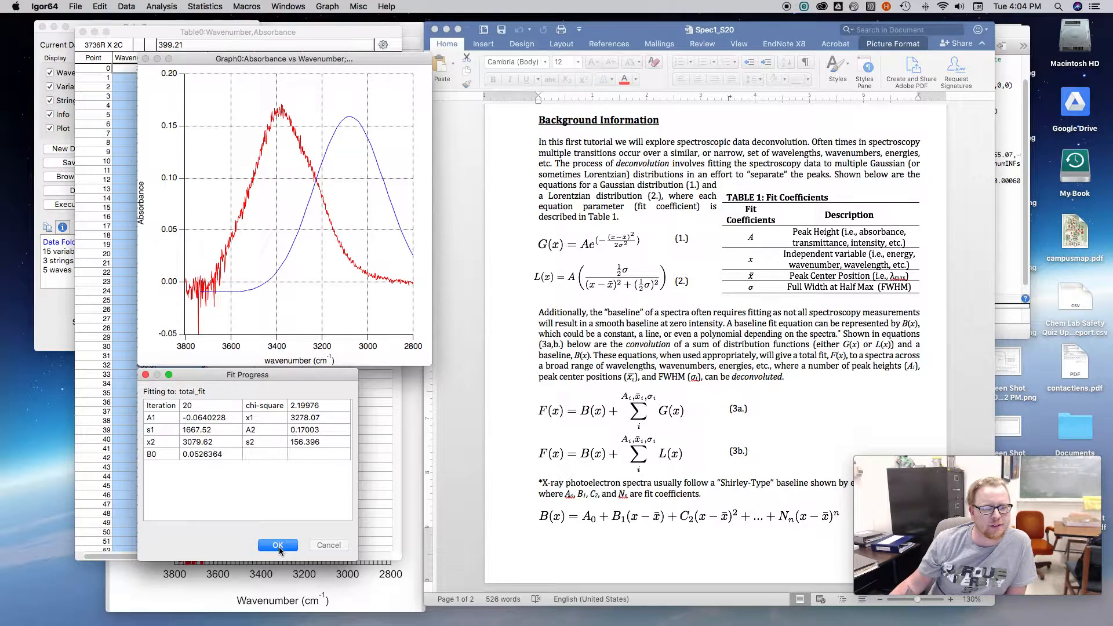
pyautogui.click(278, 546)
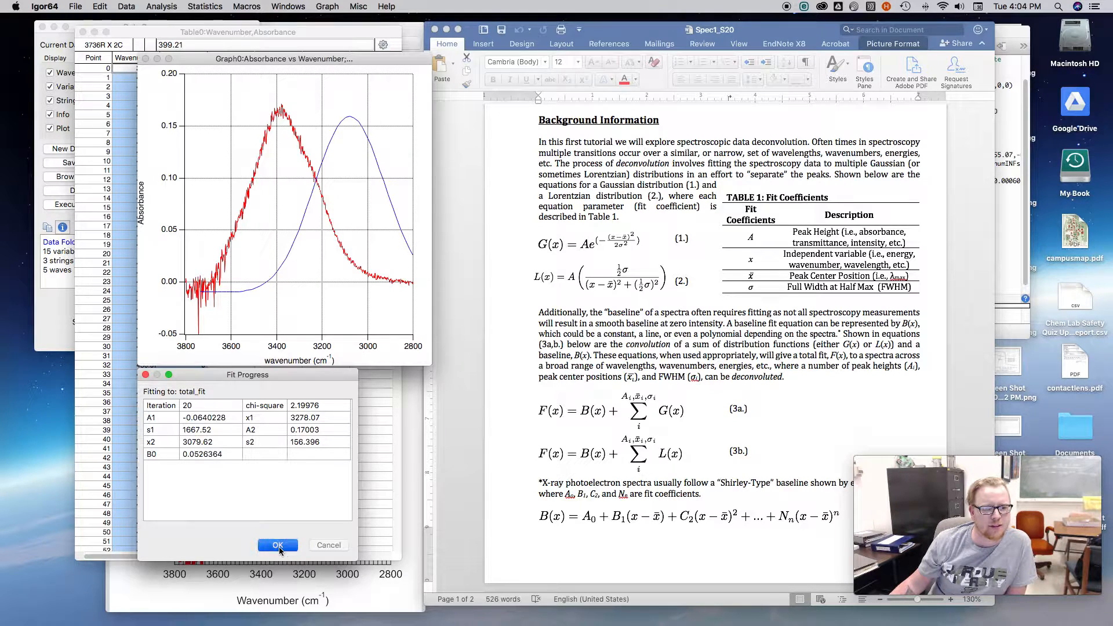
# Set the fit's Y data to Absorbance and X data to Wavenumber, then rerun total_fit and accept the result.
pyautogui.click(164, 5)
pyautogui.click(168, 33)
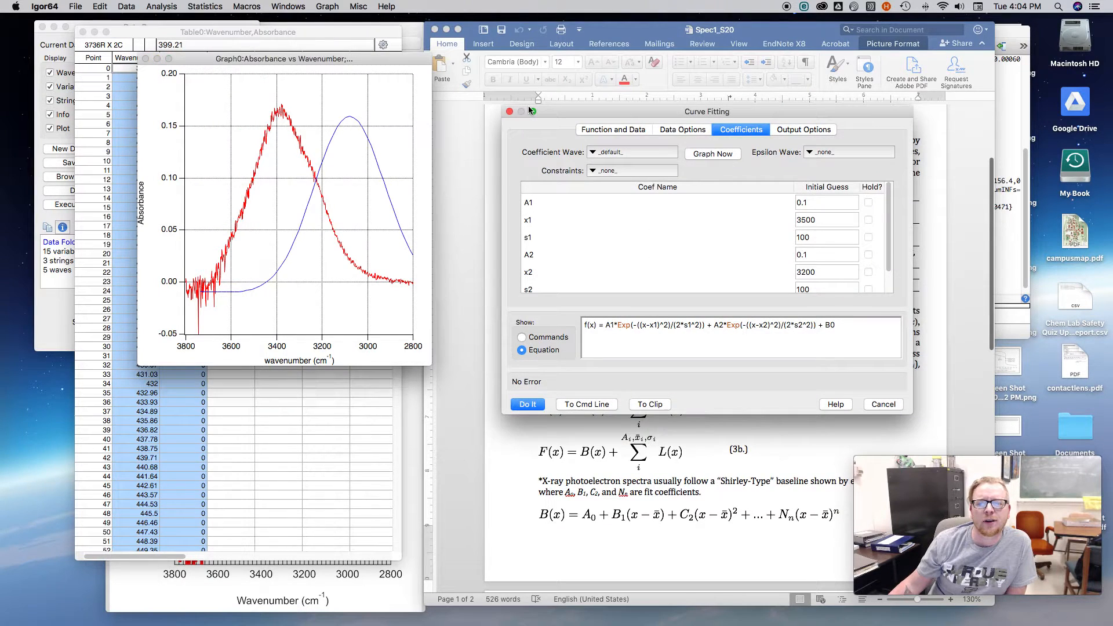
pyautogui.click(624, 130)
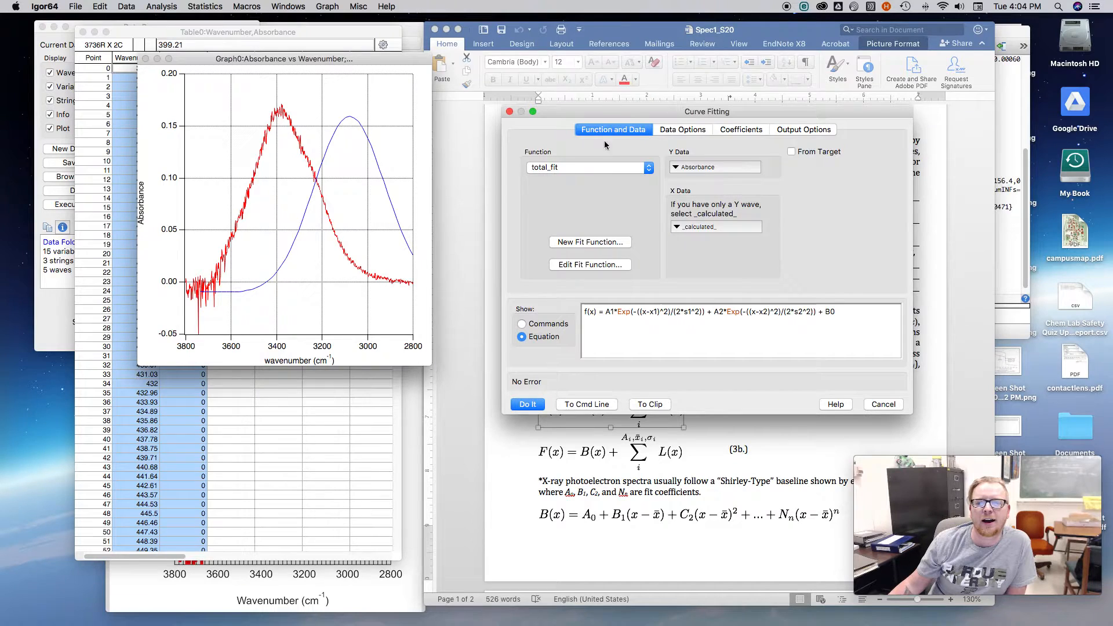
pyautogui.click(698, 167)
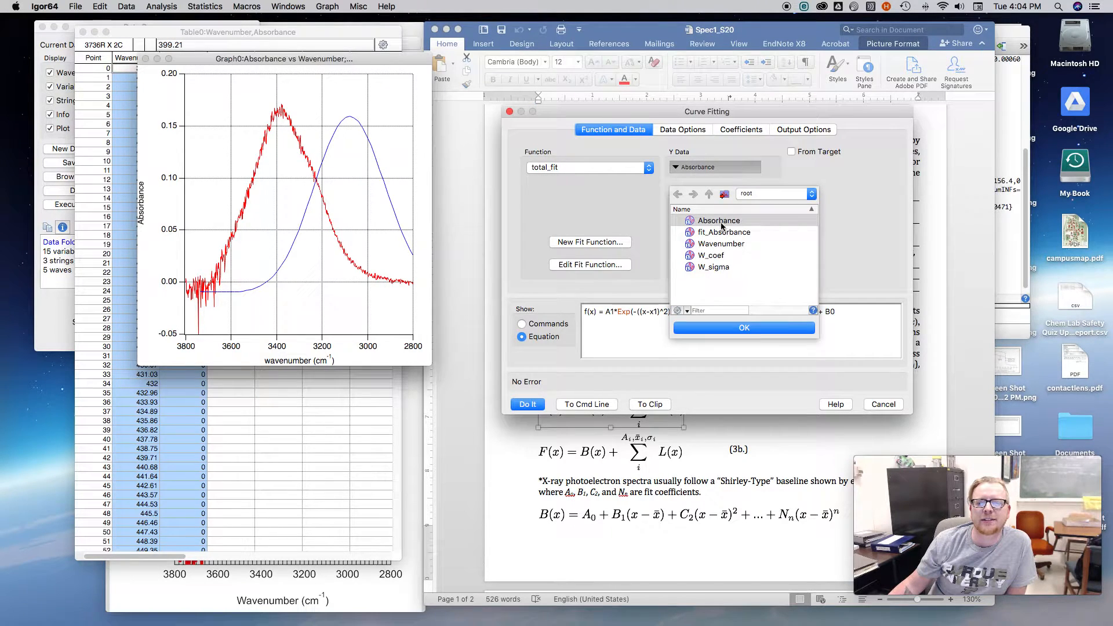
pyautogui.click(722, 221)
pyautogui.click(703, 227)
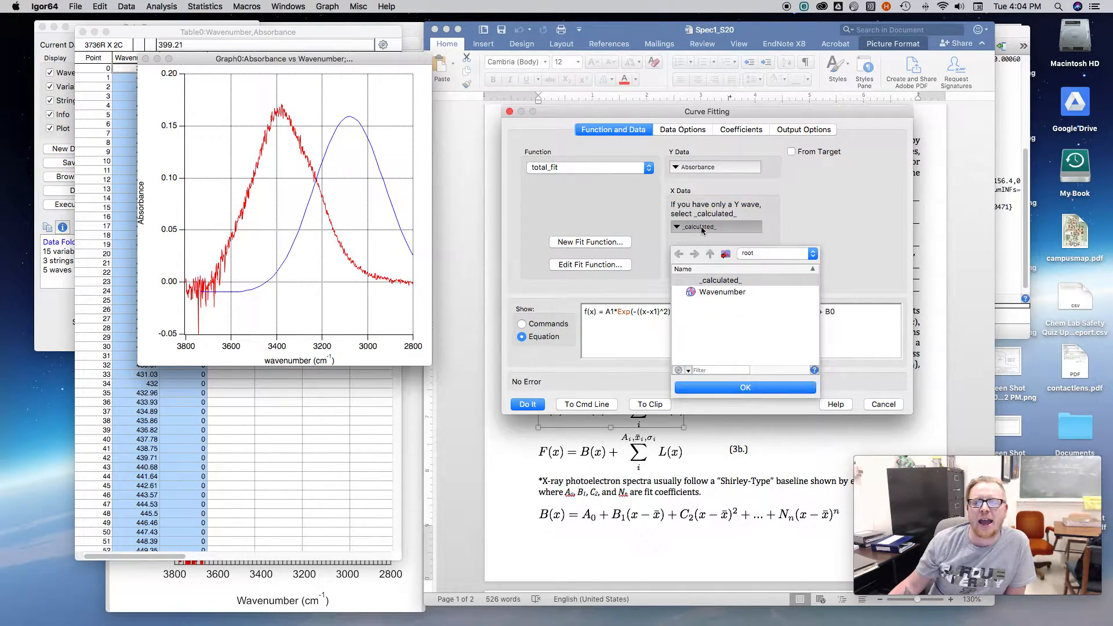
pyautogui.click(723, 293)
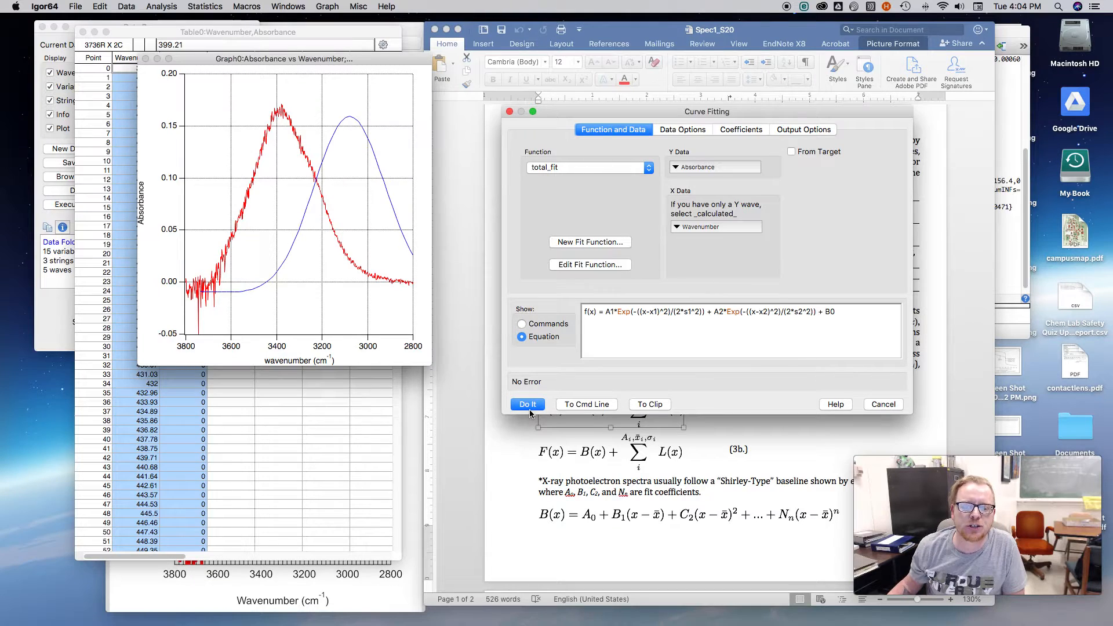
pyautogui.click(527, 404)
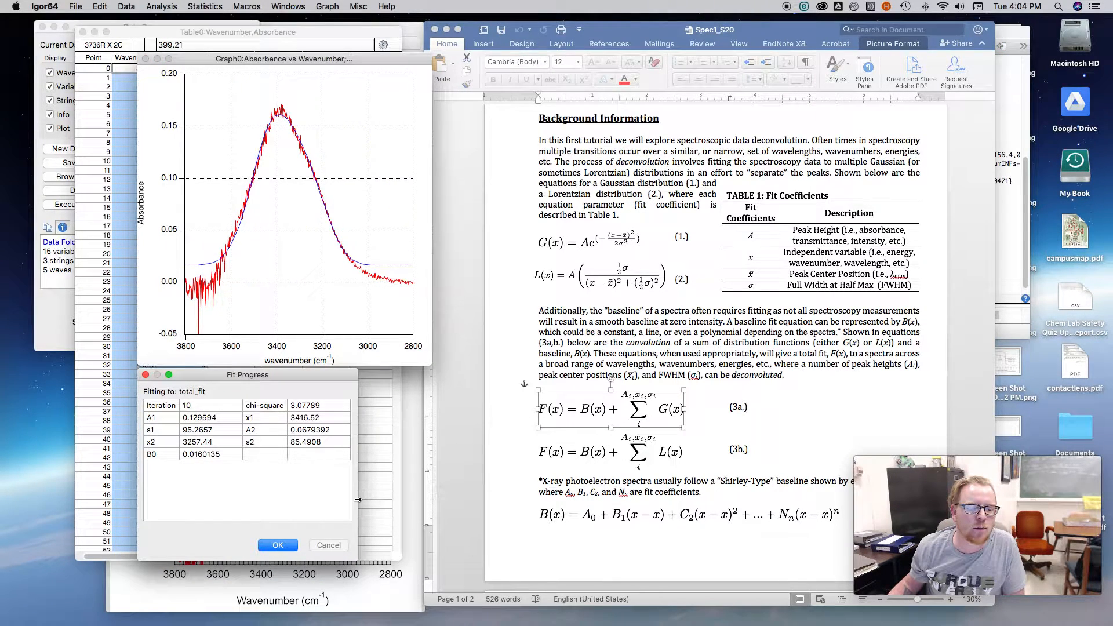
pyautogui.click(278, 546)
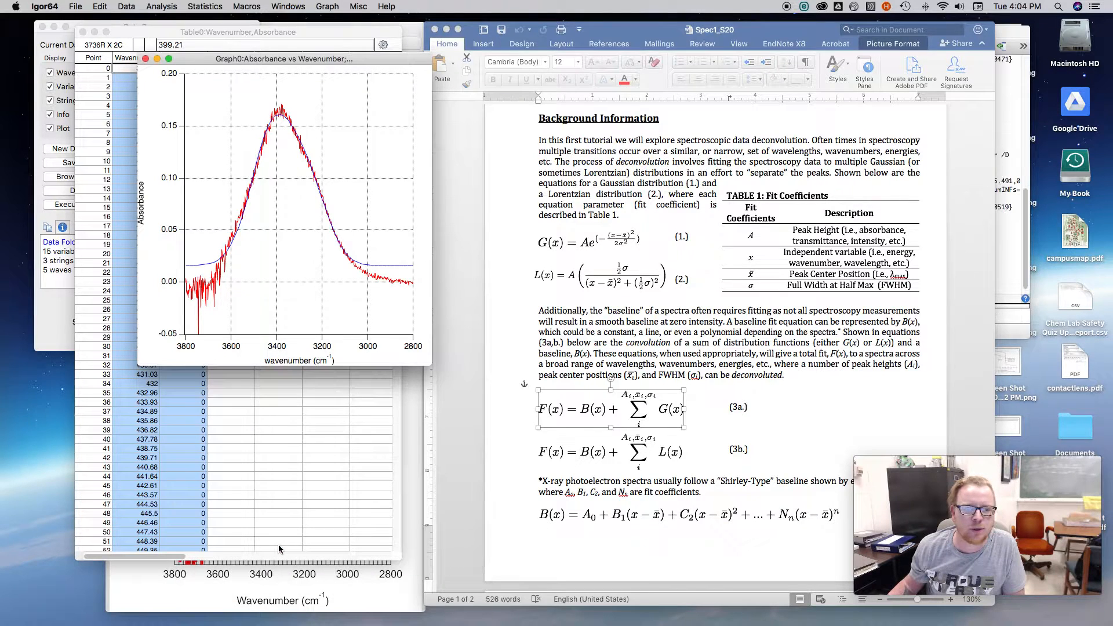
# Enable error analysis with a 95% confidence interval for the fit coefficients in the Curve Fitting output options, and rerun total_fit.
pyautogui.click(1017, 231)
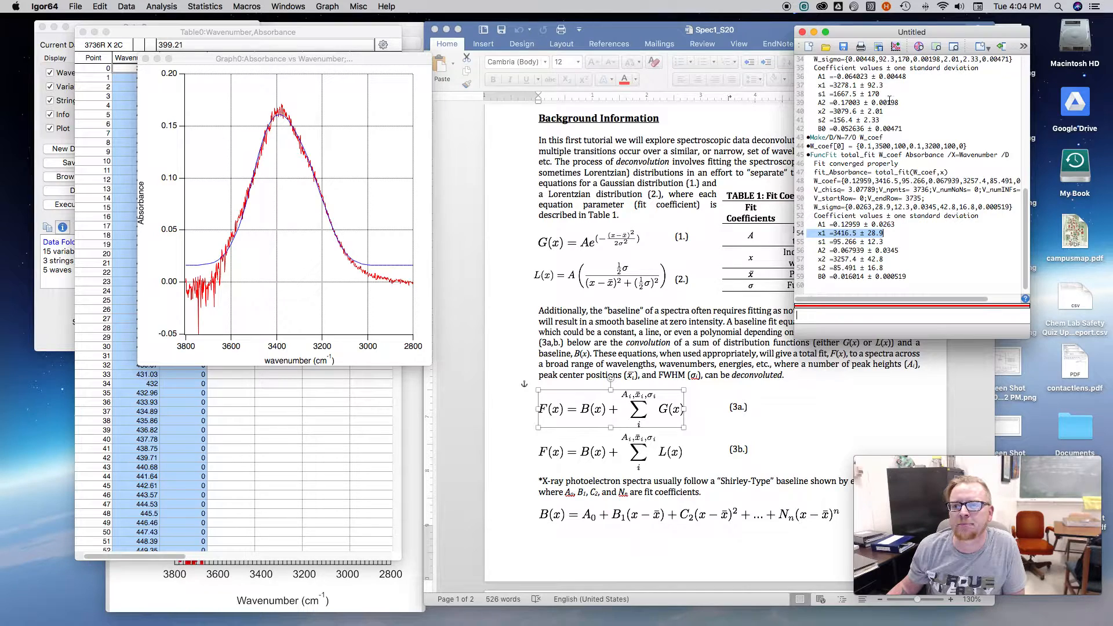
pyautogui.moveTo(817, 224); pyautogui.dragTo(911, 276)
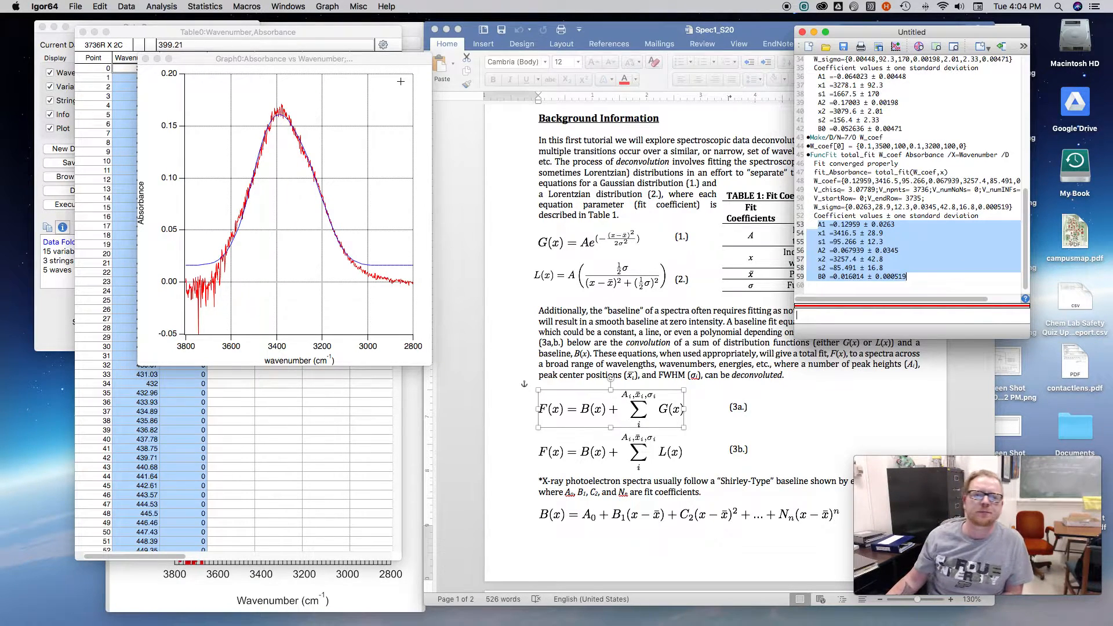
pyautogui.click(170, 7)
pyautogui.click(172, 27)
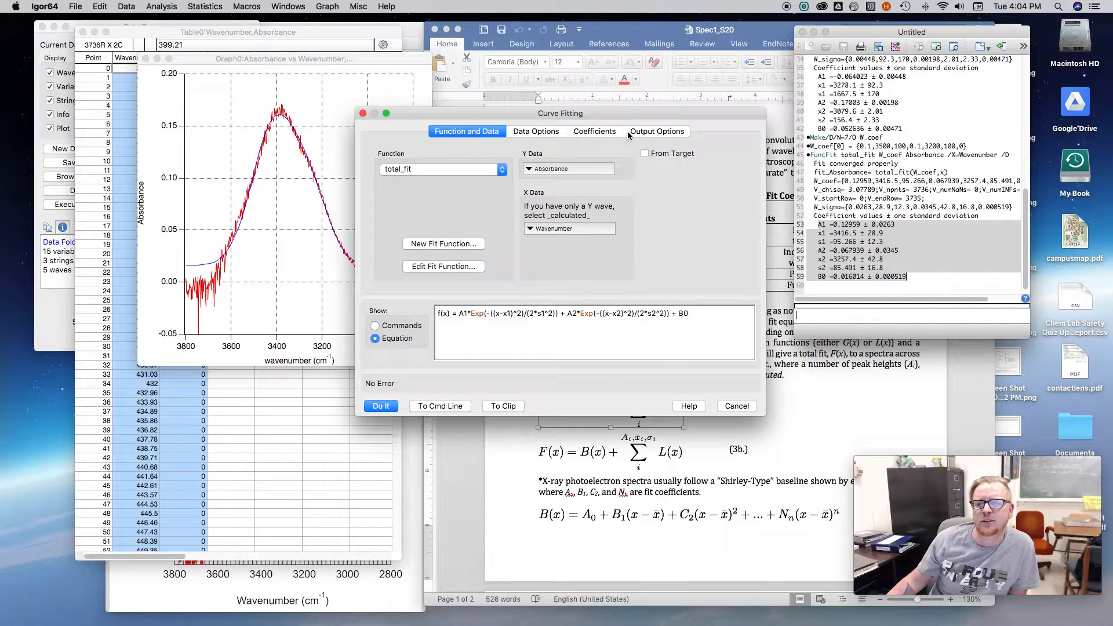
pyautogui.click(613, 132)
pyautogui.click(667, 133)
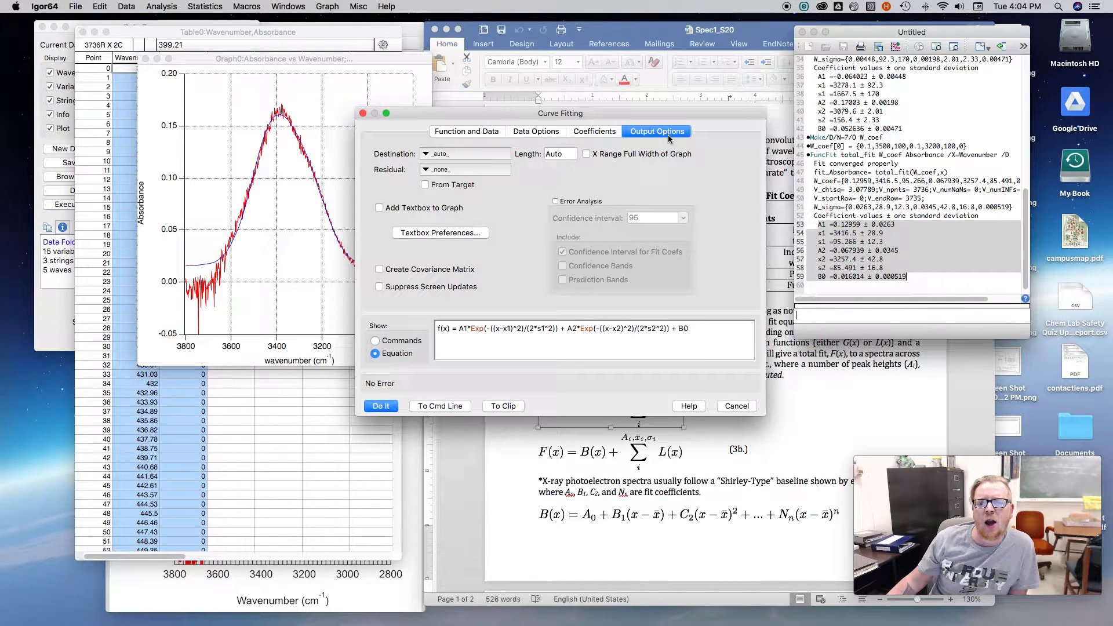
pyautogui.click(579, 202)
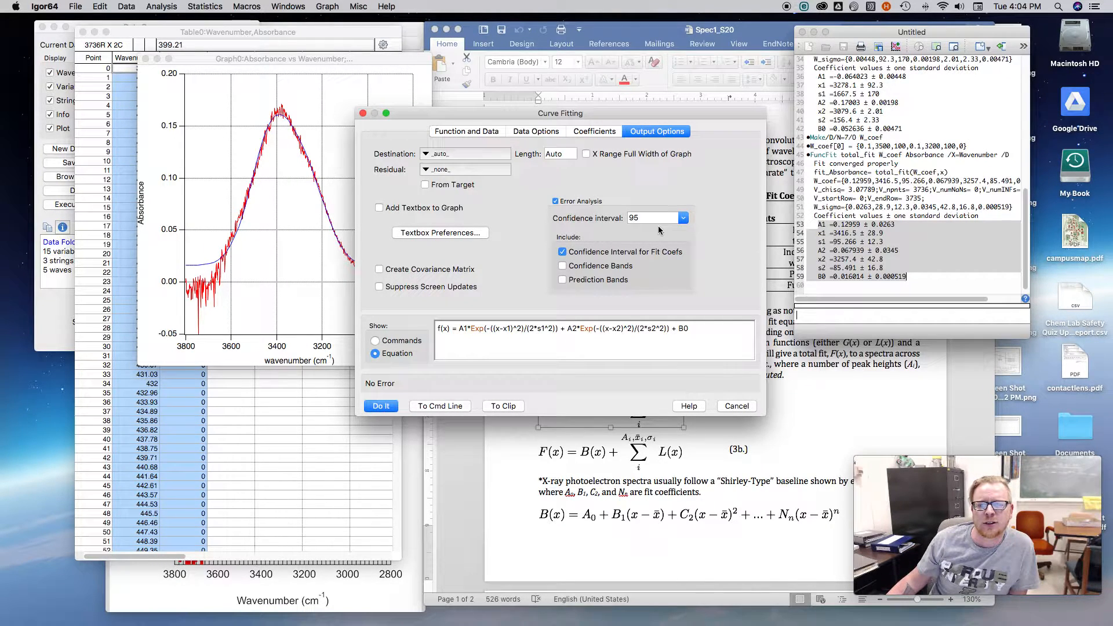
pyautogui.click(386, 405)
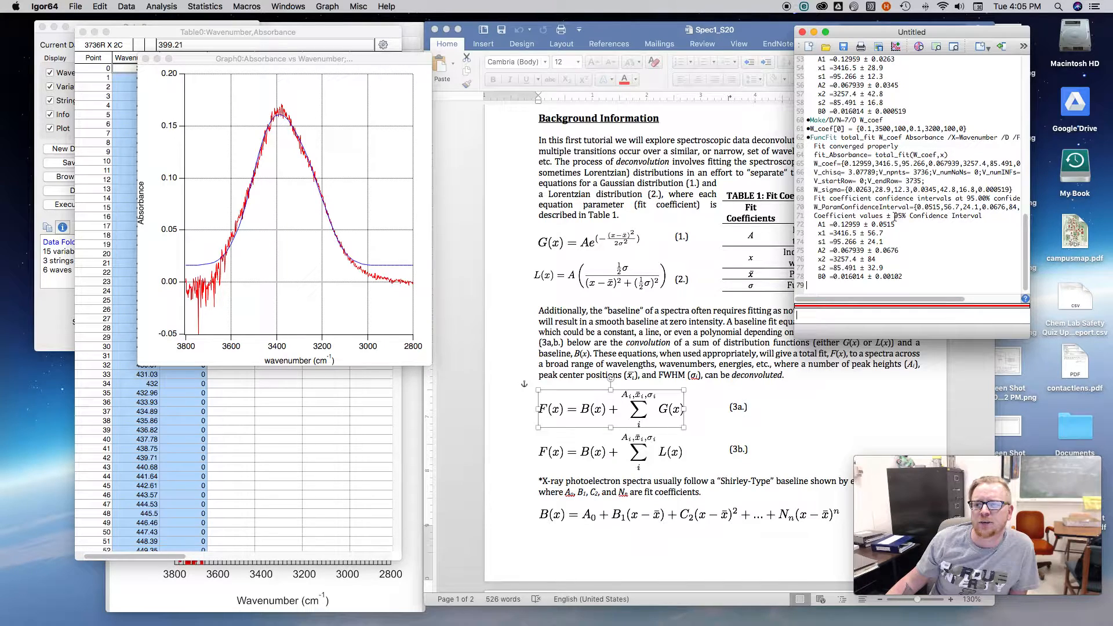
# Examine the fitted coefficients and their 95% confidence intervals in the command history, especially peak centers x1 and x2 and baseline B0.
pyautogui.click(928, 239)
pyautogui.moveTo(834, 225); pyautogui.dragTo(914, 271)
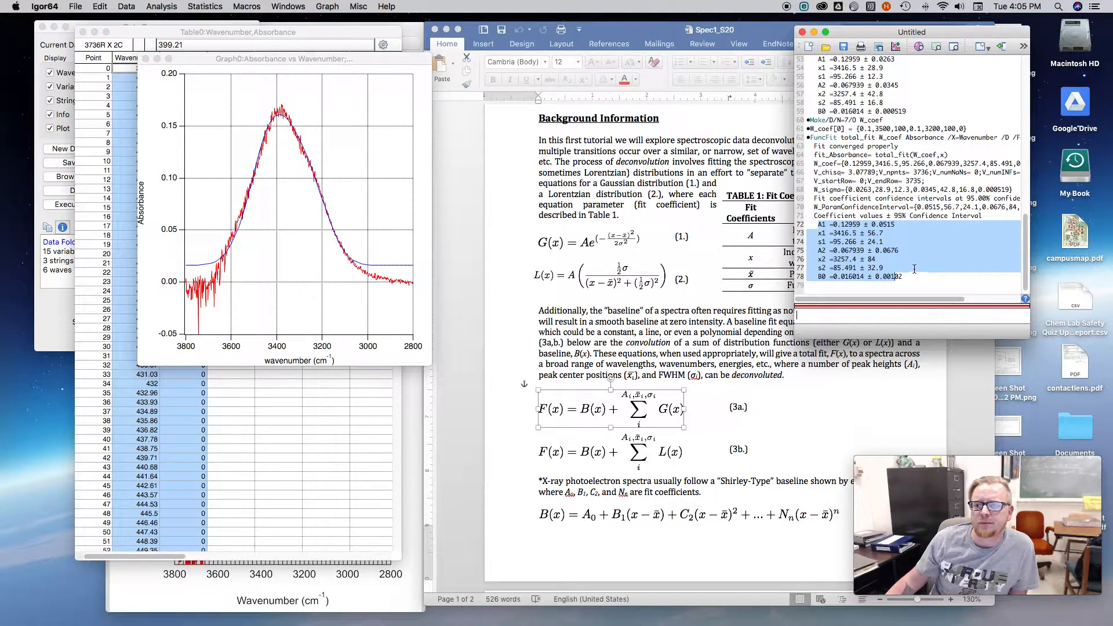
pyautogui.click(904, 256)
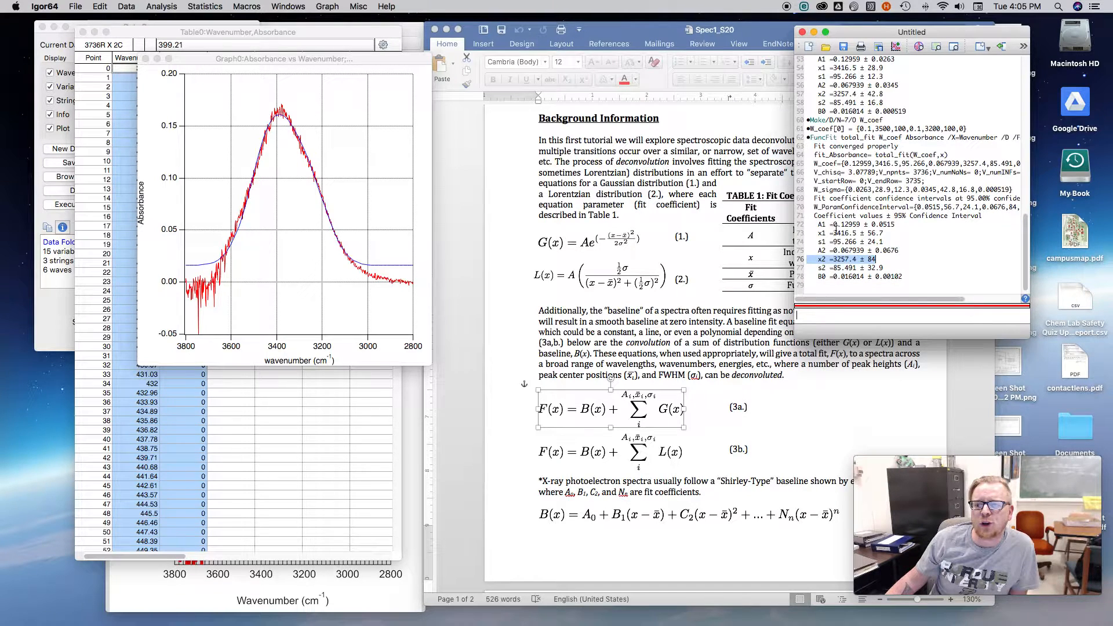
pyautogui.moveTo(834, 232); pyautogui.dragTo(886, 233)
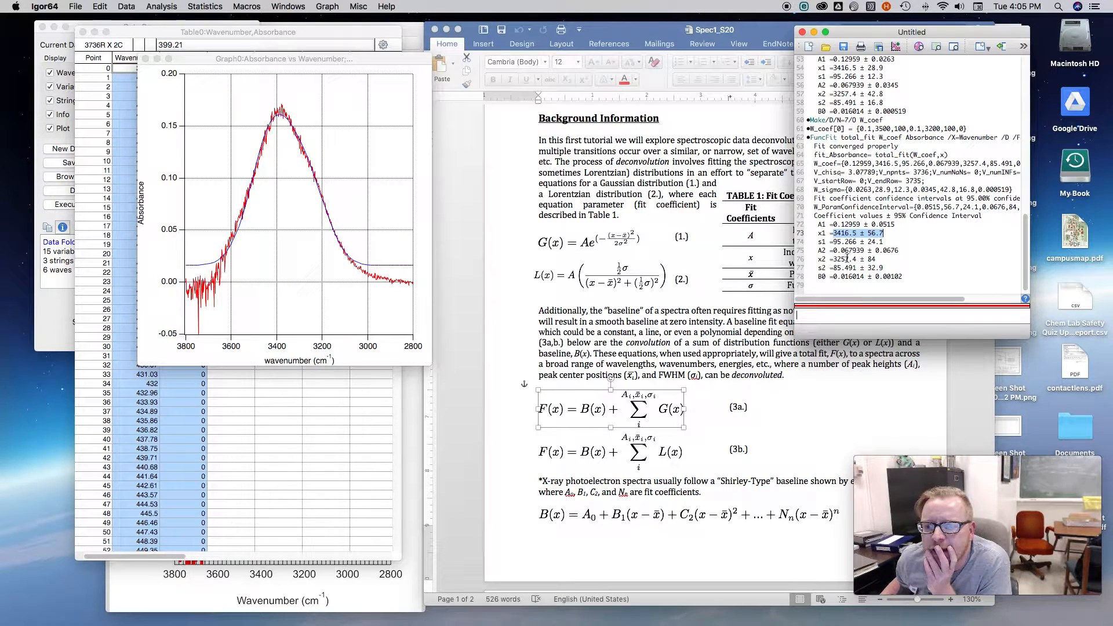
pyautogui.moveTo(834, 259); pyautogui.dragTo(892, 259)
pyautogui.tripleClick(892, 259)
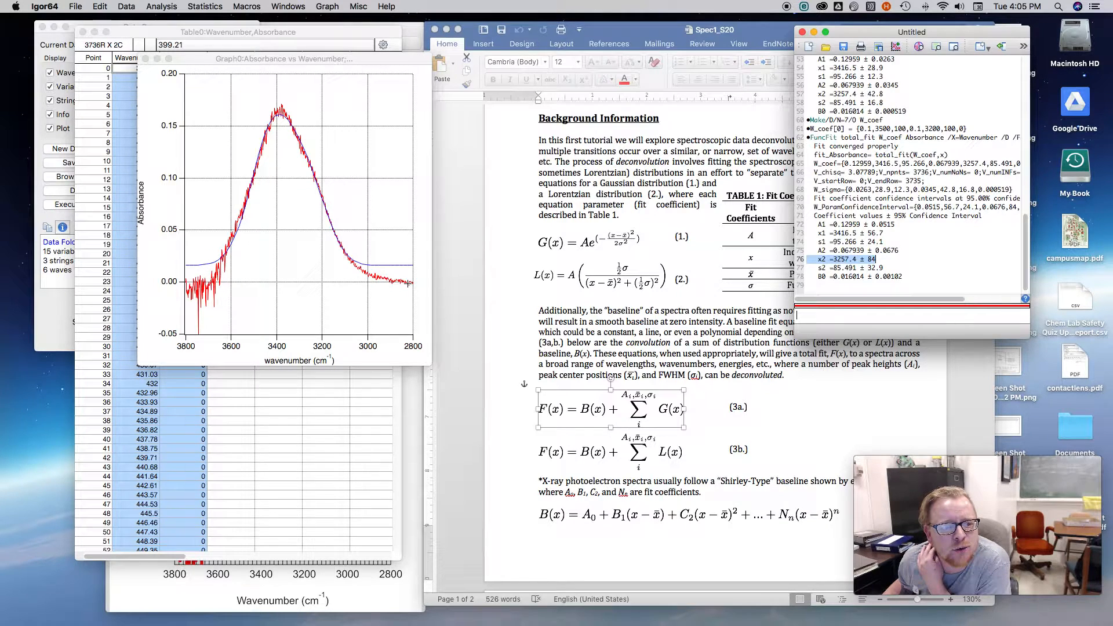
pyautogui.tripleClick(849, 277)
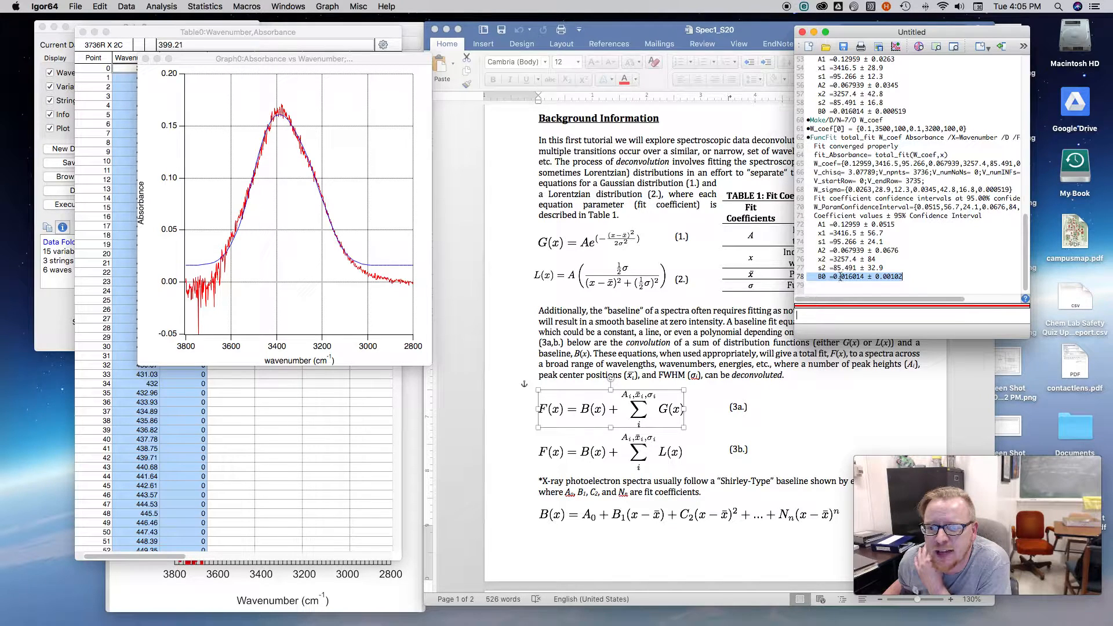
pyautogui.tripleClick(849, 277)
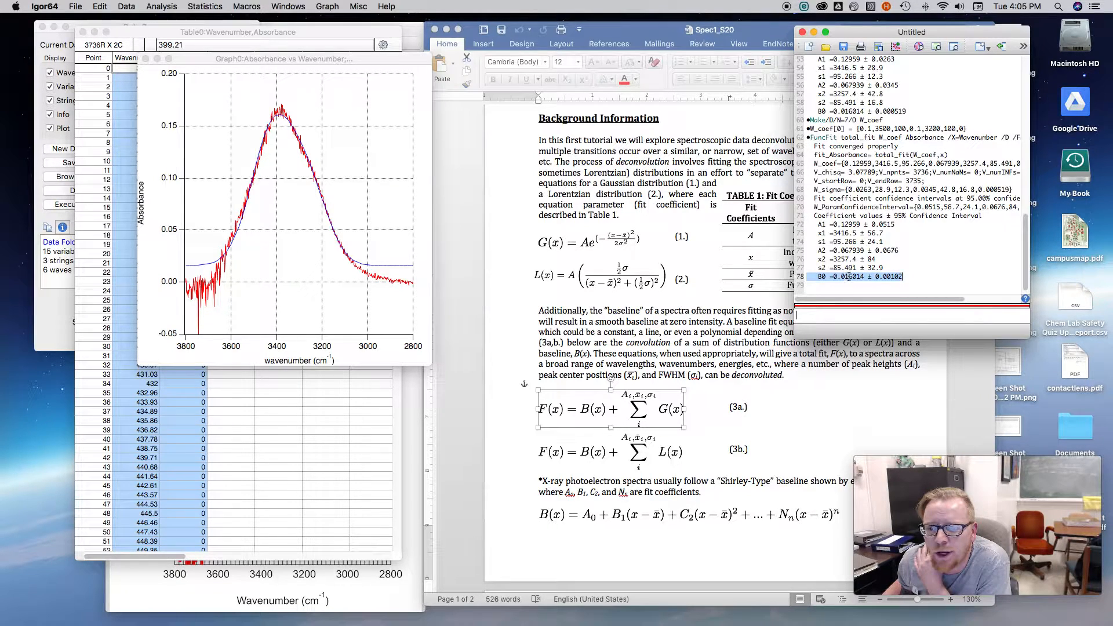
# Turn on minor ticks for the left axis of the absorbance graph.
pyautogui.doubleClick(186, 261)
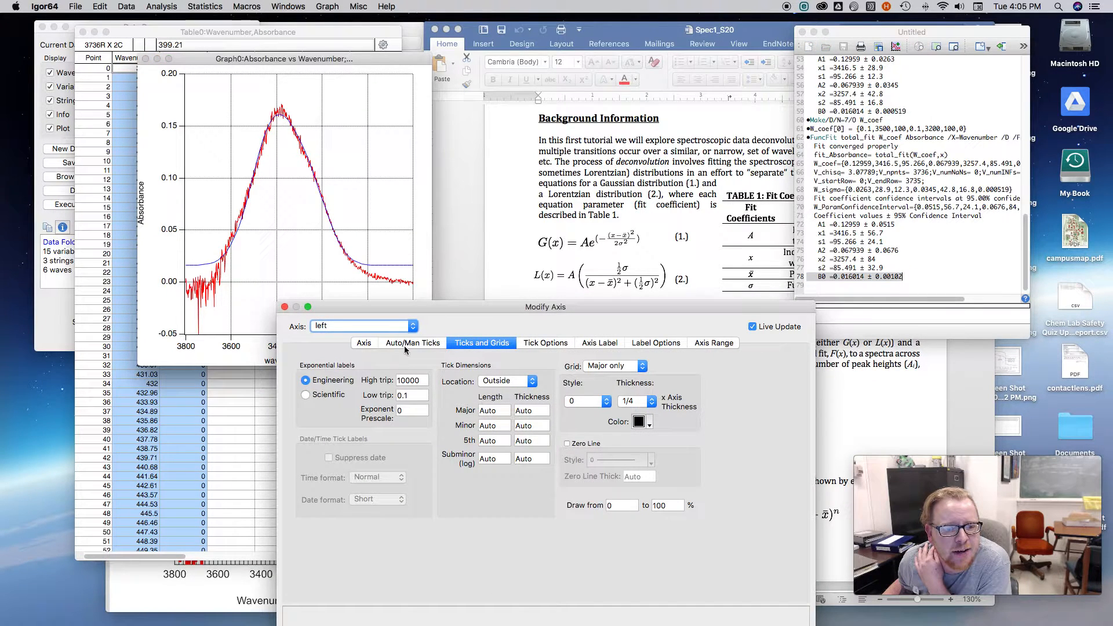
pyautogui.click(411, 342)
pyautogui.click(317, 453)
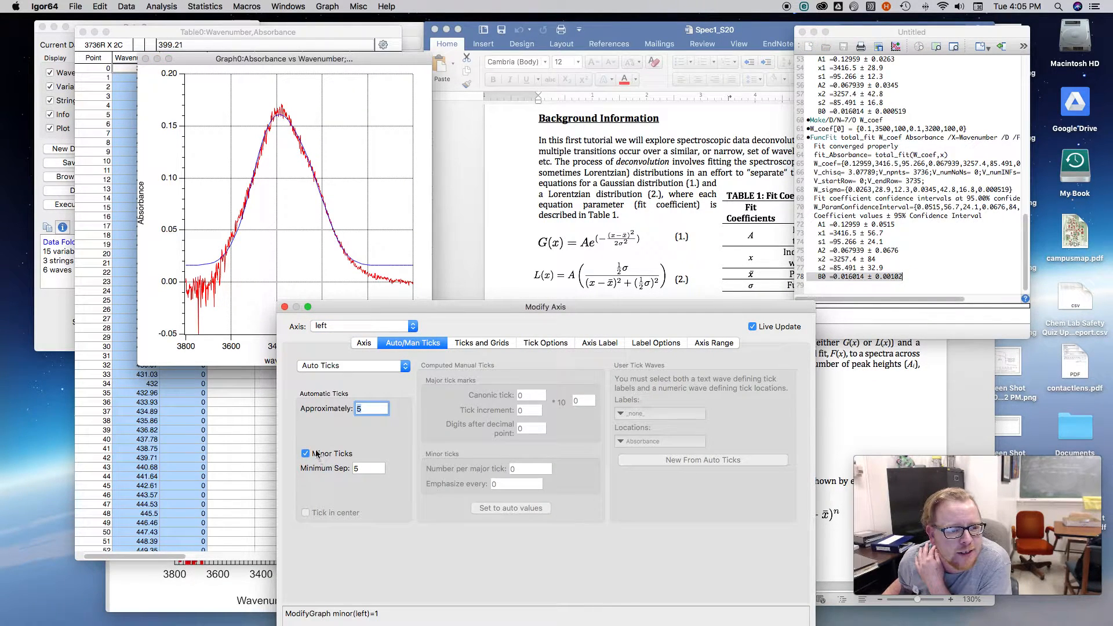
pyautogui.moveTo(618, 302); pyautogui.dragTo(604, 252)
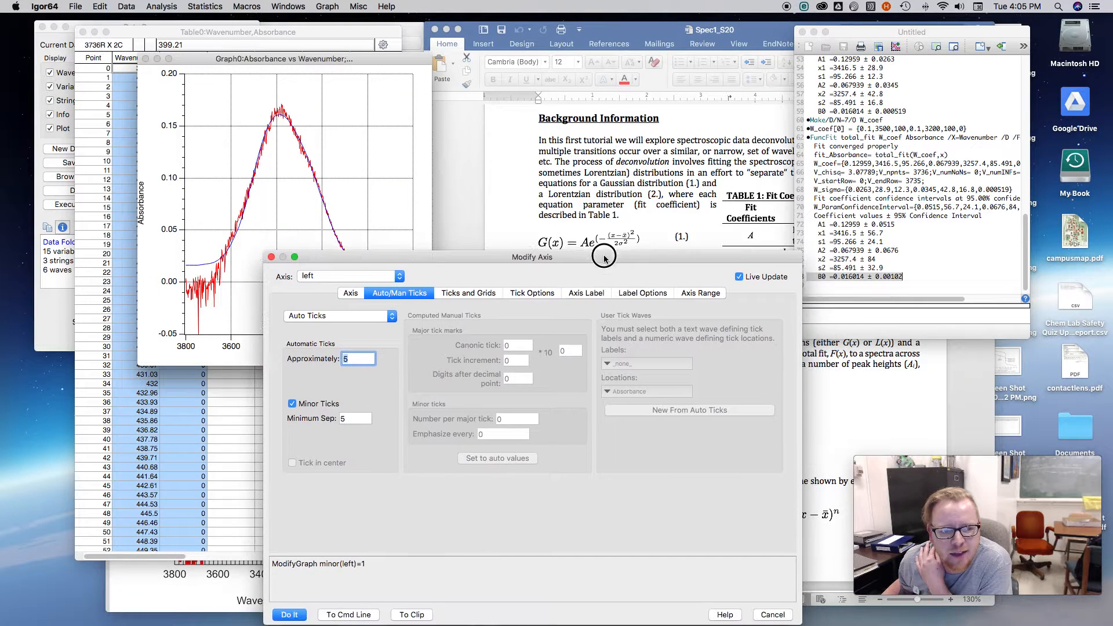
pyautogui.click(280, 615)
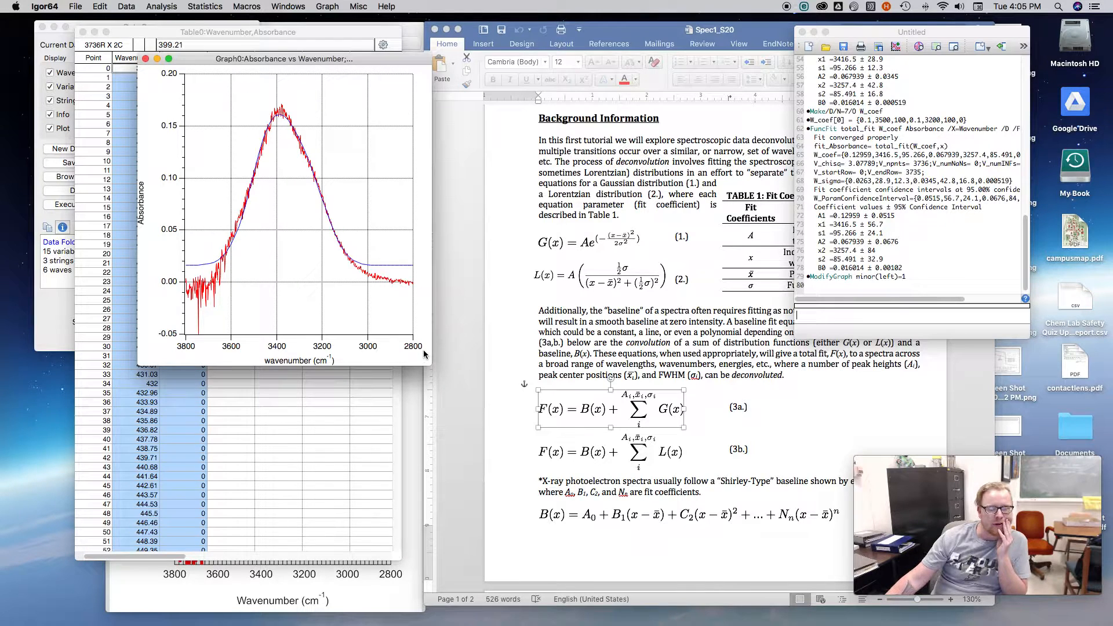
# Edit the total_fit expression so its baseline term becomes B0*x, test-compile it, and replace the existing fit function.
pyautogui.click(163, 7)
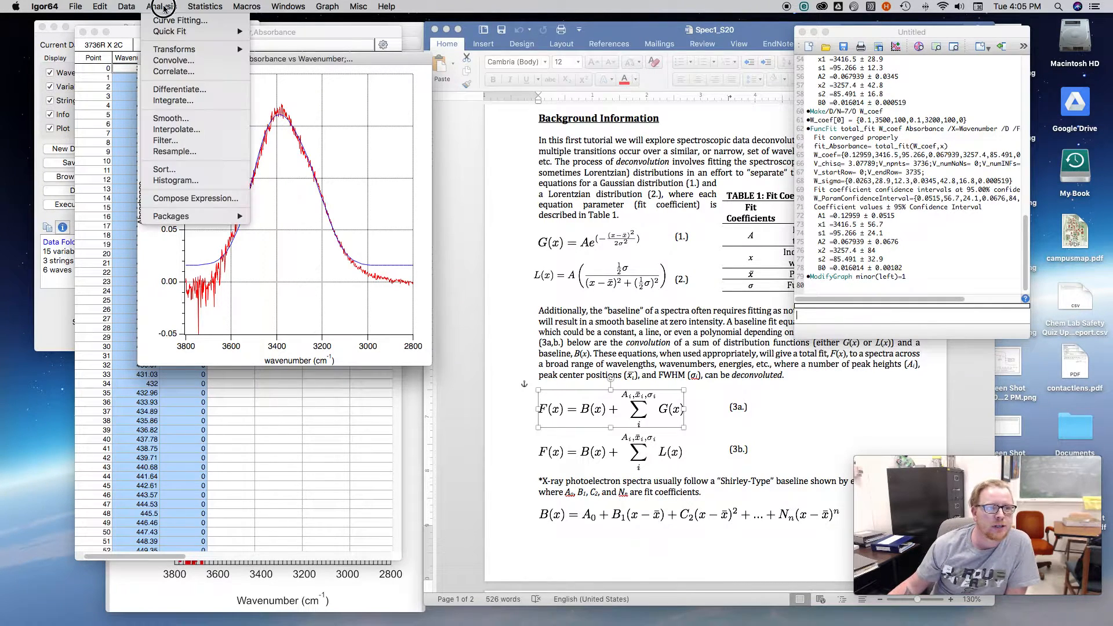
pyautogui.click(164, 20)
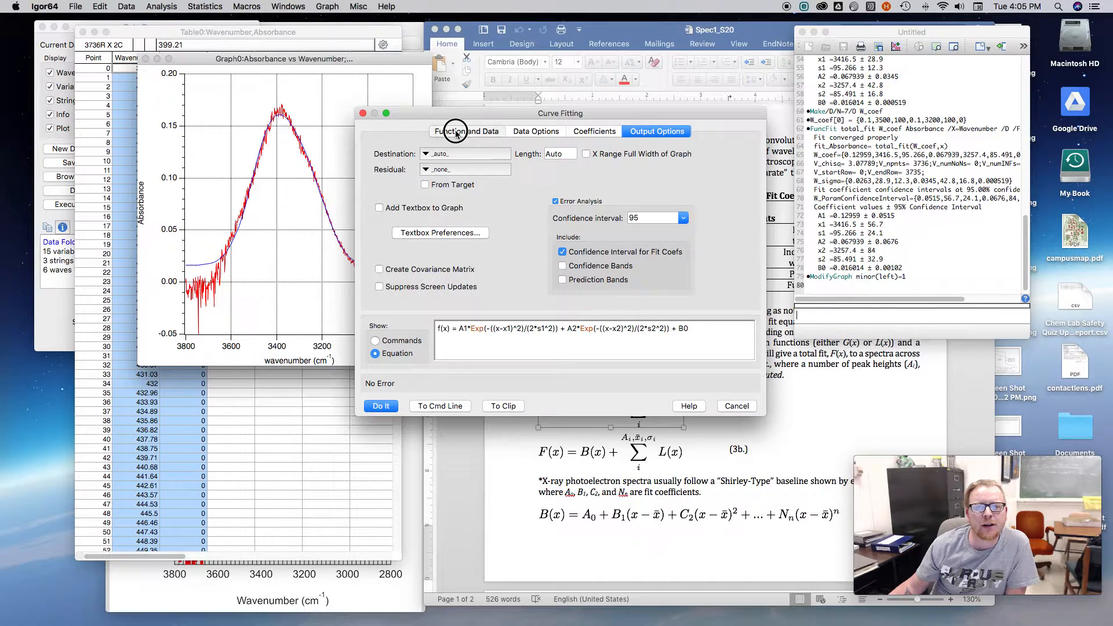
pyautogui.click(455, 132)
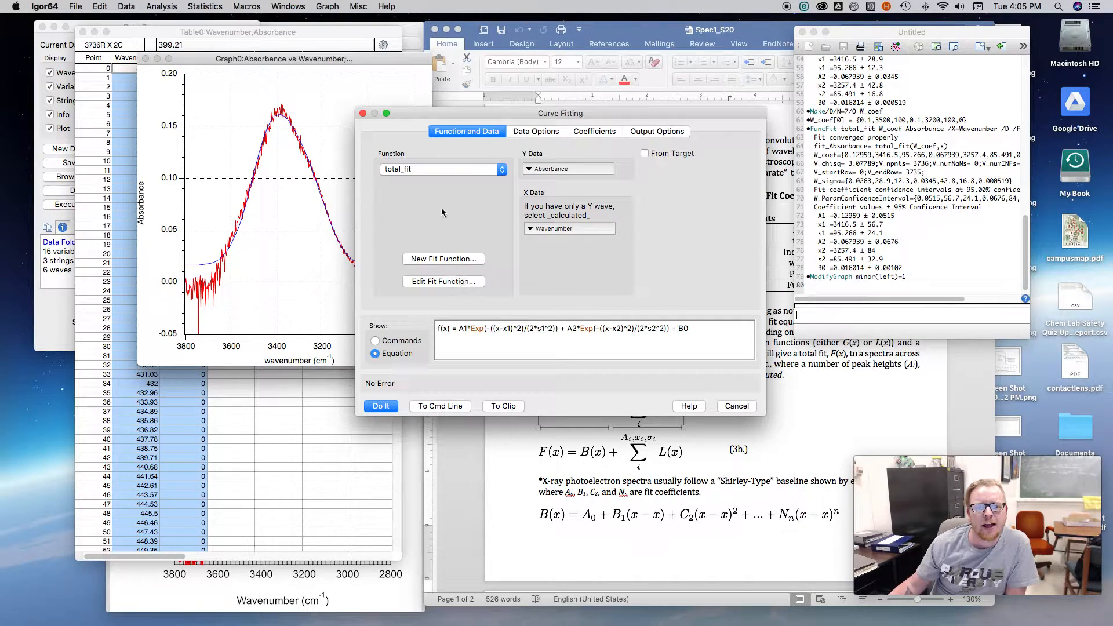
pyautogui.click(444, 282)
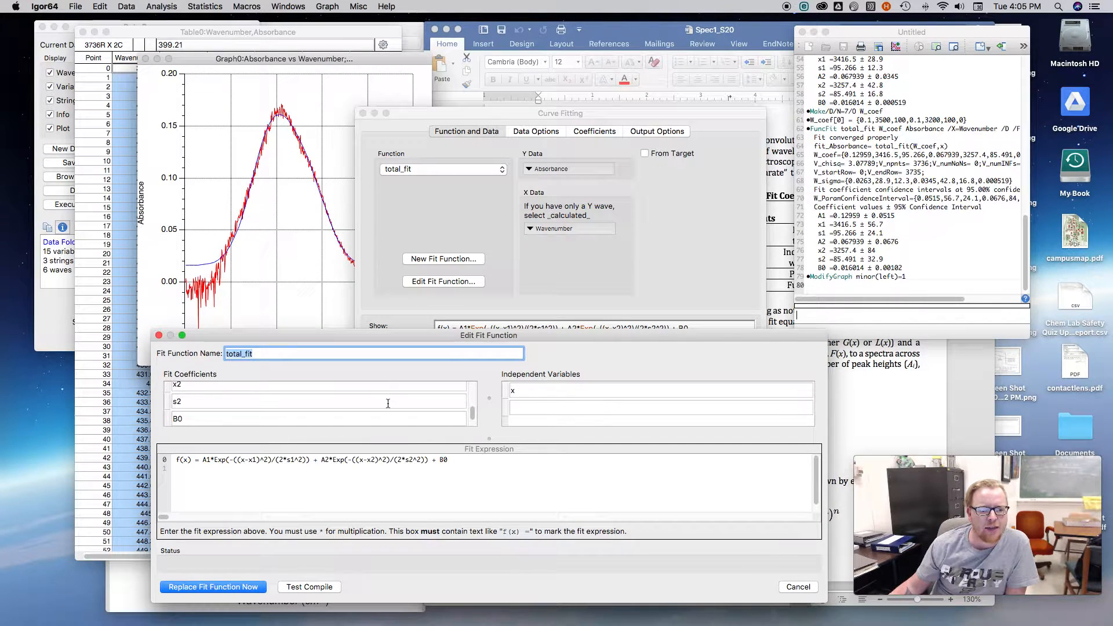
pyautogui.click(525, 491)
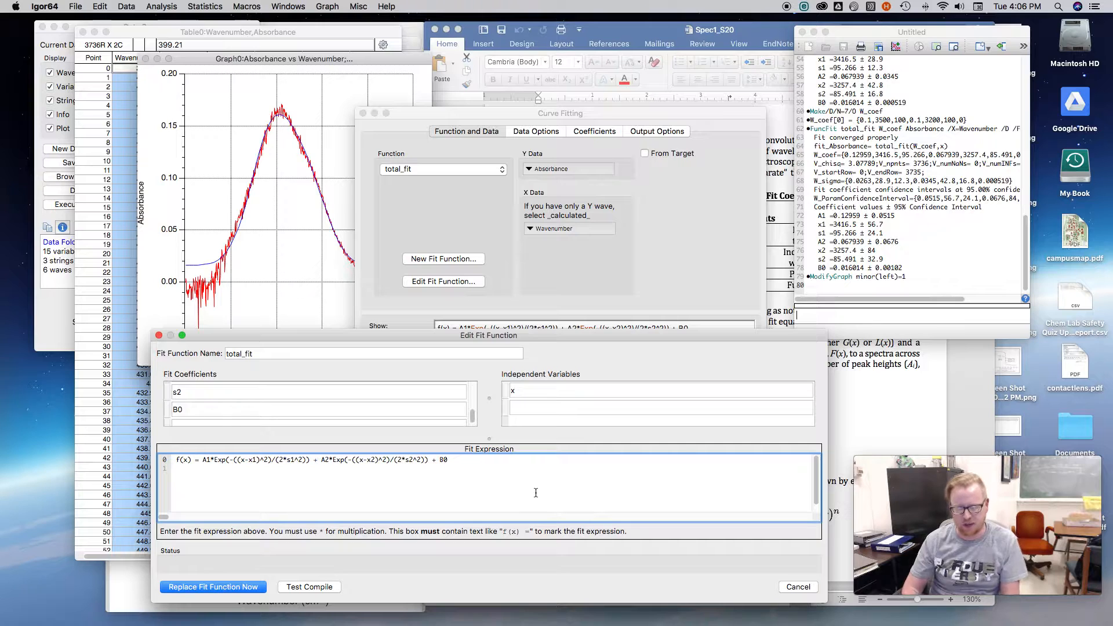
pyautogui.write('*')
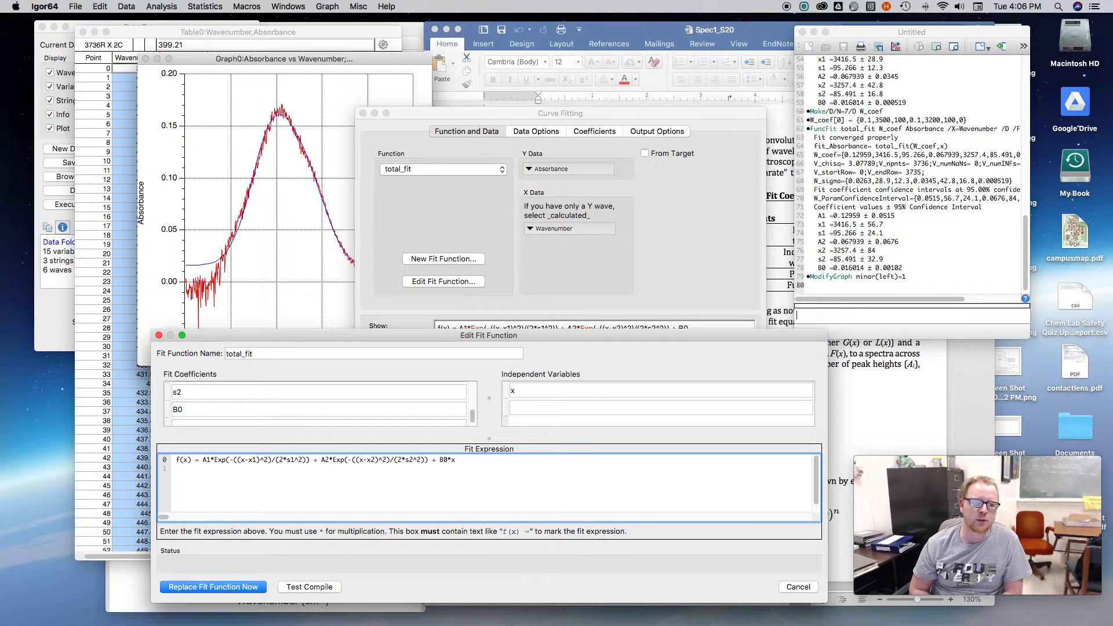
pyautogui.click(294, 587)
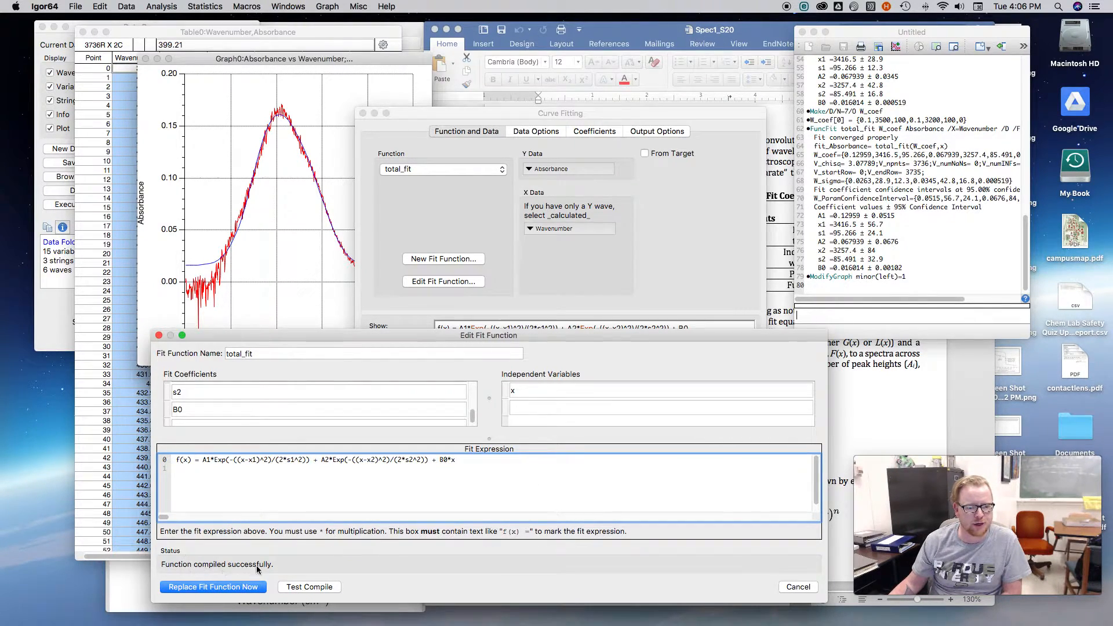
pyautogui.click(233, 587)
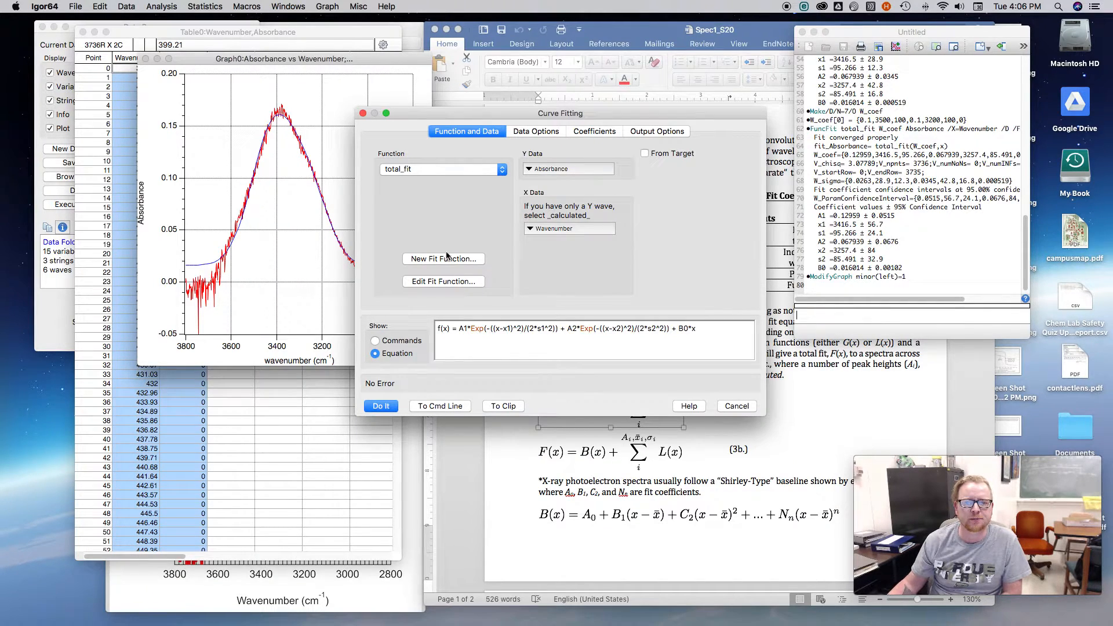
# Plot the initial guesses for the revised function on the absorbance graph and rerun total_fit with the B0*x baseline.
pyautogui.click(594, 131)
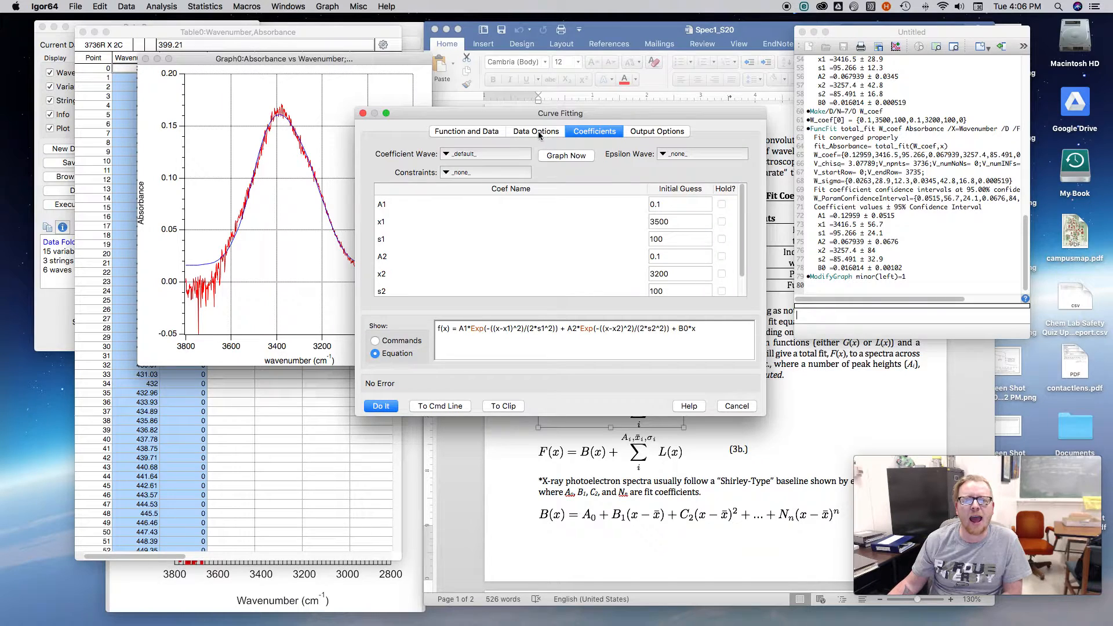
pyautogui.click(560, 157)
pyautogui.moveTo(528, 114); pyautogui.dragTo(638, 104)
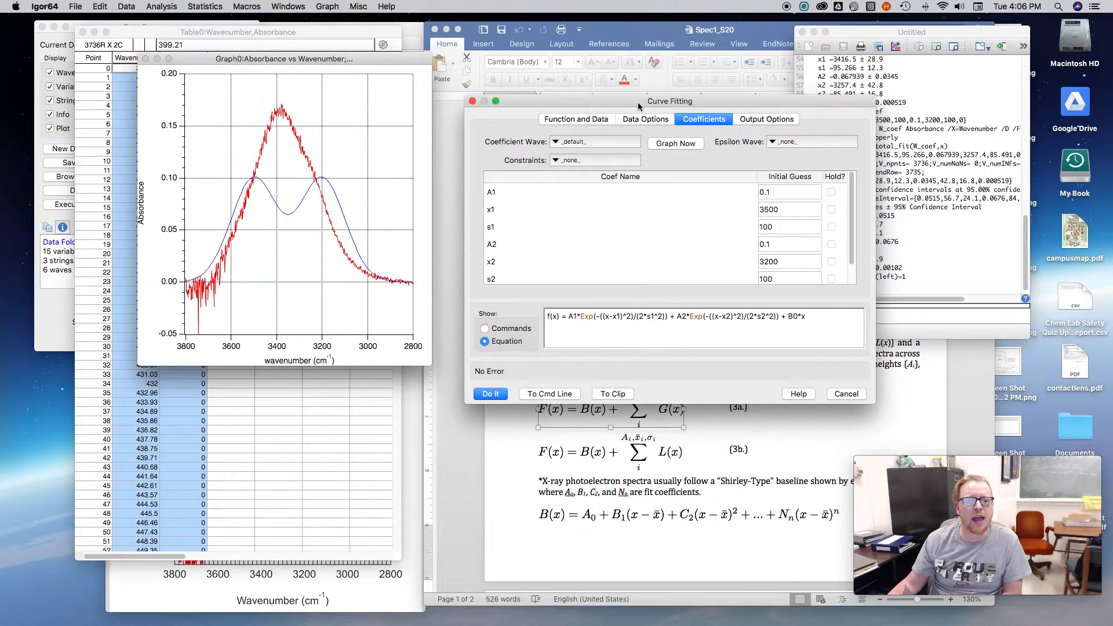
pyautogui.click(669, 146)
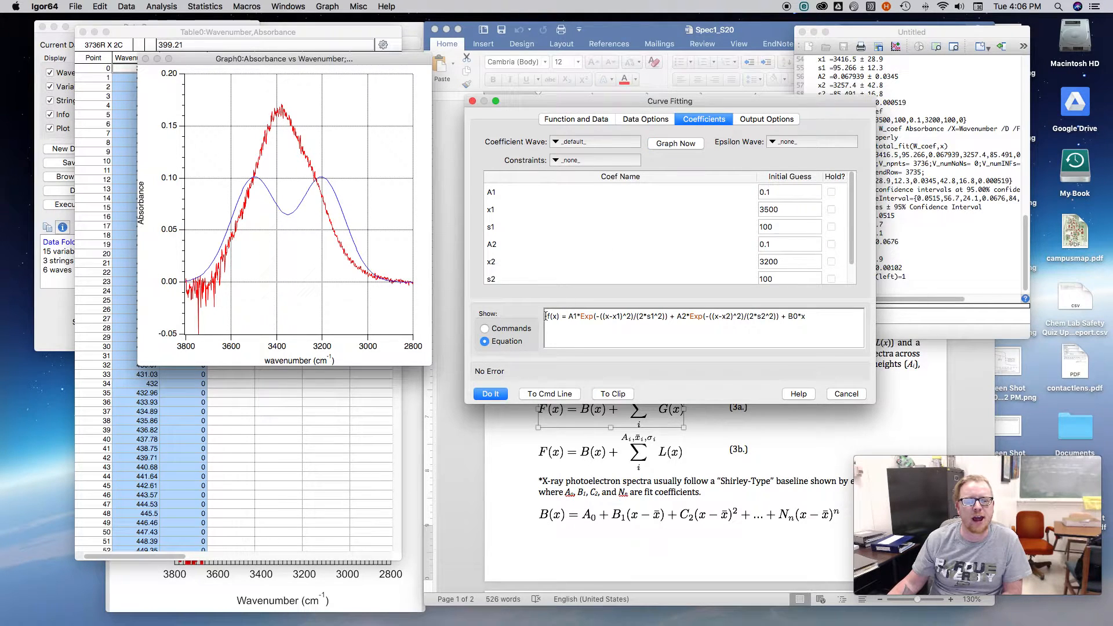
pyautogui.click(490, 393)
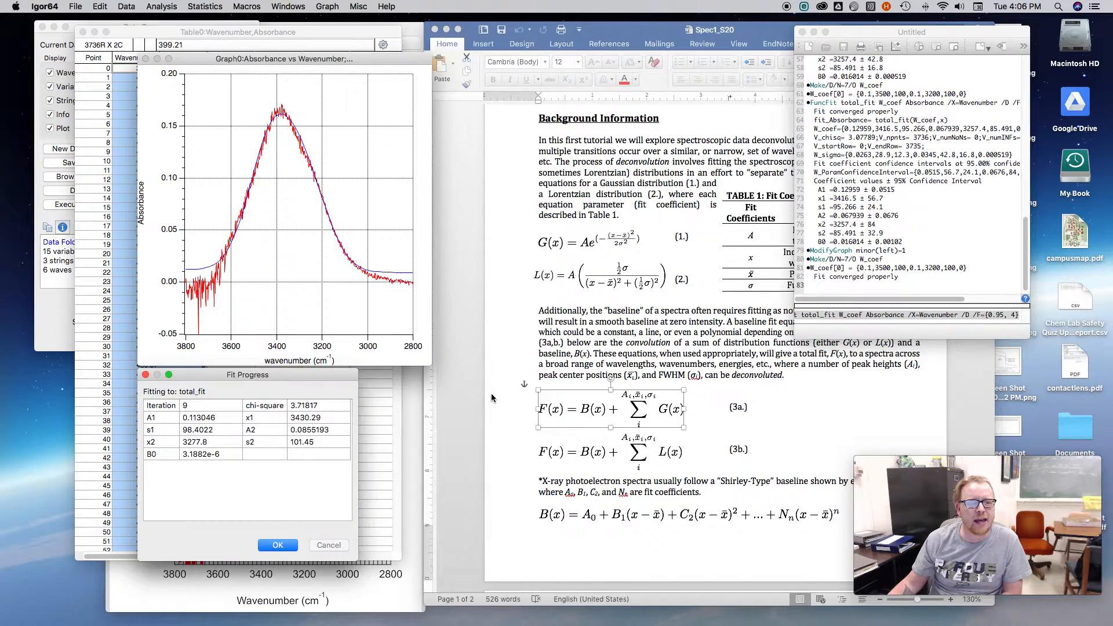